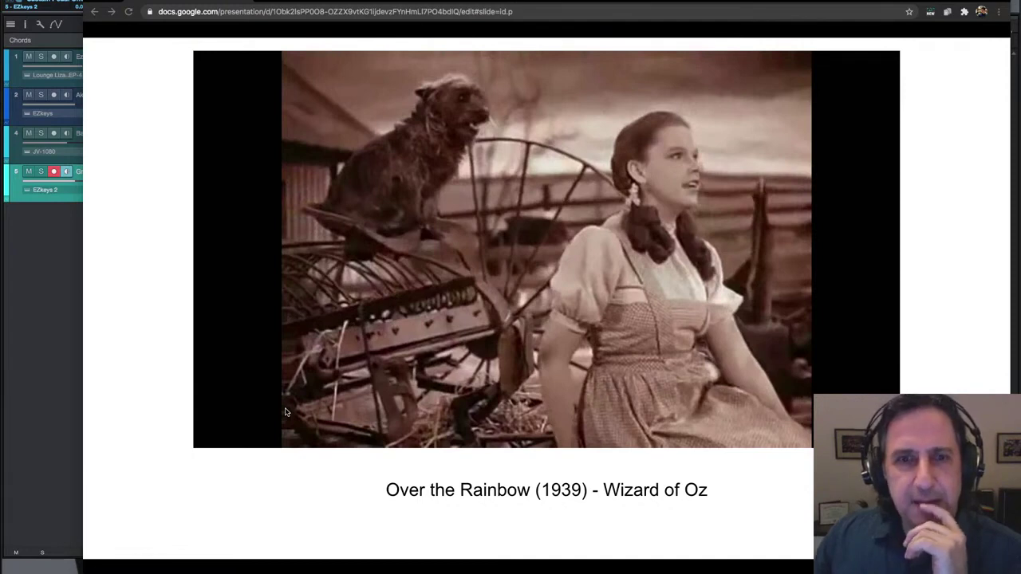
Step: Switch to the Studio One song and open the Akor track's EZkeys part in the score editor
{"action": "left_click", "coordinate": [16, 287]}
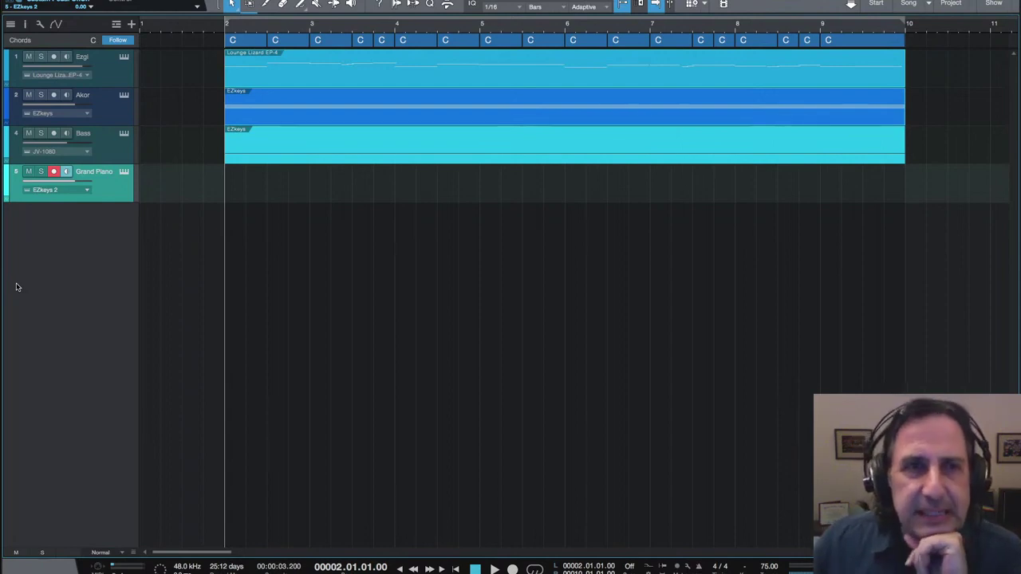
{"action": "left_click", "coordinate": [202, 70]}
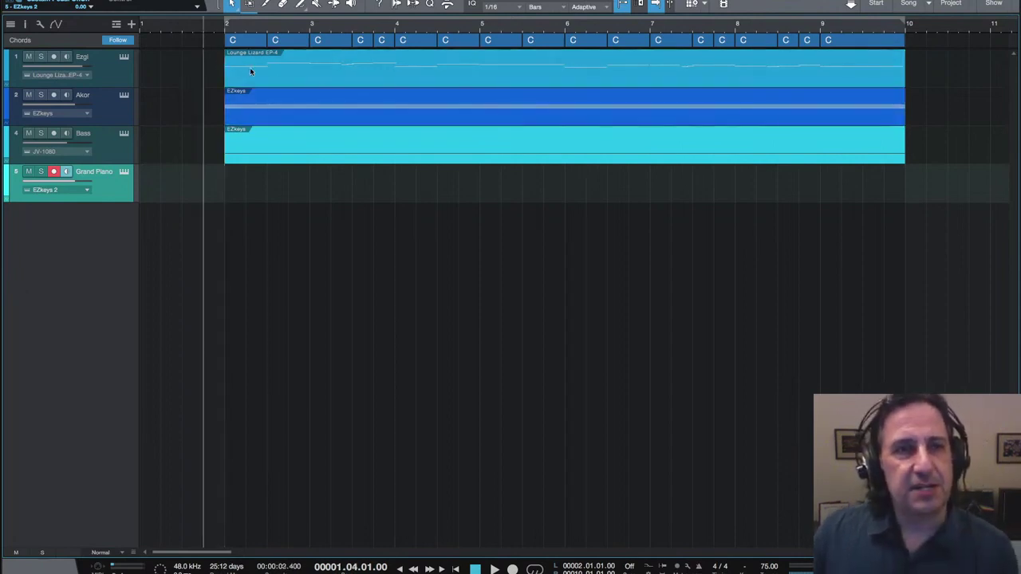
{"action": "left_click", "coordinate": [249, 68]}
{"action": "left_click", "coordinate": [251, 100]}
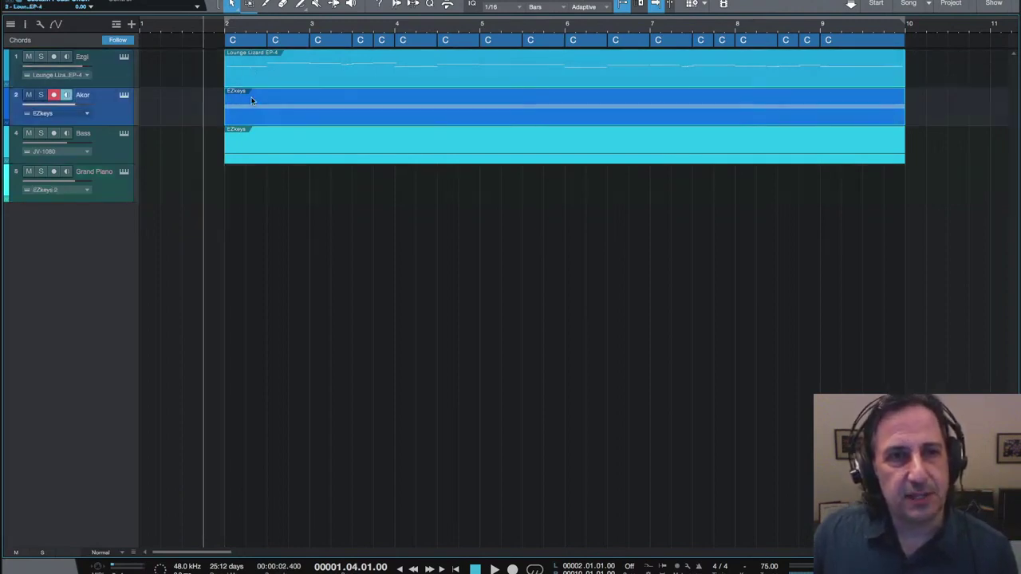
{"action": "double_click", "coordinate": [252, 100]}
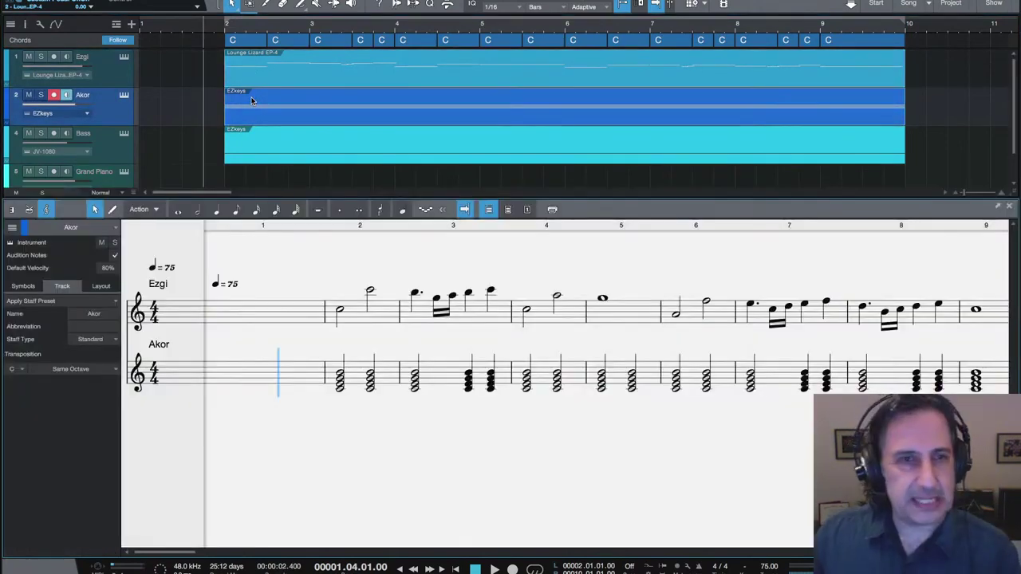
{"action": "scroll", "coordinate": [371, 487], "scroll_direction": "right", "scroll_amount": 2}
{"action": "scroll", "coordinate": [372, 489], "scroll_direction": "right", "scroll_amount": 2}
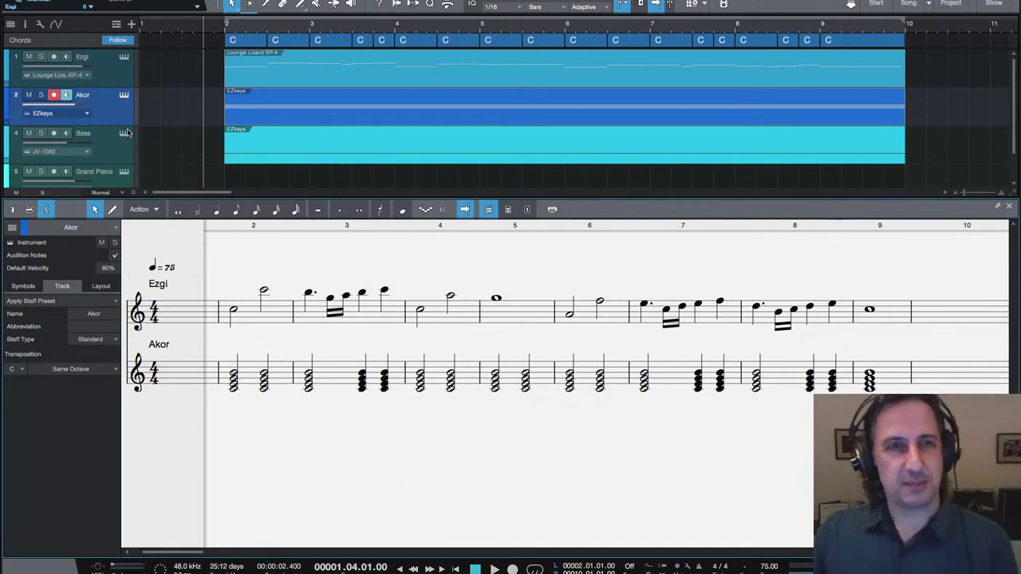
Step: Place the playhead at the start of bar 2 and briefly check the Akor track's settings in the inspector
{"action": "key", "text": "Right"}
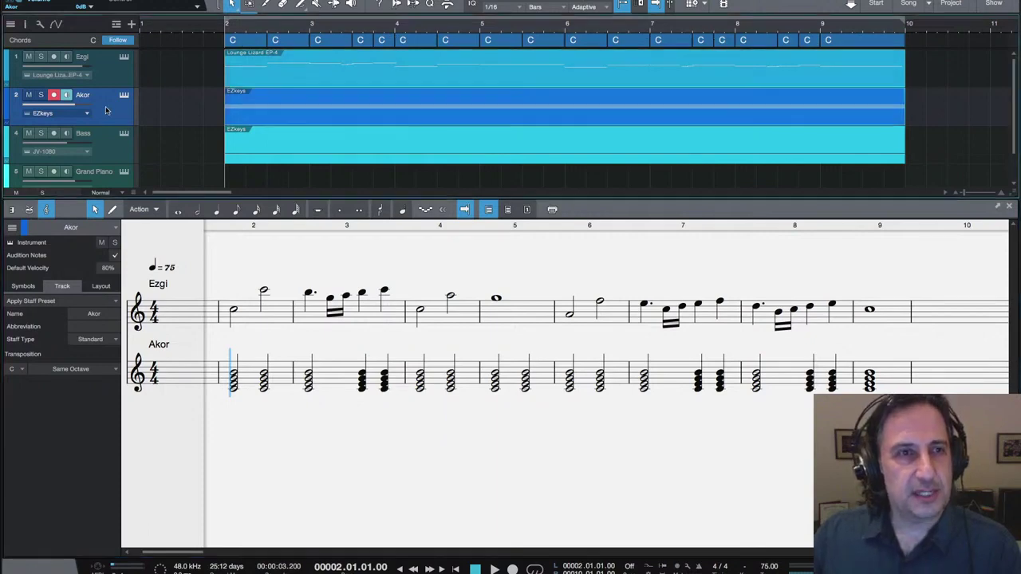
{"action": "left_click", "coordinate": [23, 24]}
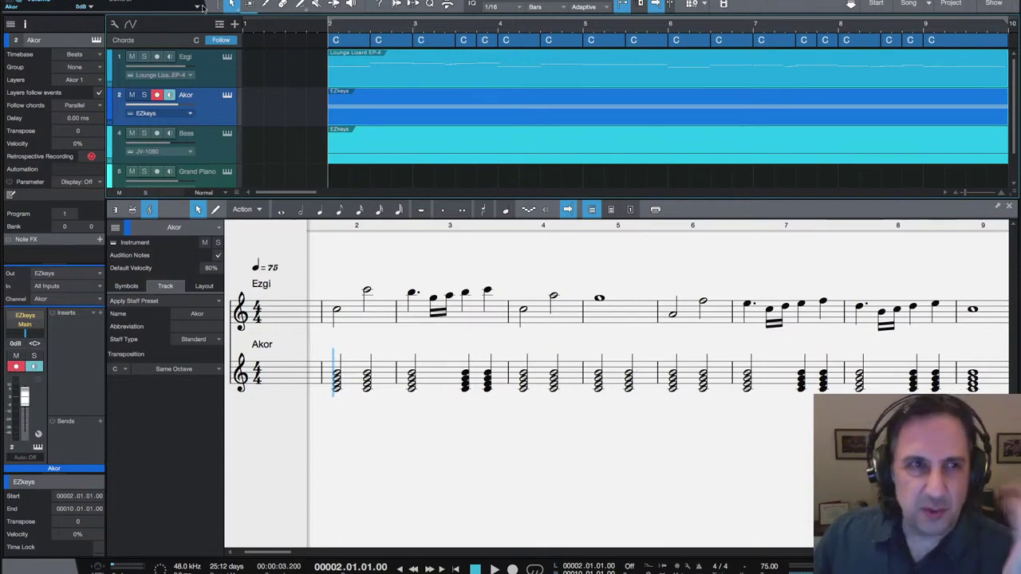
{"action": "left_click", "coordinate": [25, 25]}
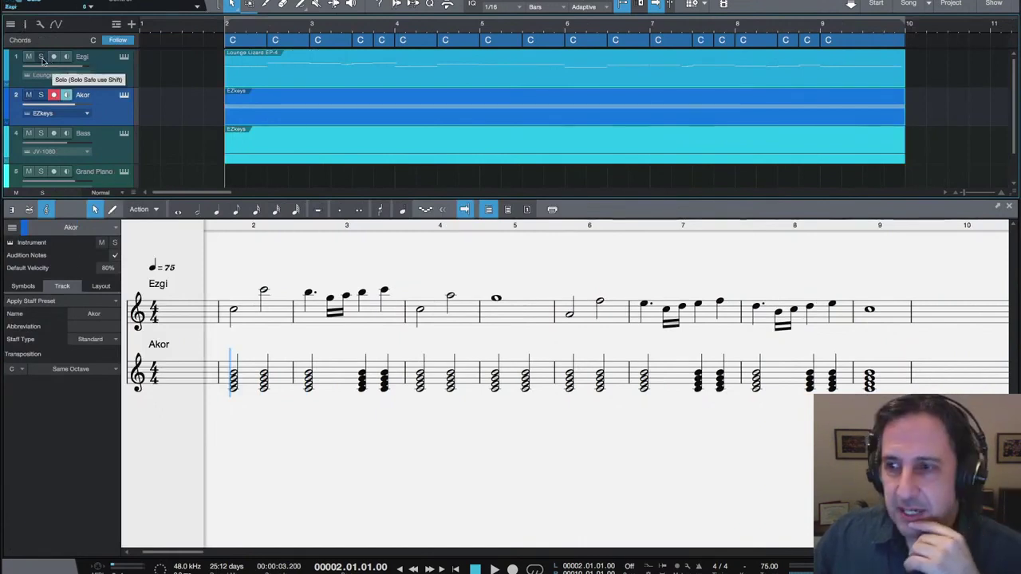
Step: Solo the Ezgi track and play its melody, then turn solo off and play the full arrangement
{"action": "left_click", "coordinate": [42, 57]}
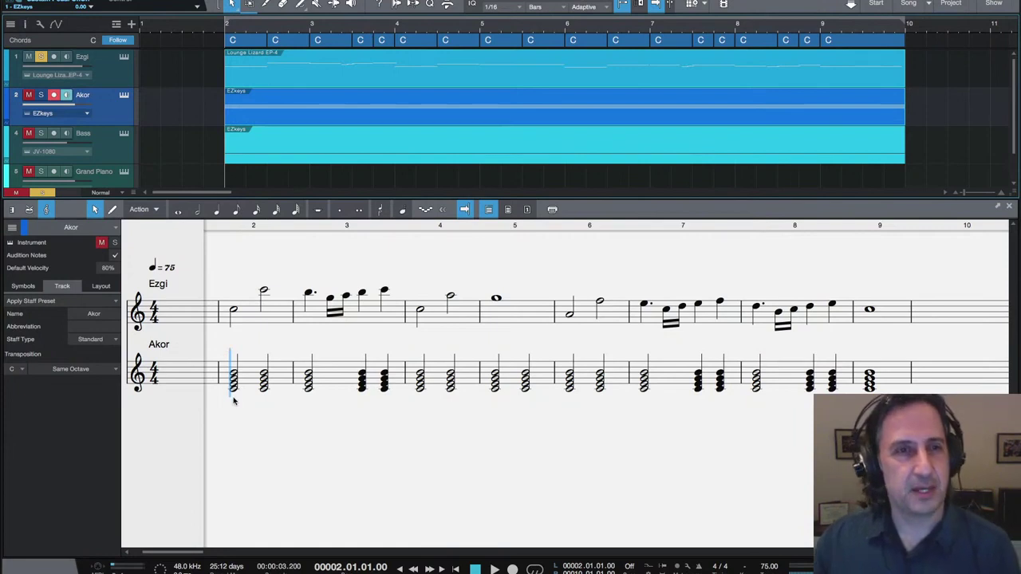
{"action": "key", "text": "space"}
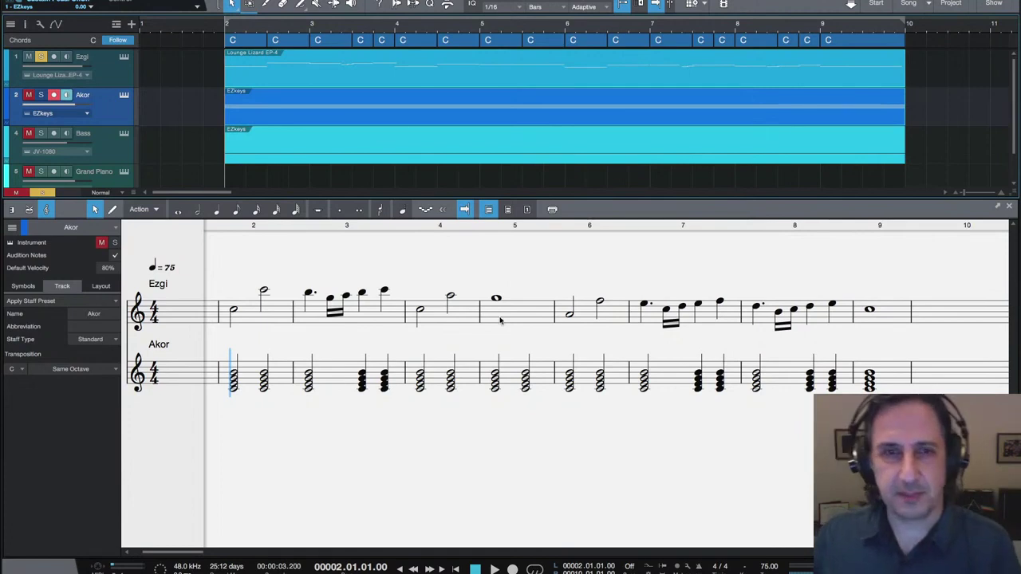
{"action": "left_click", "coordinate": [599, 302]}
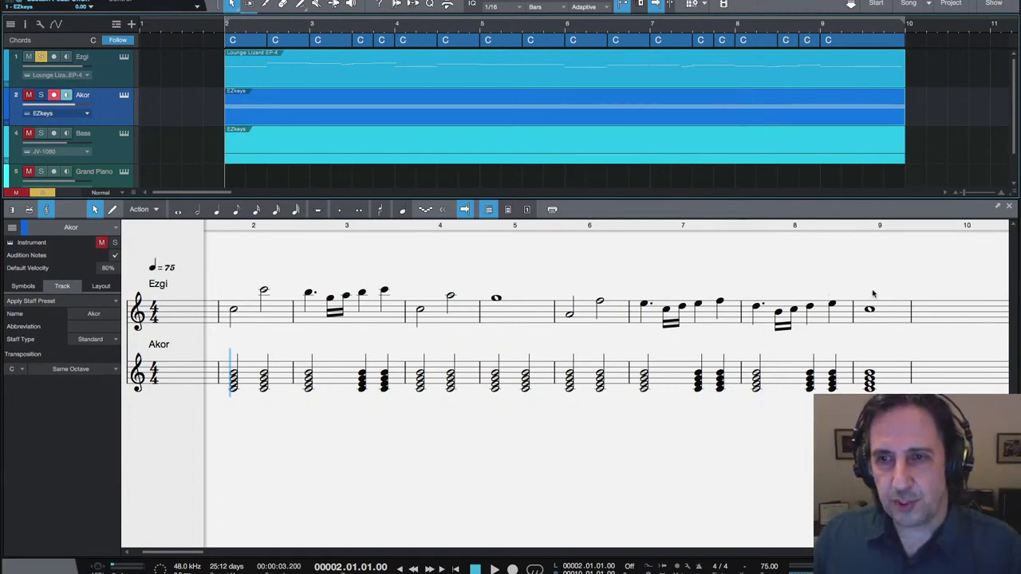
{"action": "key", "text": "space"}
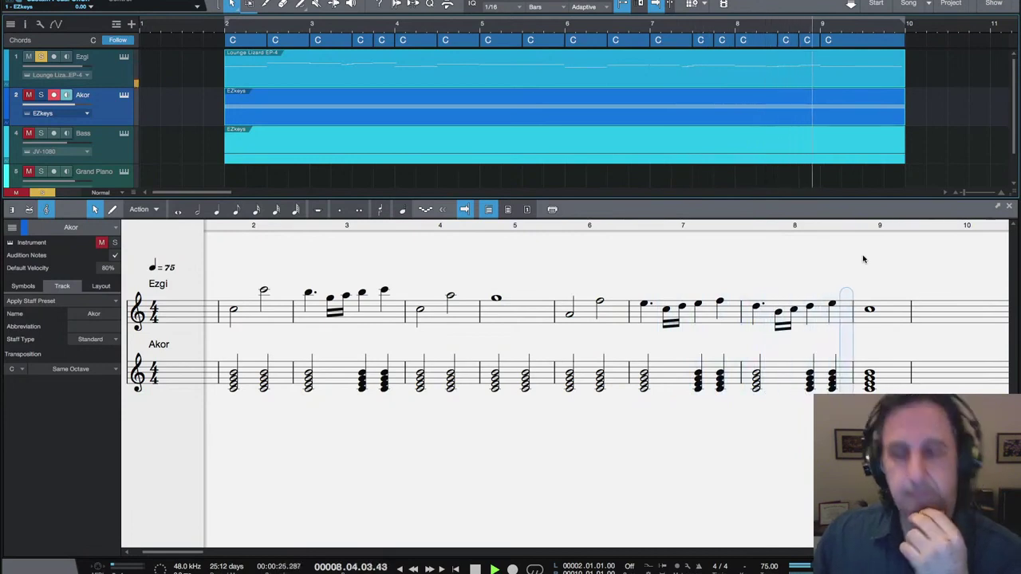
{"action": "key", "text": "space"}
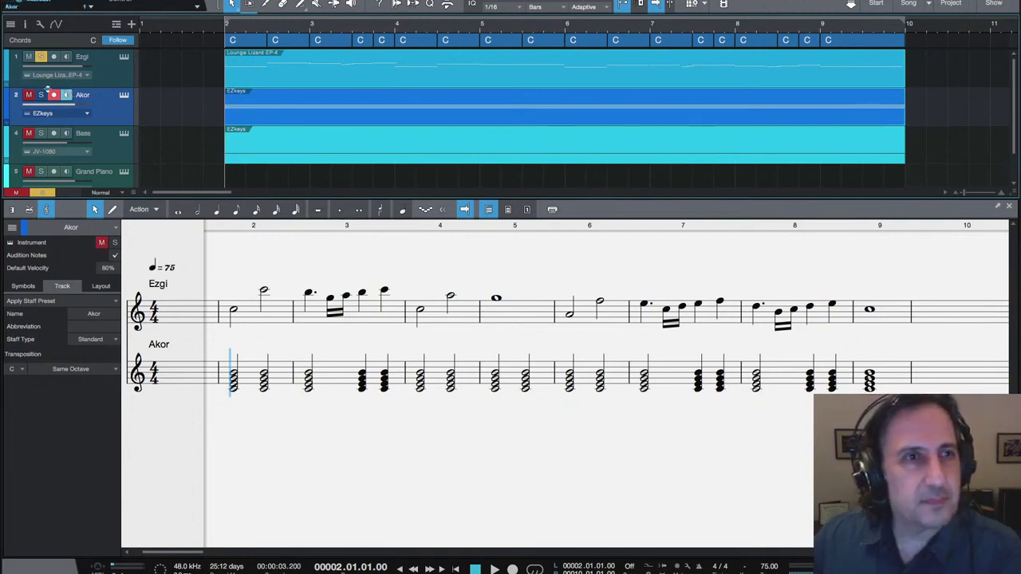
{"action": "left_click", "coordinate": [41, 56]}
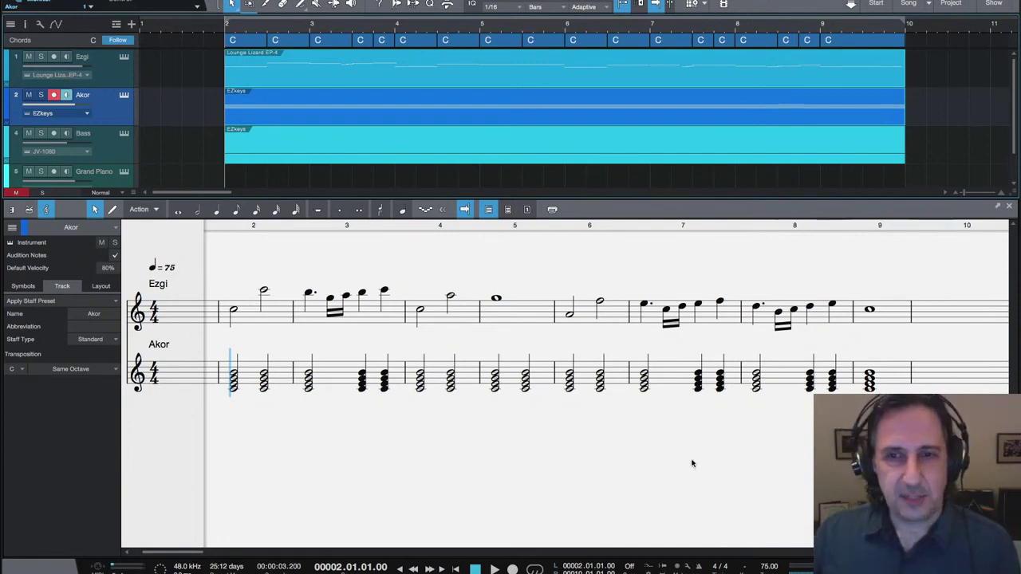
{"action": "key", "text": "space"}
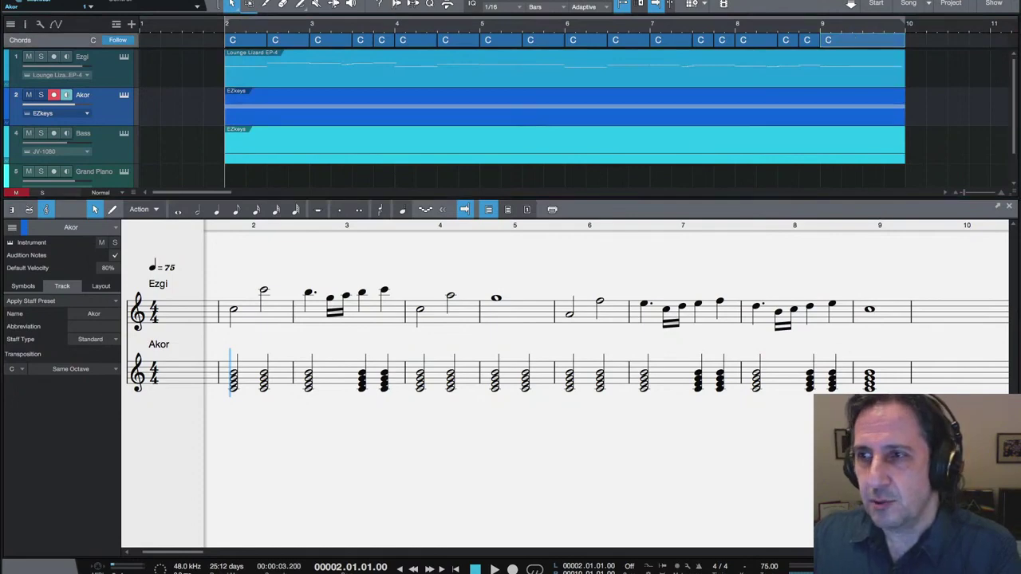
Step: Change the final chord at bar 9 to C6 and move the Chord Selector clear of the score's opening bars
{"action": "double_click", "coordinate": [861, 40]}
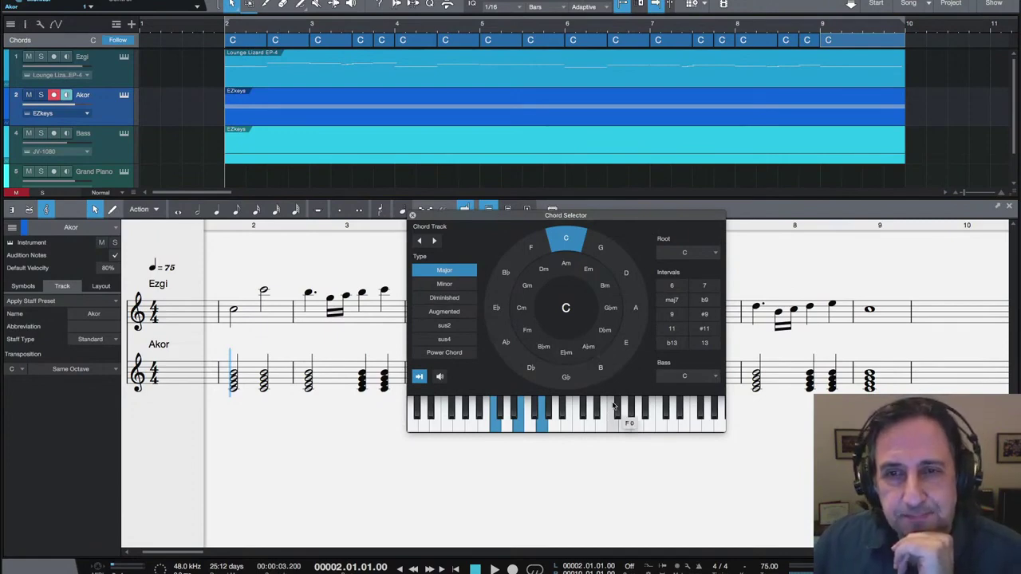
{"action": "left_click", "coordinate": [674, 286]}
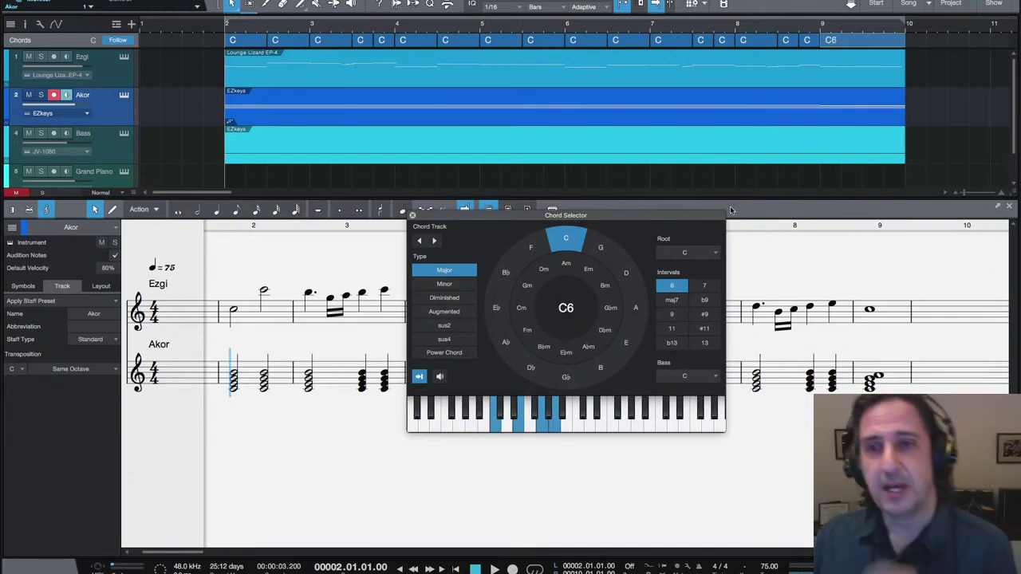
{"action": "left_click", "coordinate": [821, 24]}
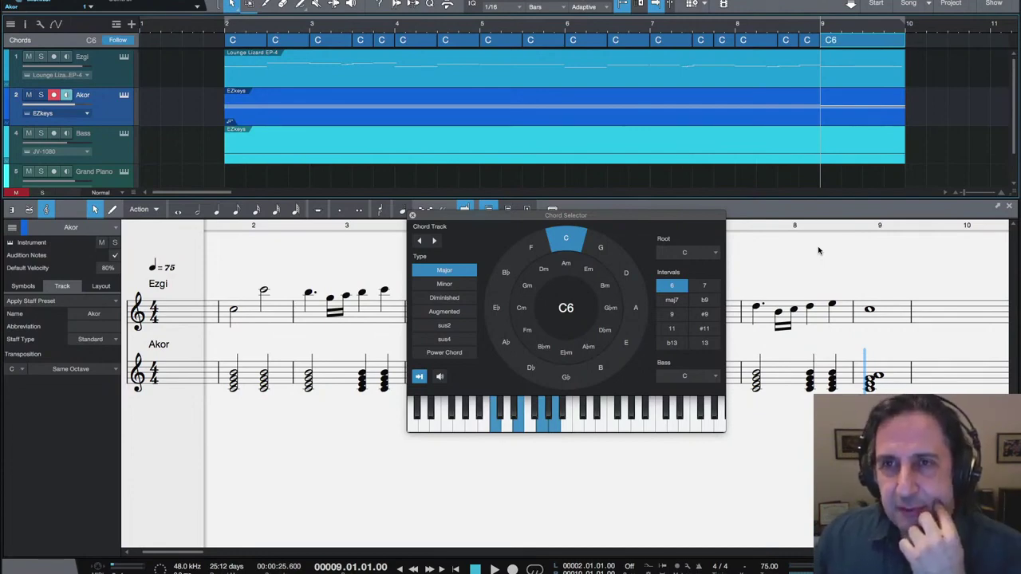
{"action": "left_click_drag", "start_coordinate": [653, 221], "coordinate": [528, 216]}
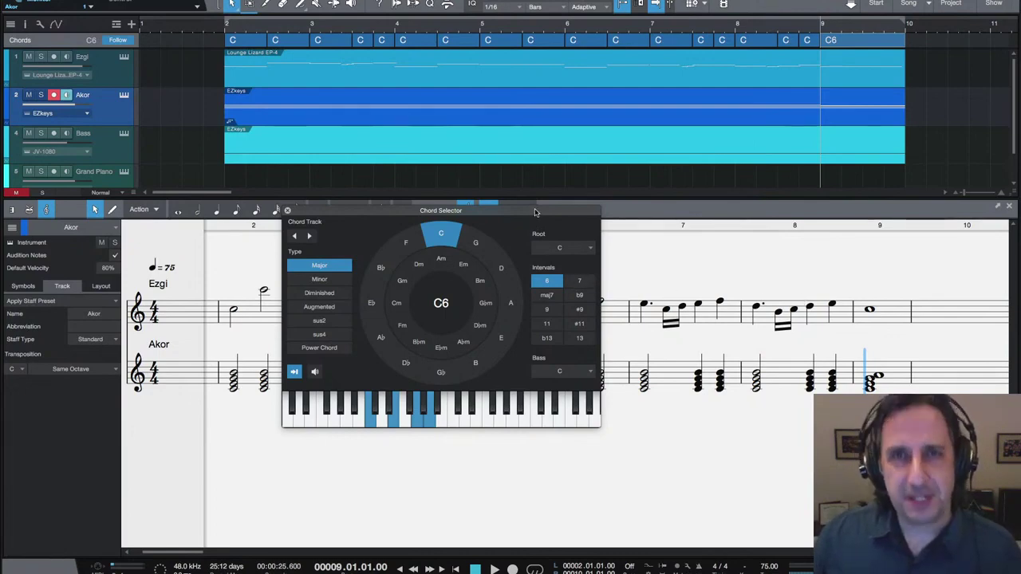
{"action": "left_click_drag", "start_coordinate": [535, 212], "coordinate": [888, 223]}
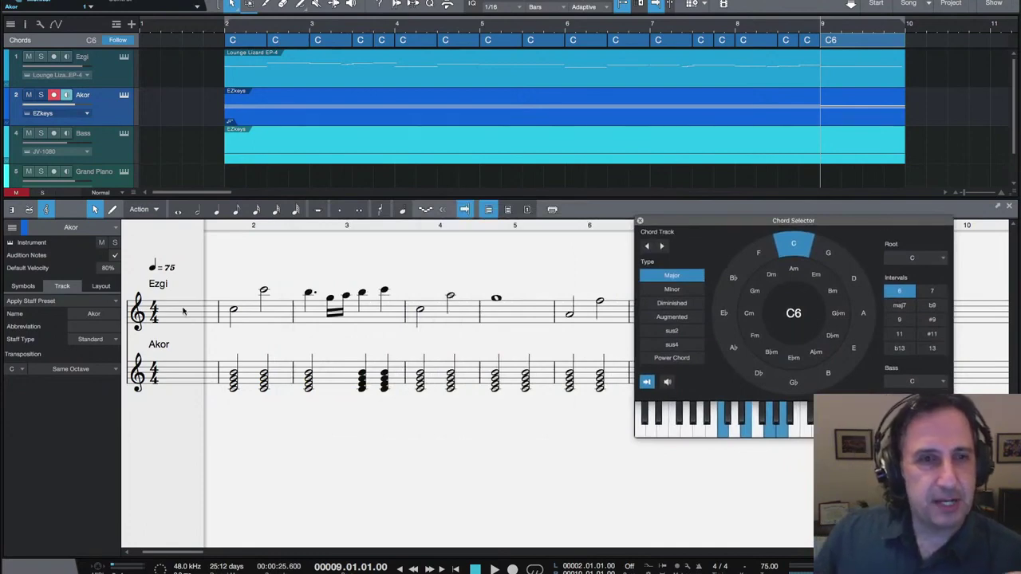
Step: Return the playhead to bar 2, change the first chord to Am7 and play the opening
{"action": "key", "text": "Return"}
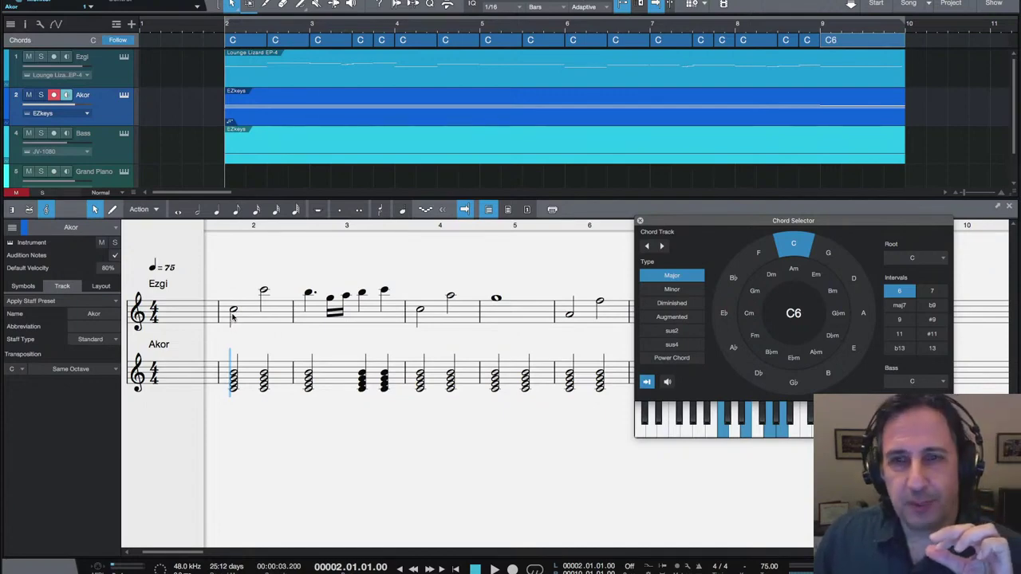
{"action": "left_click", "coordinate": [245, 42]}
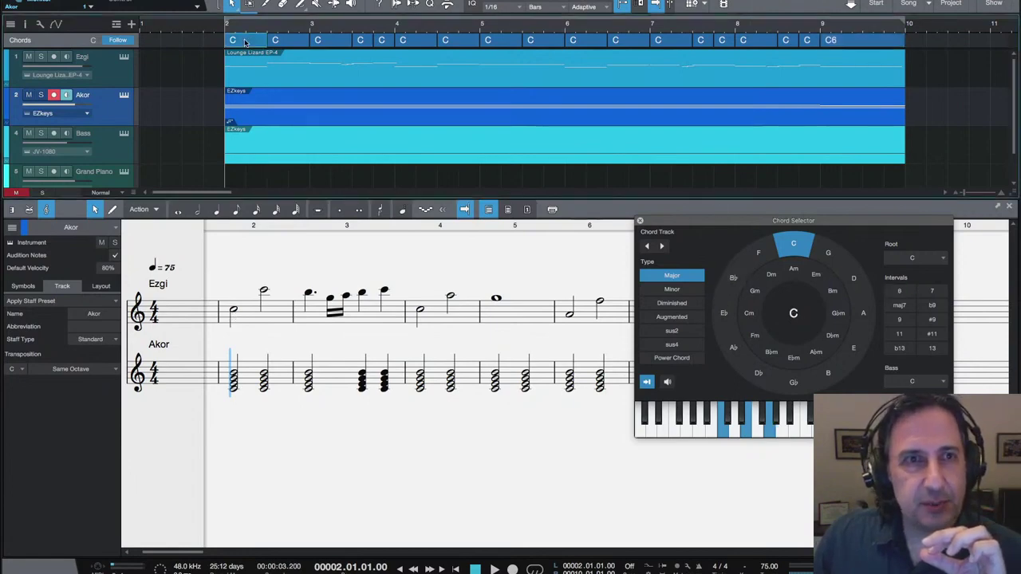
{"action": "left_click", "coordinate": [796, 271]}
{"action": "left_click", "coordinate": [930, 292]}
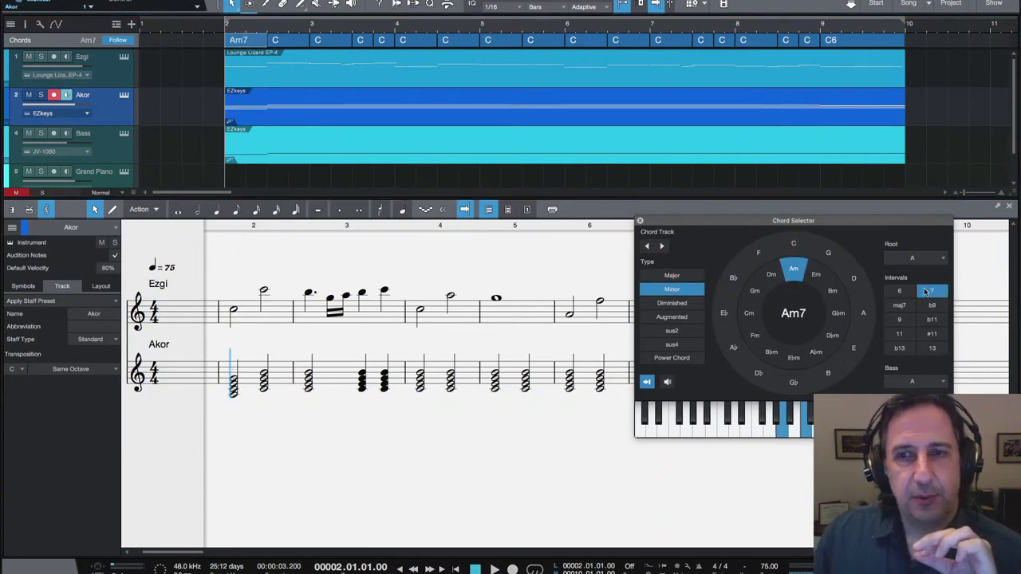
{"action": "key", "text": "space"}
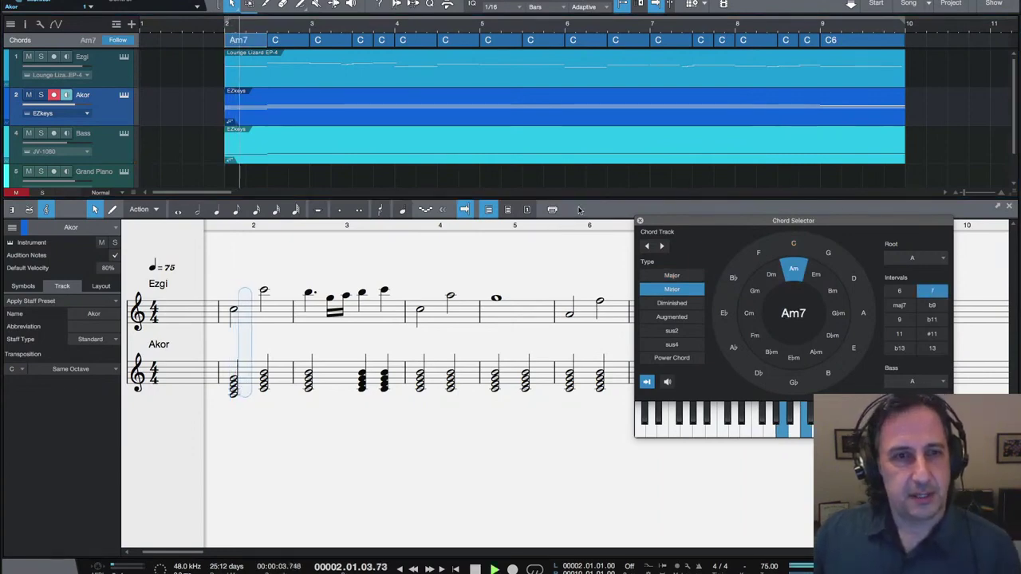
{"action": "key", "text": "space"}
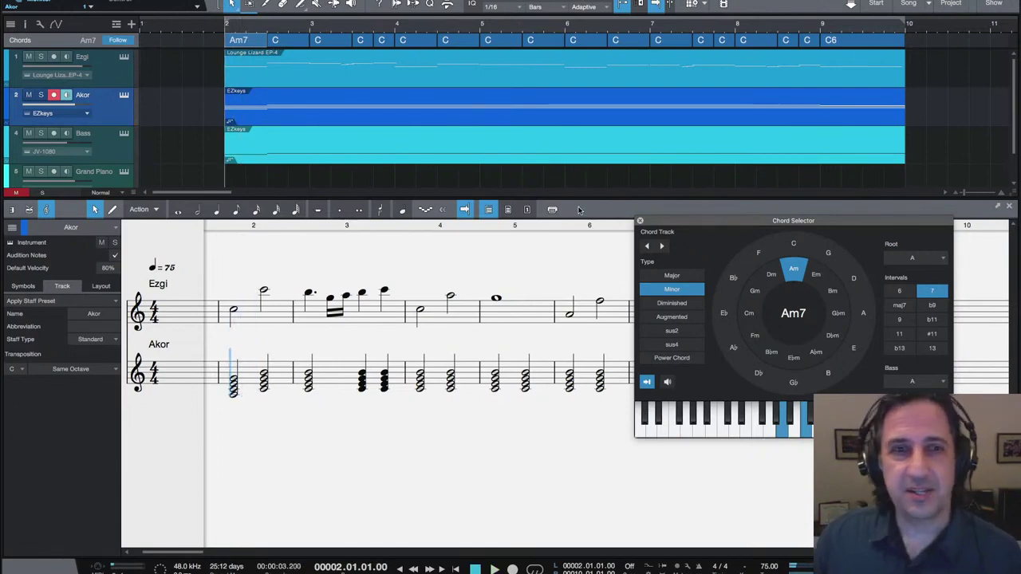
Step: Try Cmaj7 as the first chord at bar 2, then set it back to Am7 and replay the opening
{"action": "left_click", "coordinate": [794, 243]}
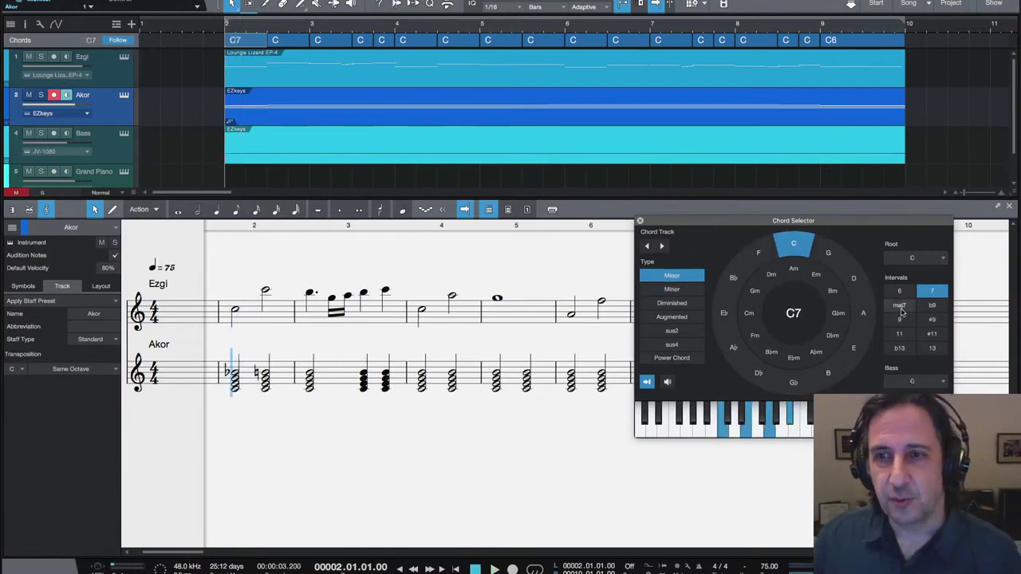
{"action": "left_click", "coordinate": [901, 306]}
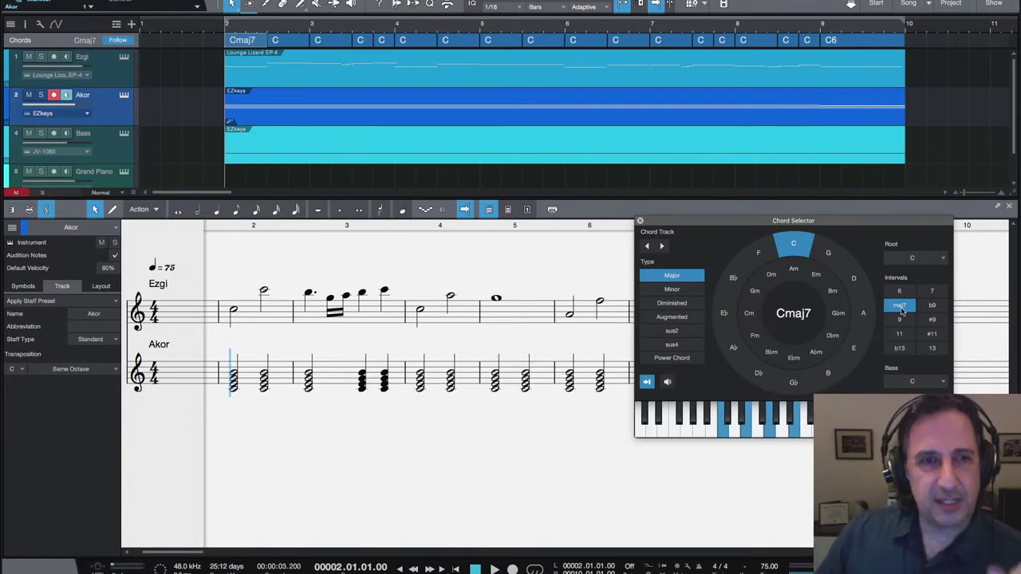
{"action": "left_click", "coordinate": [794, 271]}
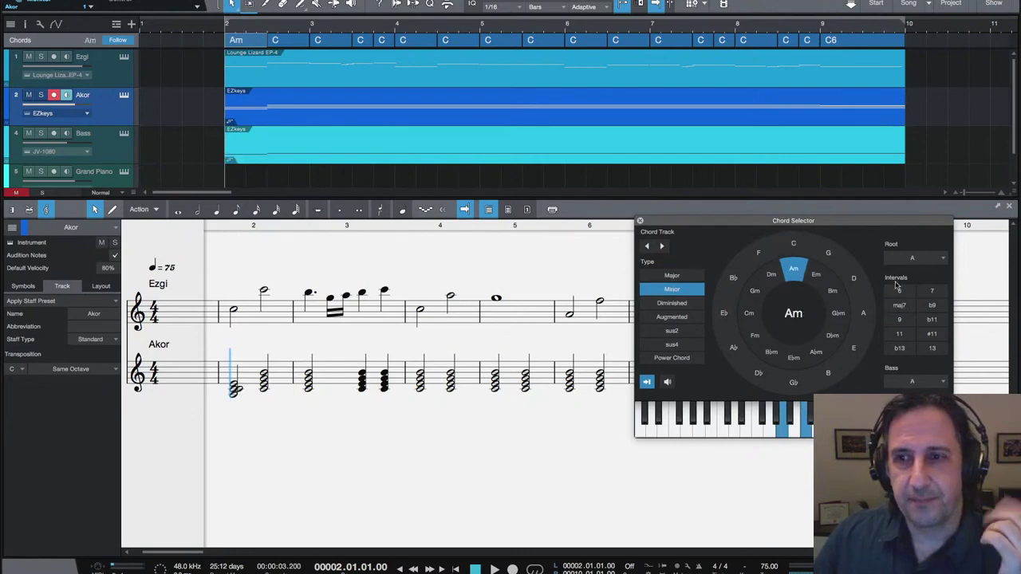
{"action": "left_click", "coordinate": [925, 292]}
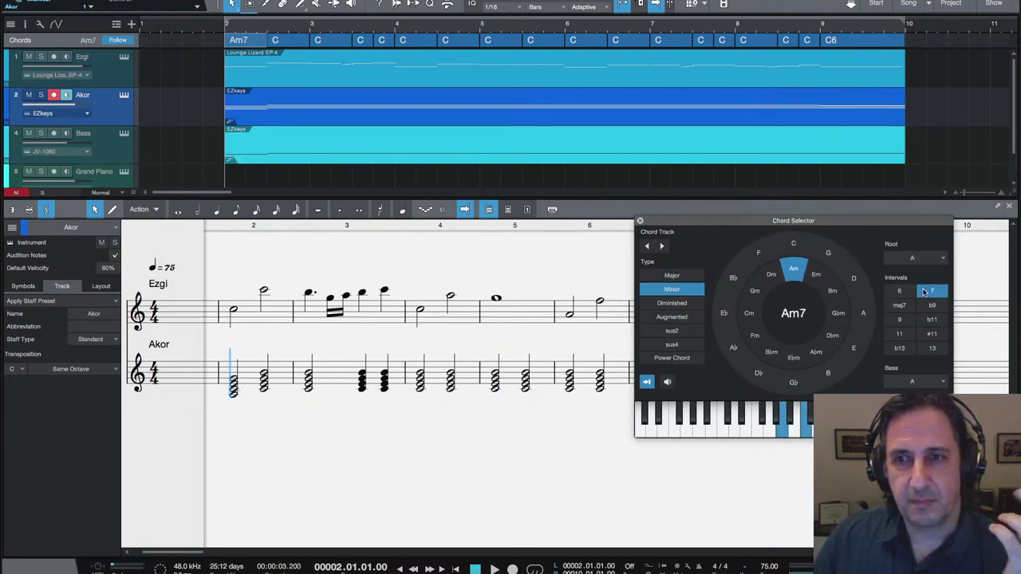
{"action": "key", "text": "space"}
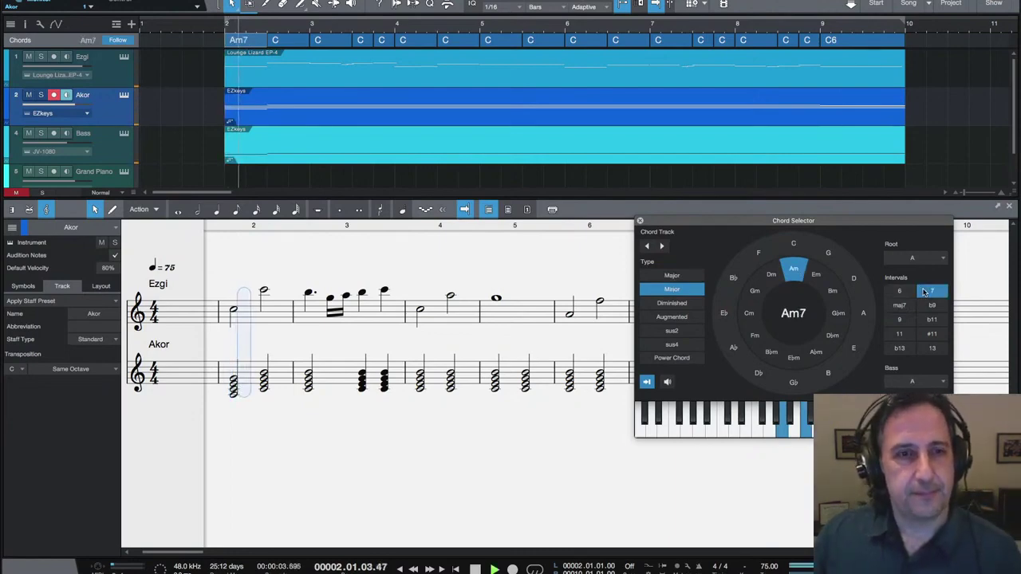
{"action": "key", "text": "space"}
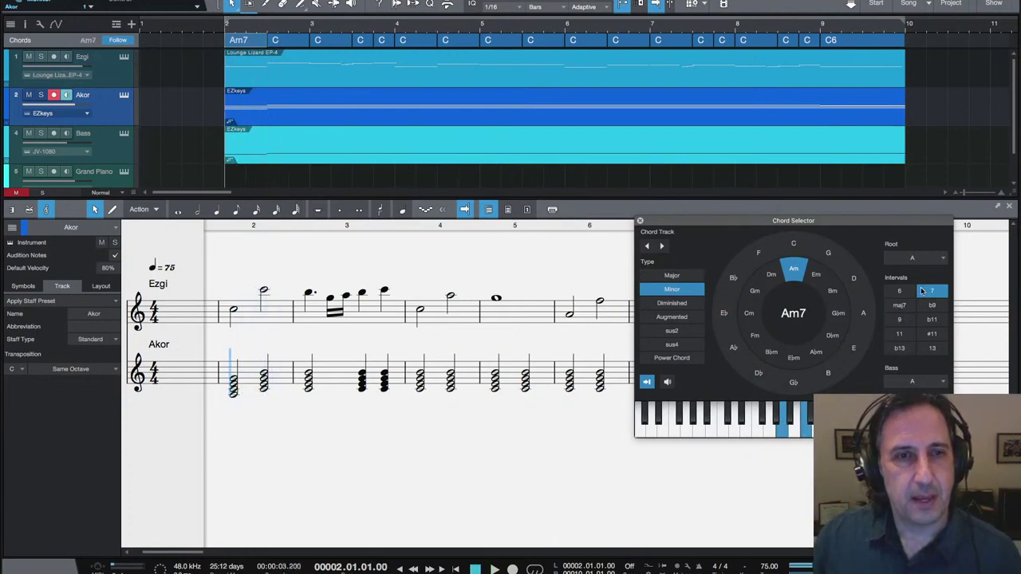
Step: Change the second chord, in the latter half of bar 2, to Fmaj7 and play the passage from bar 2
{"action": "left_click", "coordinate": [279, 45]}
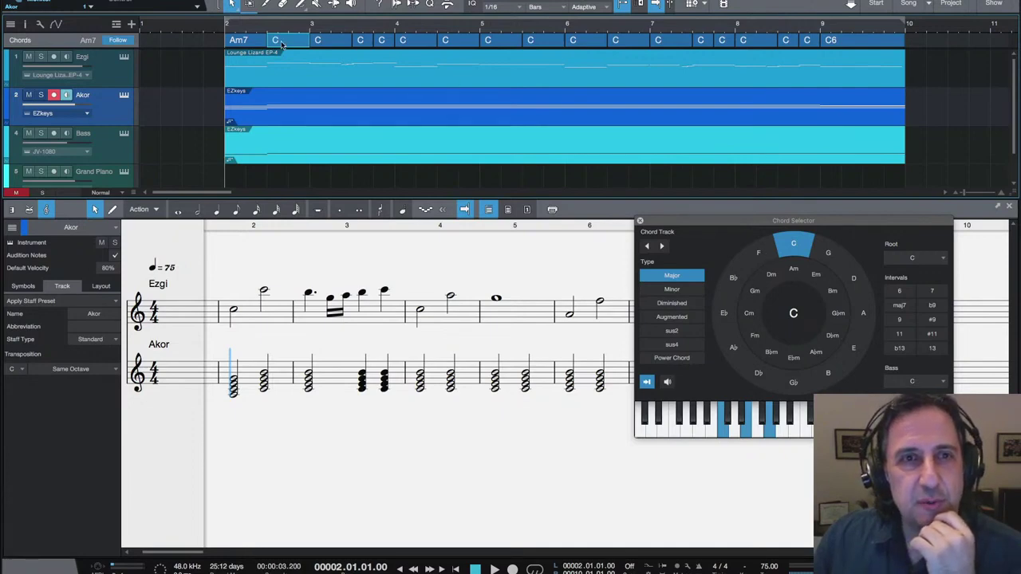
{"action": "left_click", "coordinate": [762, 254]}
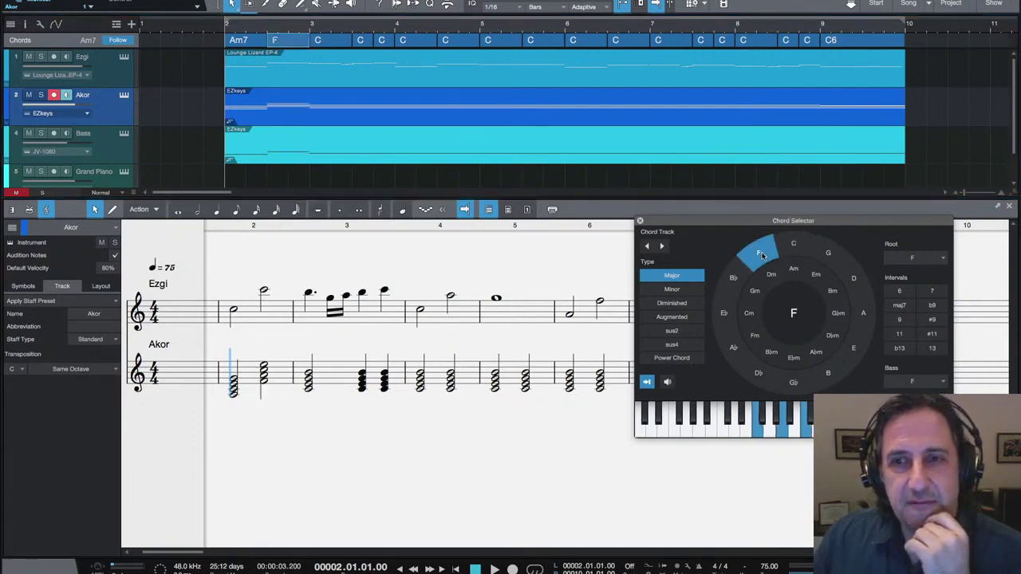
{"action": "left_click", "coordinate": [899, 306]}
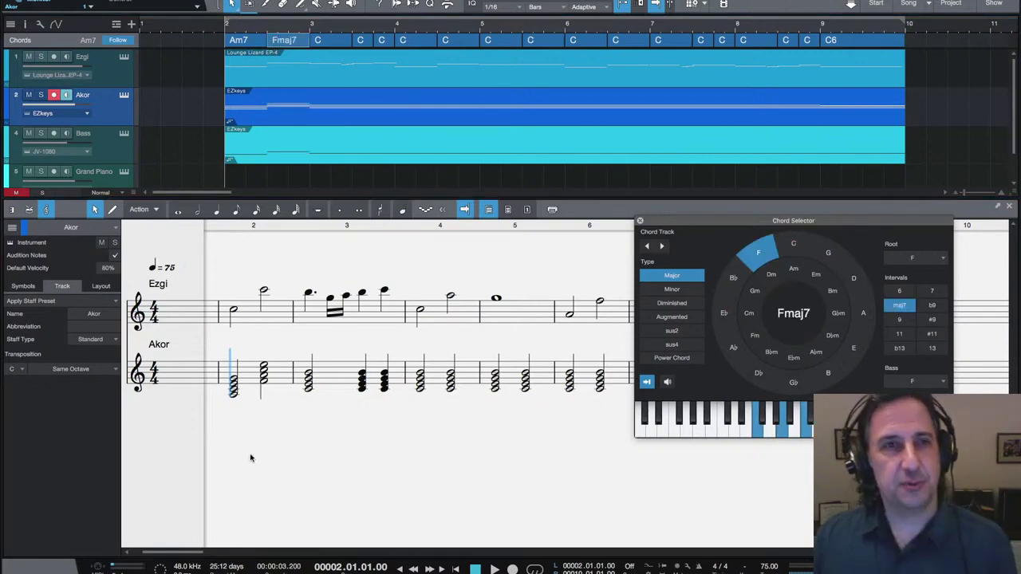
{"action": "key", "text": "space"}
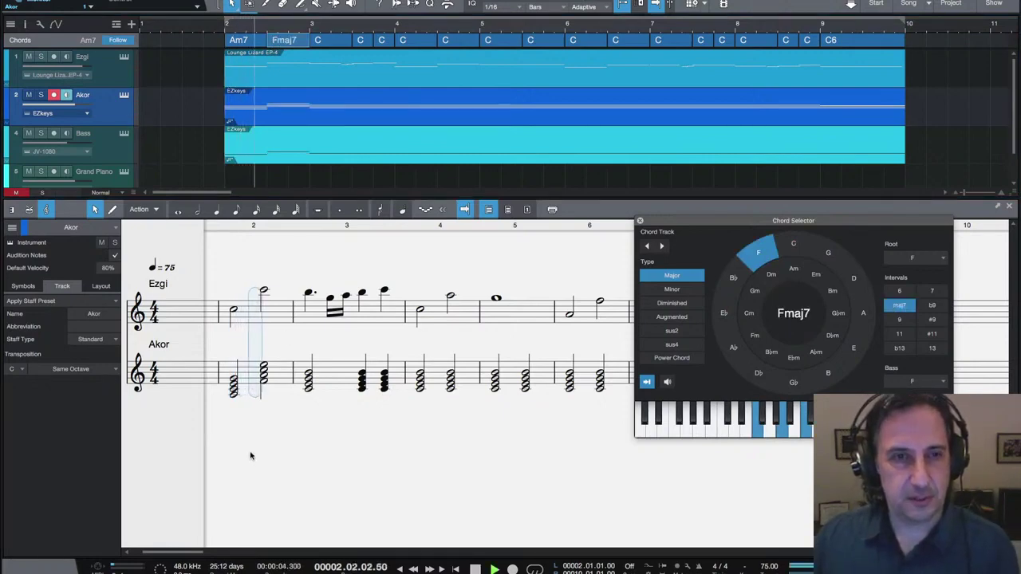
Step: Stop playback, try G7 as the first chord of bar 3 and play the passage from bar 2
{"action": "key", "text": "space"}
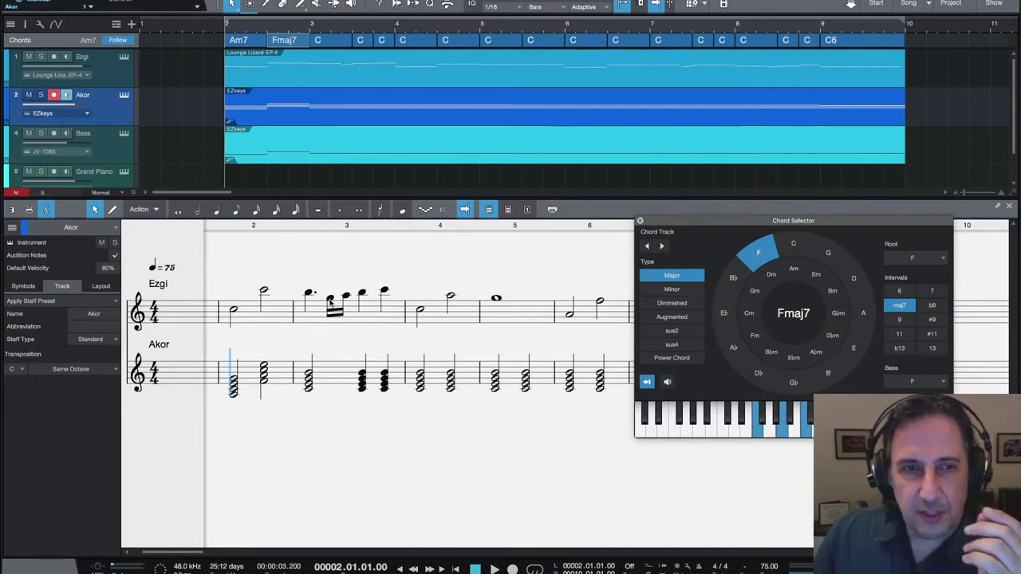
{"action": "left_click", "coordinate": [336, 44]}
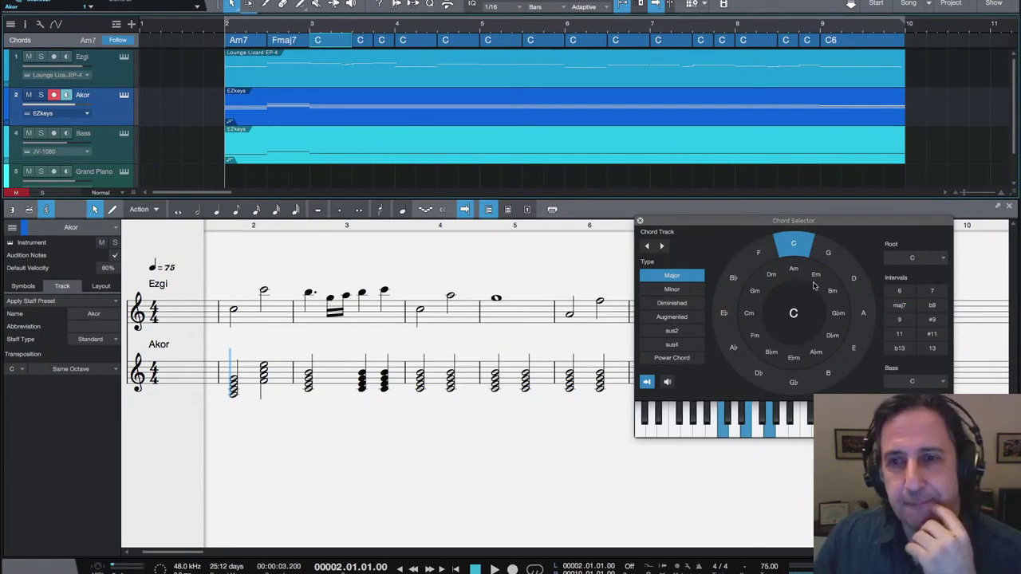
{"action": "left_click", "coordinate": [831, 257]}
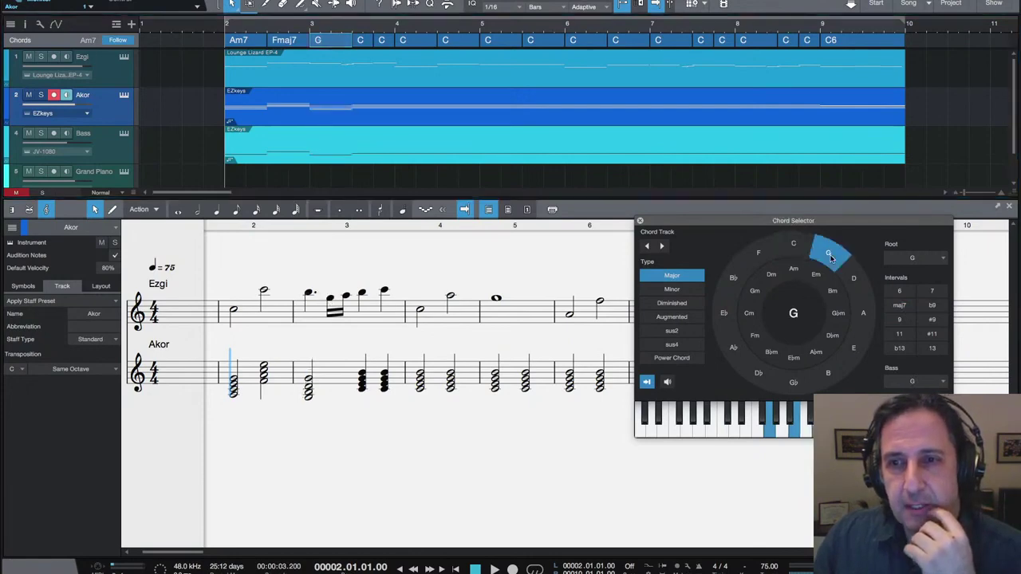
{"action": "left_click", "coordinate": [933, 292]}
{"action": "key", "text": "space"}
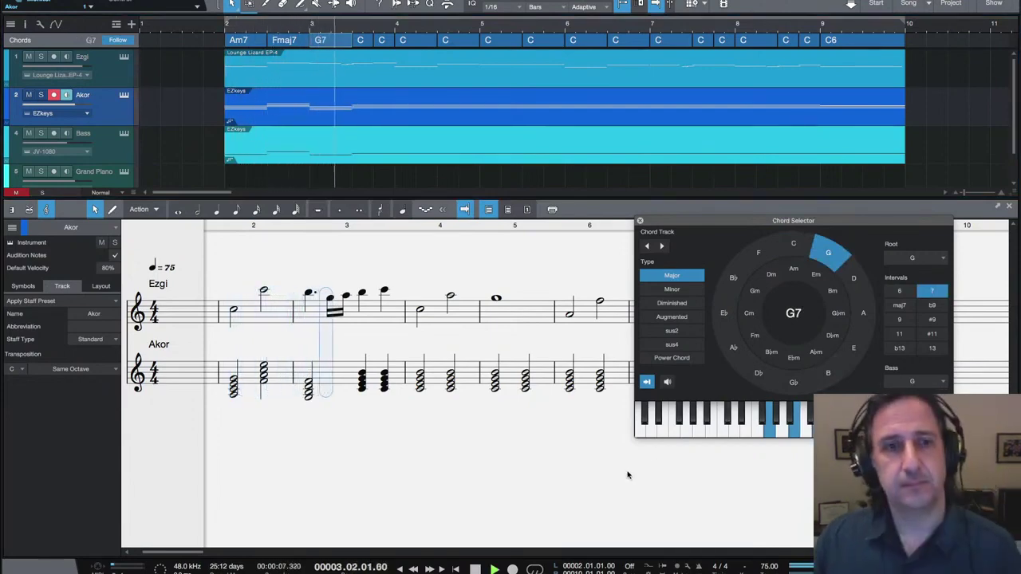
{"action": "key", "text": "space"}
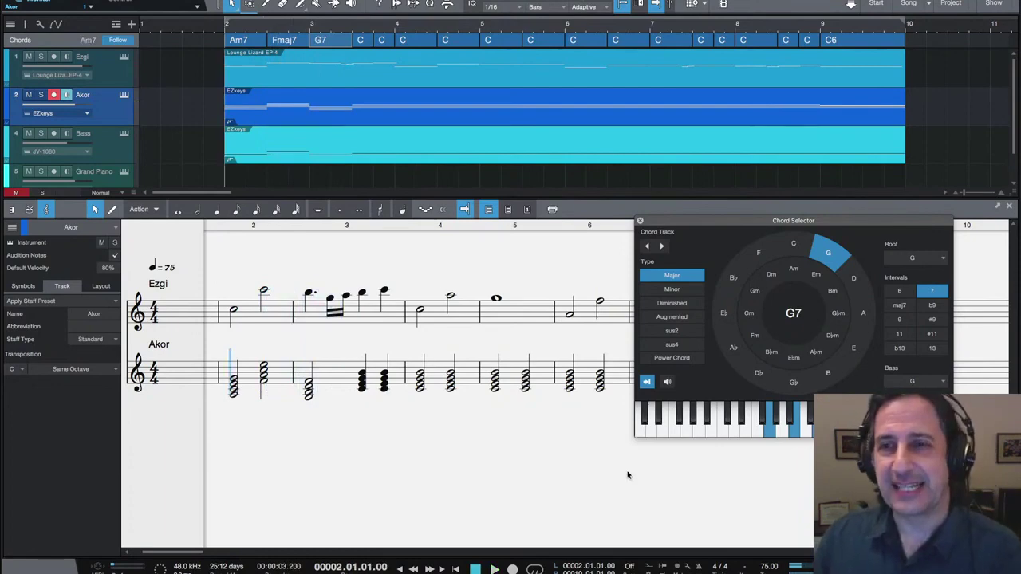
Step: Change the first chord of bar 3 to Em7 and replay the passage from bar 2
{"action": "left_click", "coordinate": [814, 275]}
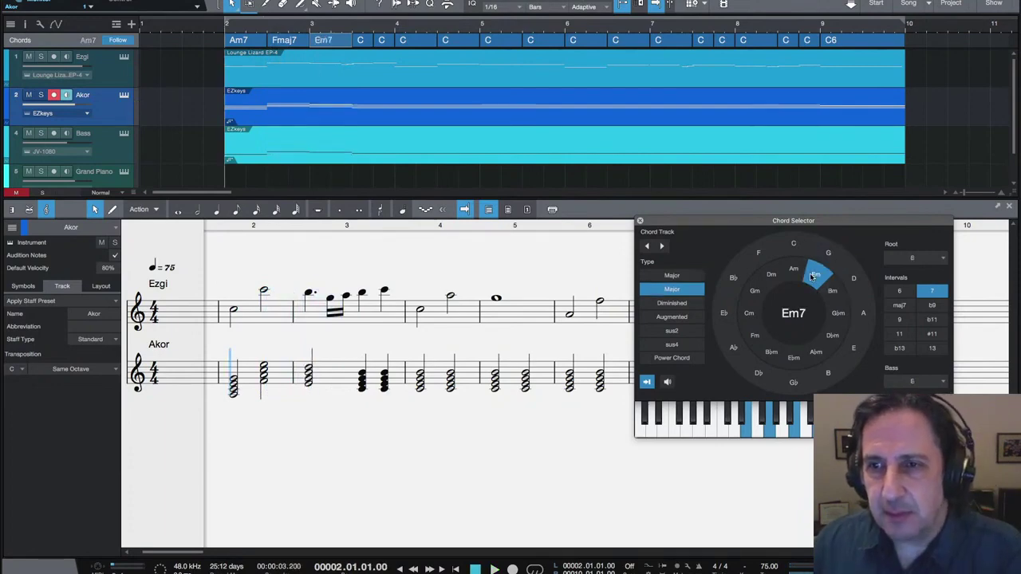
{"action": "key", "text": "space"}
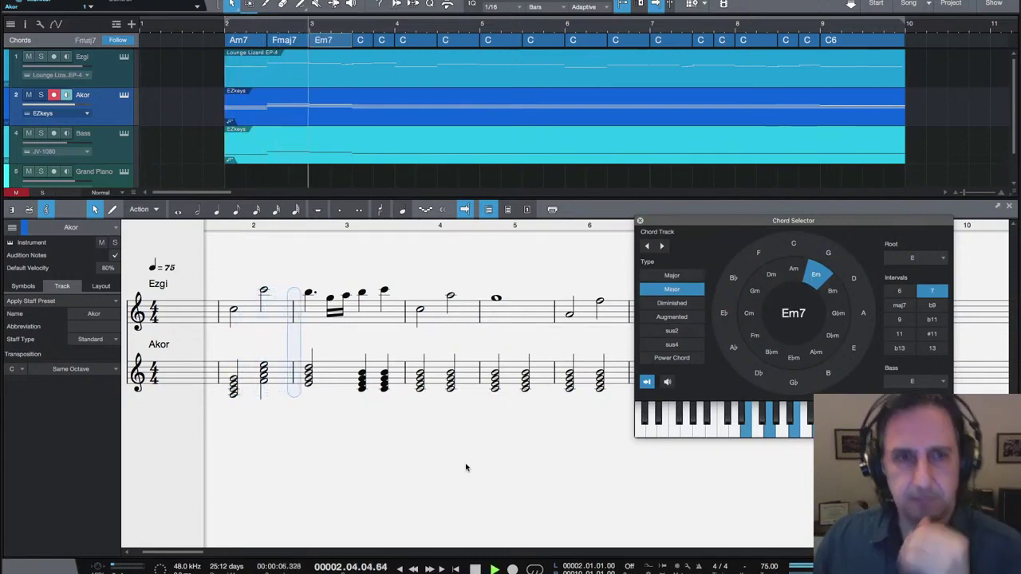
{"action": "key", "text": "space"}
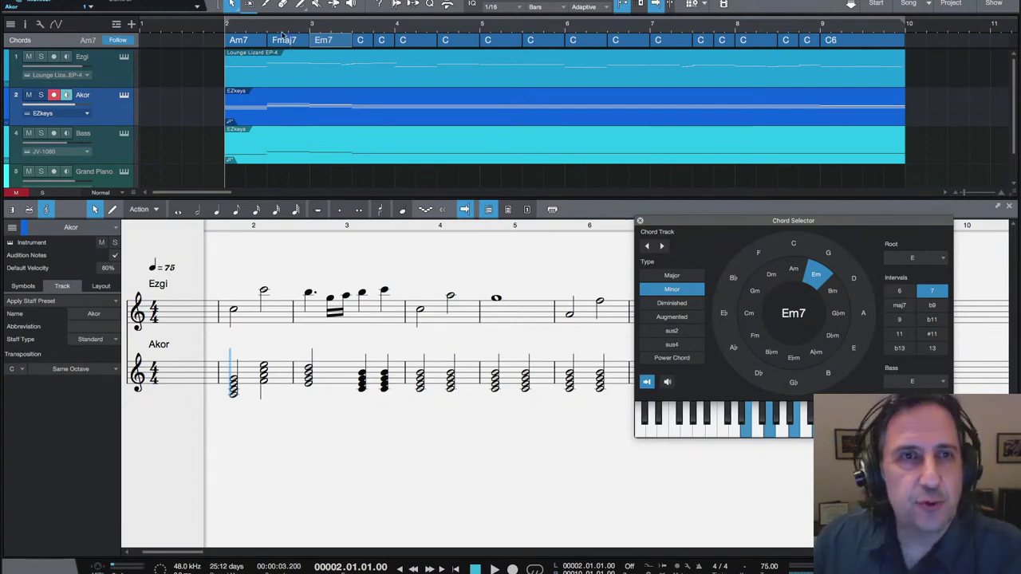
Step: Compare the Fmaj7 and Em7 chord settings, then play the passage starting at bar 3
{"action": "left_click", "coordinate": [289, 41]}
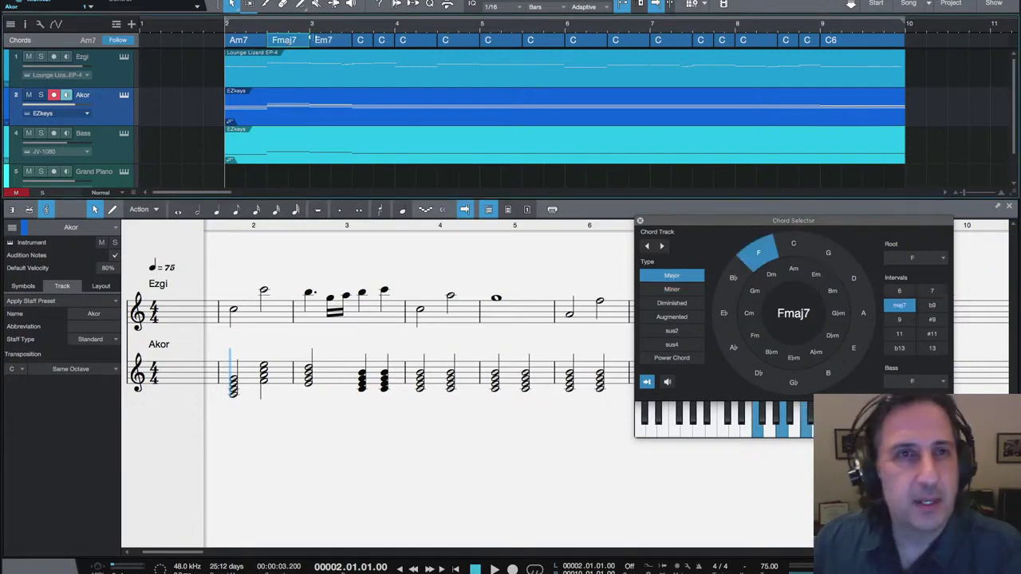
{"action": "left_click", "coordinate": [319, 41]}
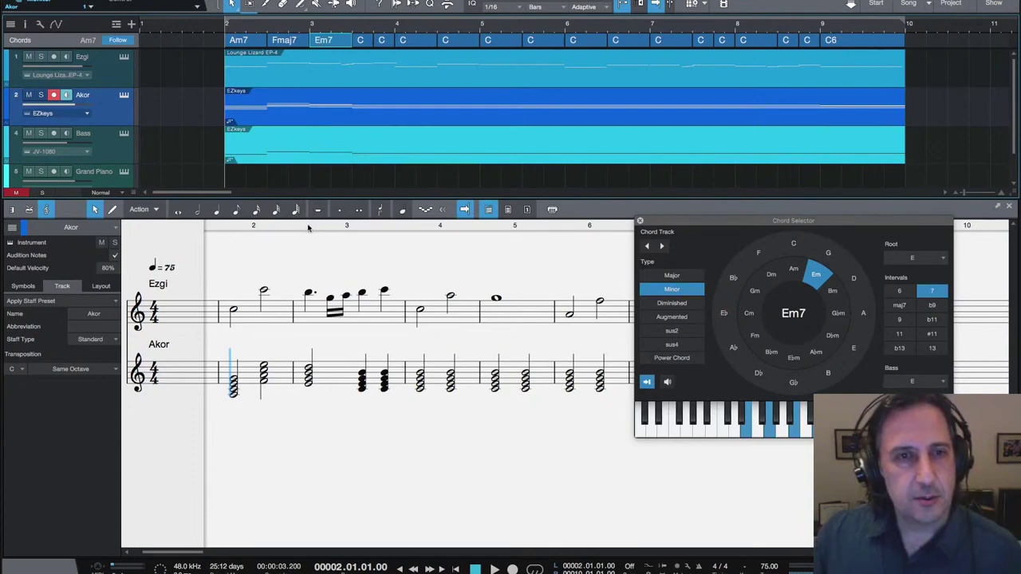
{"action": "left_click", "coordinate": [309, 24]}
{"action": "key", "text": "space"}
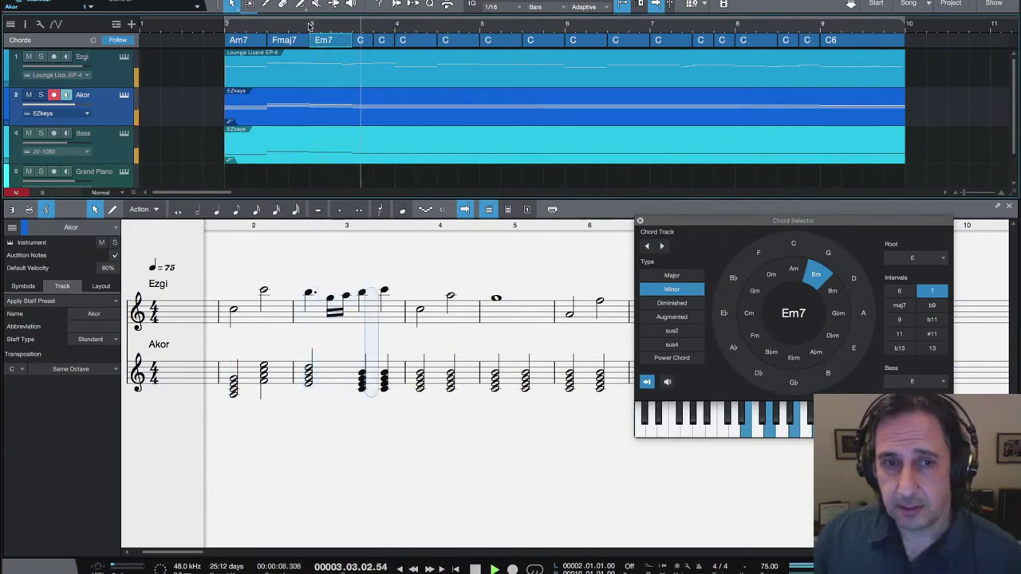
{"action": "key", "text": "space"}
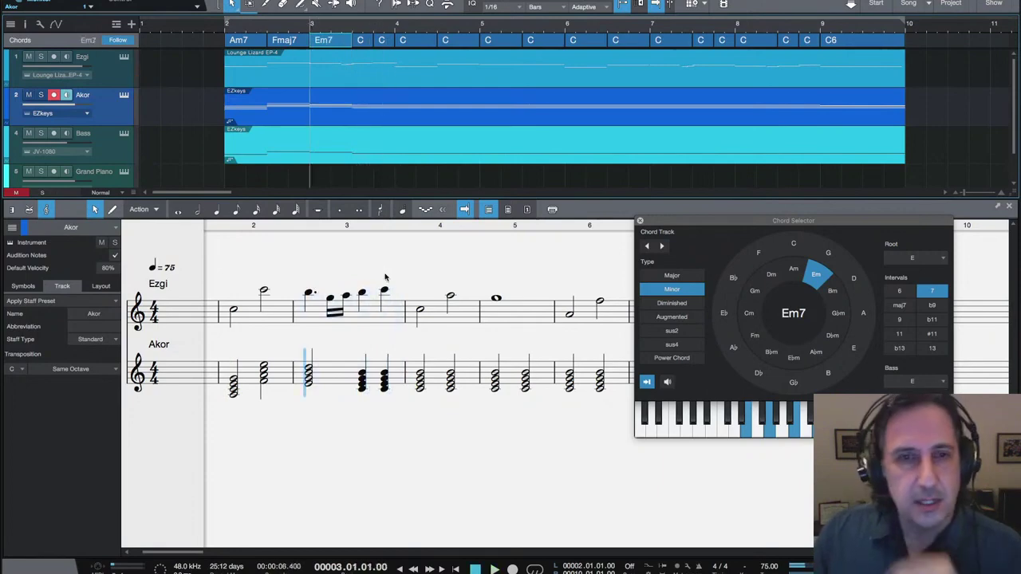
Step: Change the middle chord of bar 3 to Cmaj7 and select the bar's last chord
{"action": "left_click", "coordinate": [382, 41]}
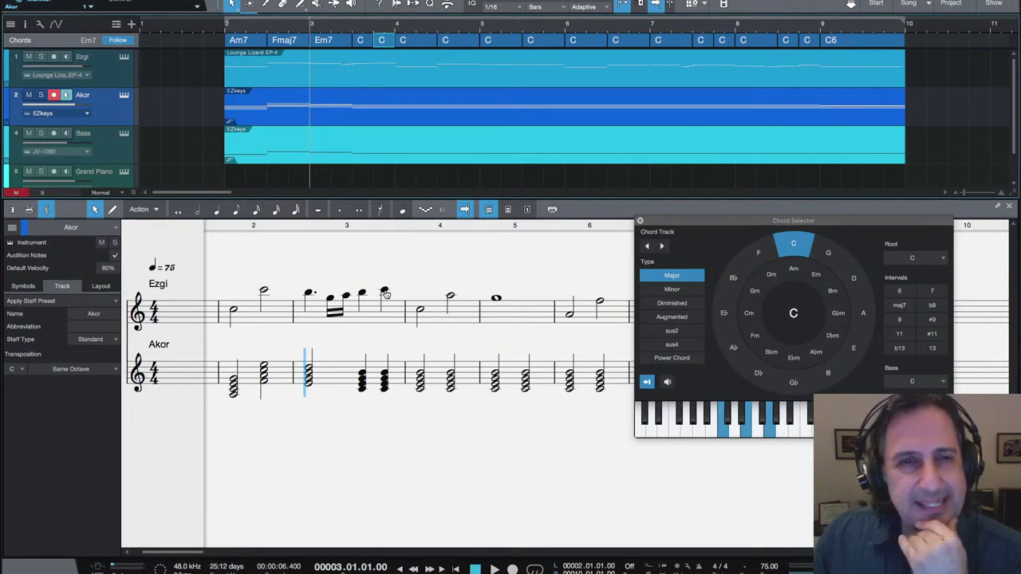
{"action": "left_click", "coordinate": [360, 40]}
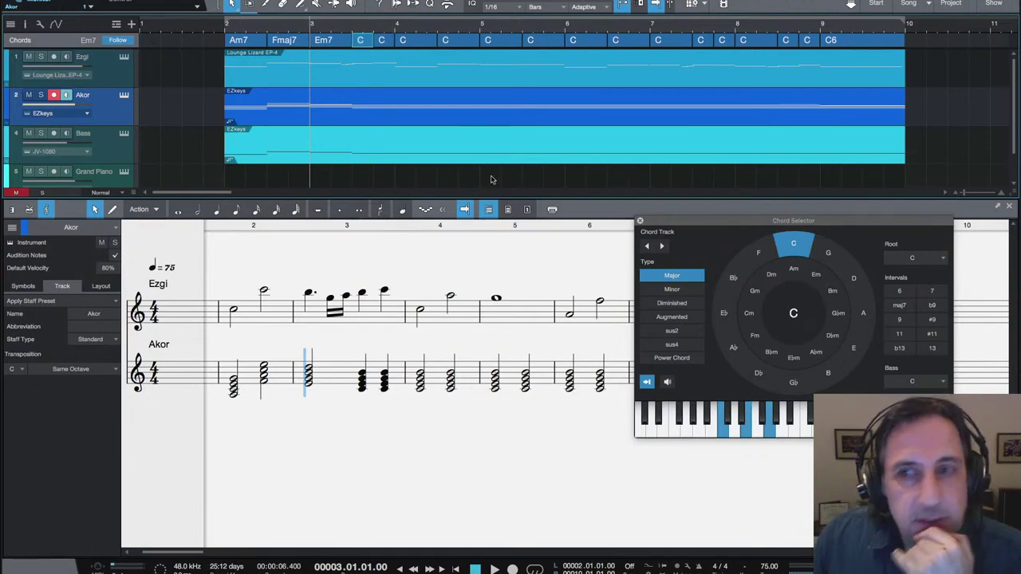
{"action": "left_click", "coordinate": [899, 307]}
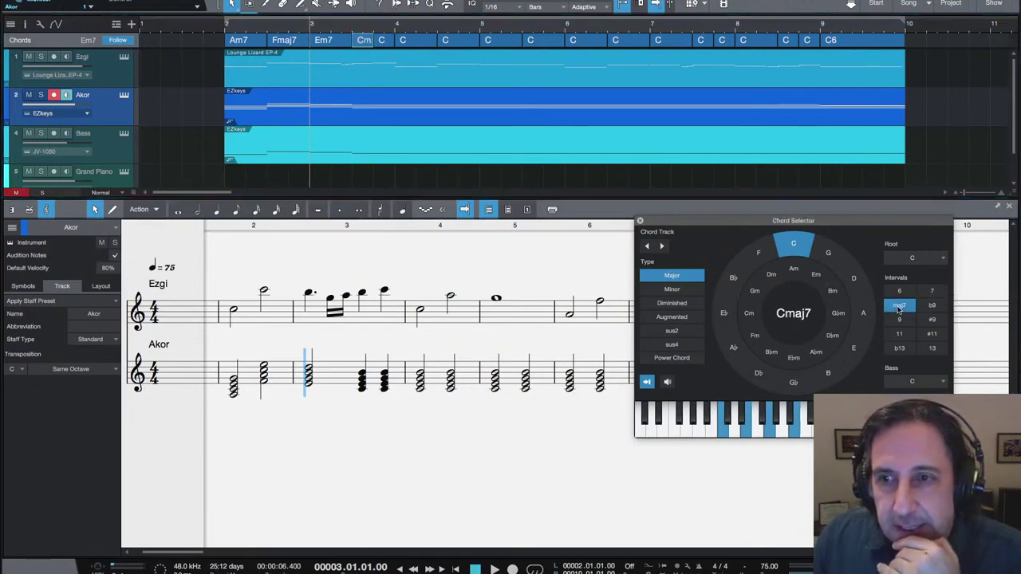
{"action": "left_click", "coordinate": [385, 40]}
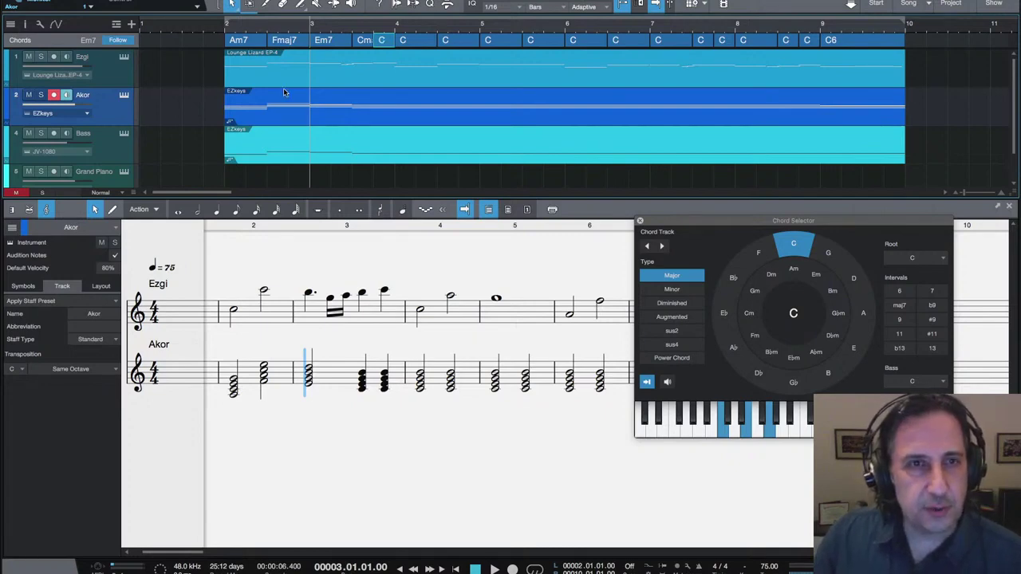
Step: Try Am6 and Am add 9 as the second chord of bar 2, playing the Am add 9 version from bar 2
{"action": "left_click", "coordinate": [290, 40]}
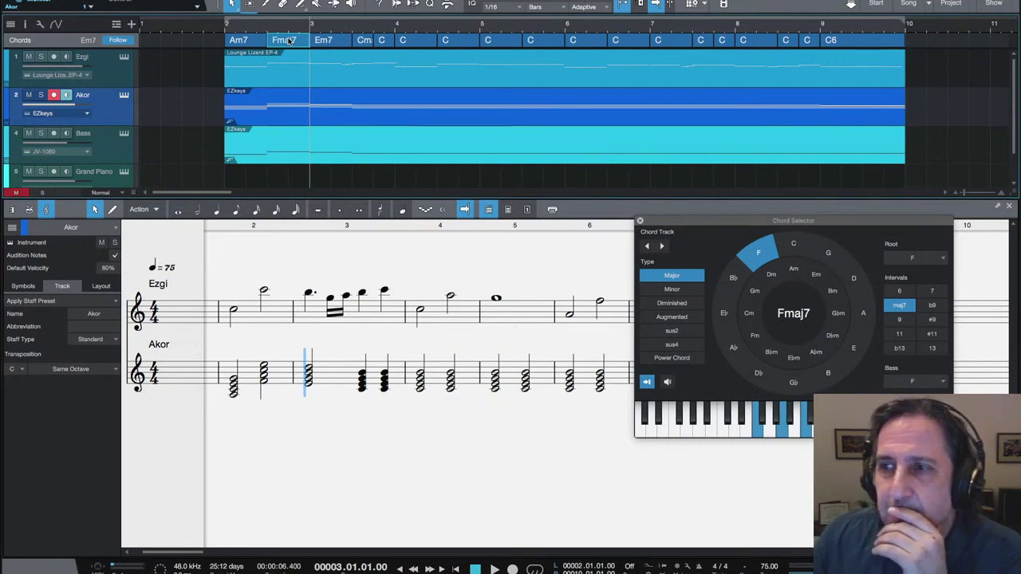
{"action": "left_click", "coordinate": [794, 268]}
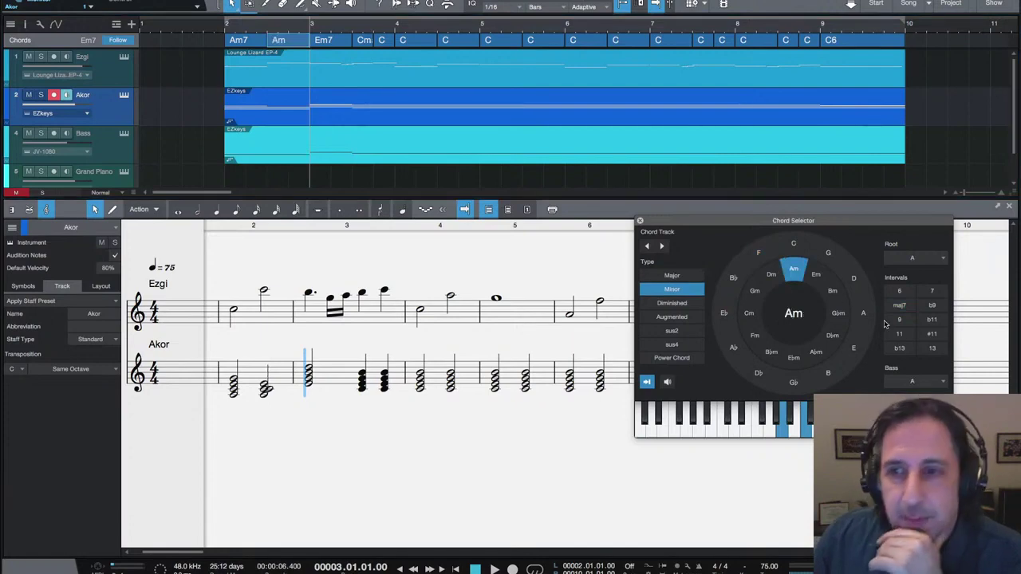
{"action": "left_click", "coordinate": [900, 291]}
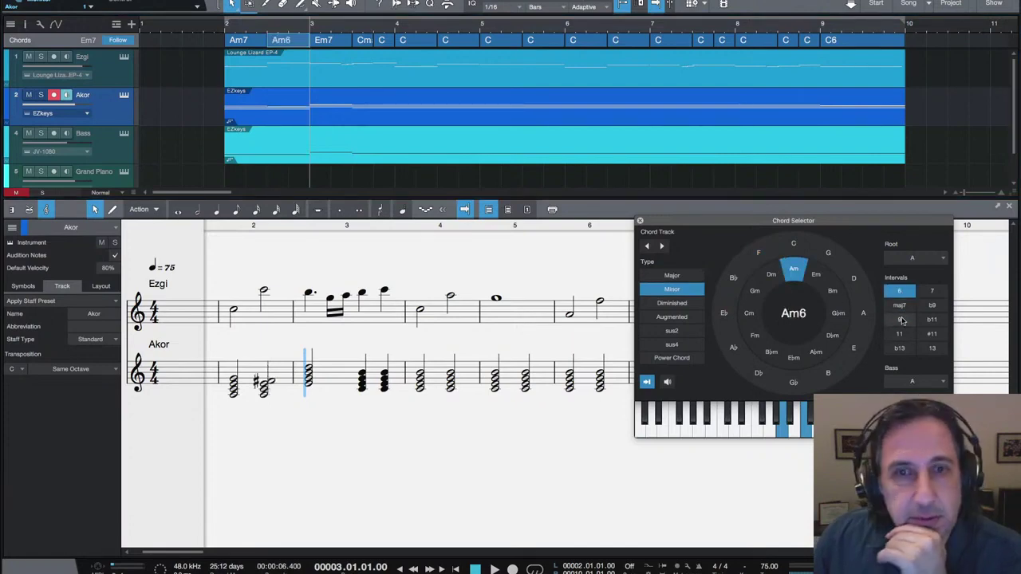
{"action": "left_click", "coordinate": [900, 319]}
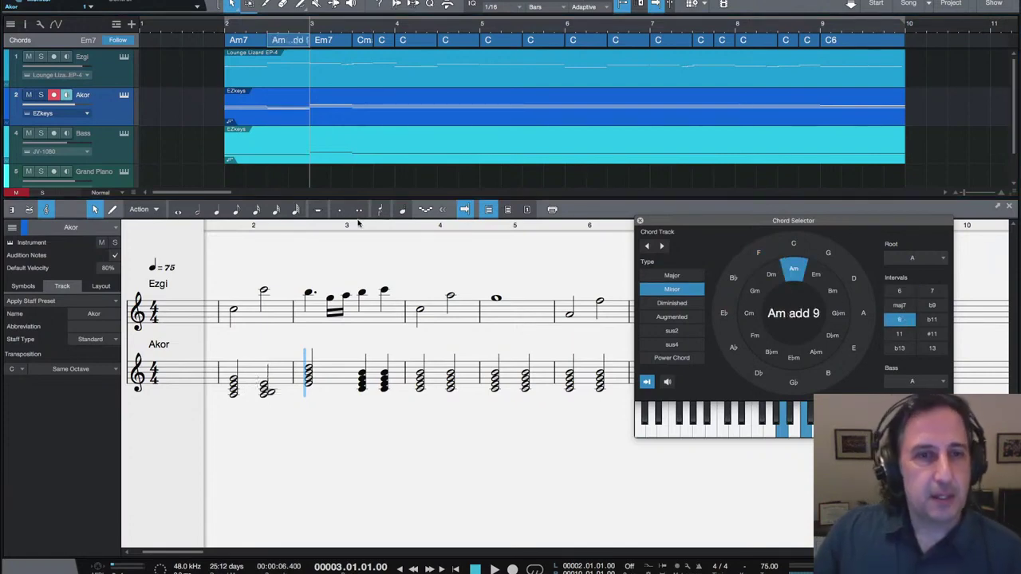
{"action": "key", "text": "space"}
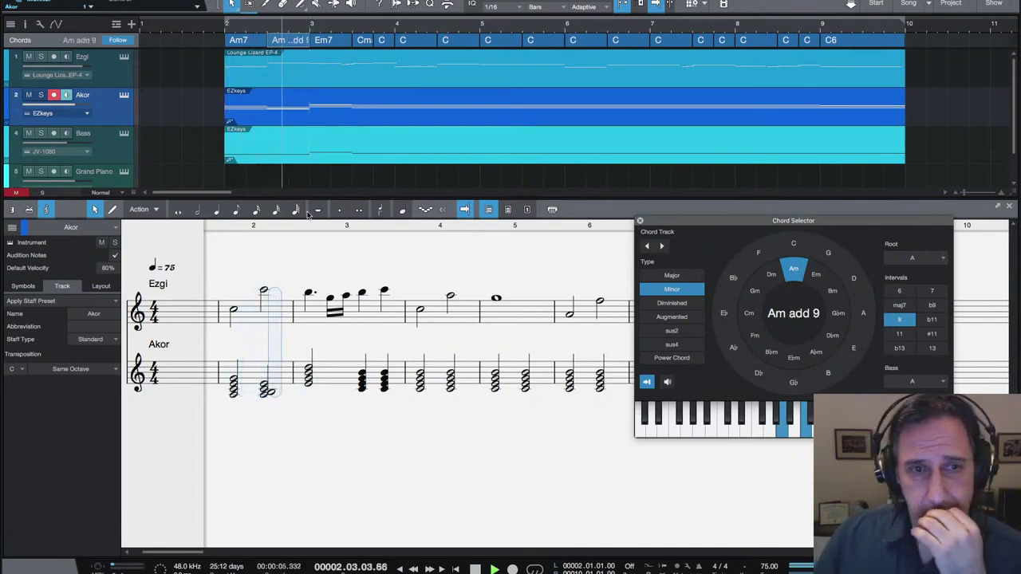
{"action": "key", "text": "space"}
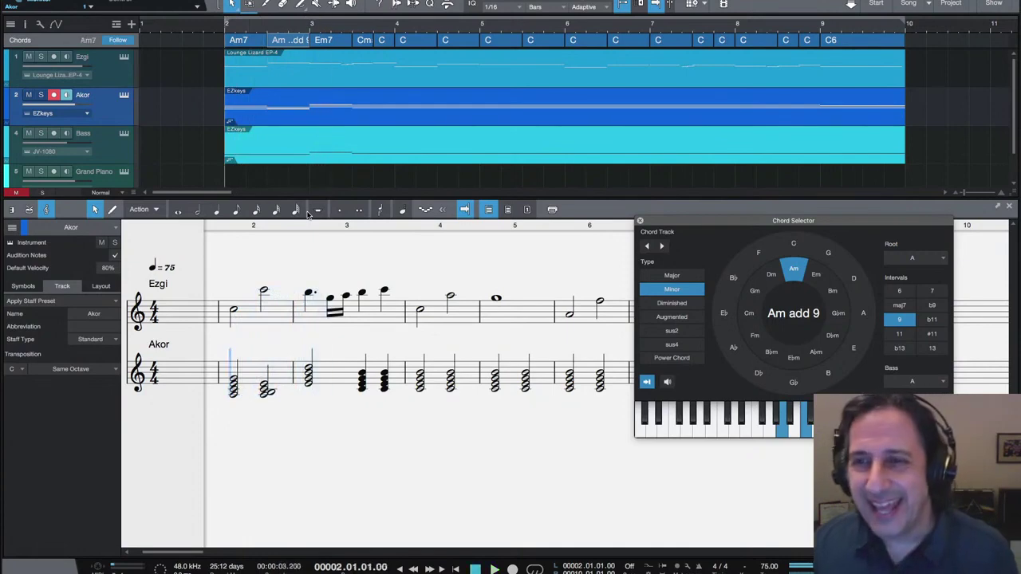
Step: Switch the second chord of bar 2 to Am6 and play the opening
{"action": "left_click", "coordinate": [899, 292]}
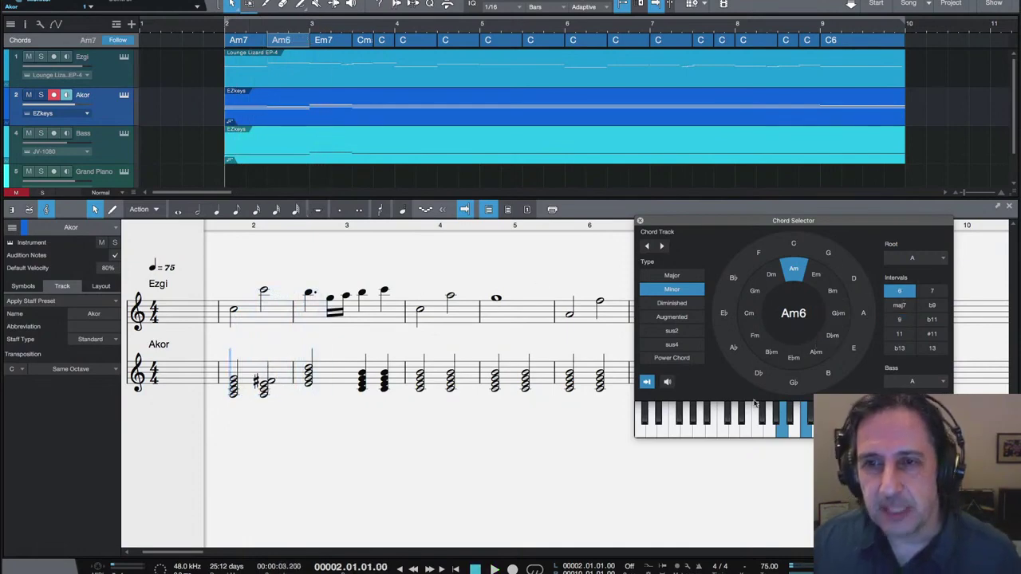
{"action": "key", "text": "space"}
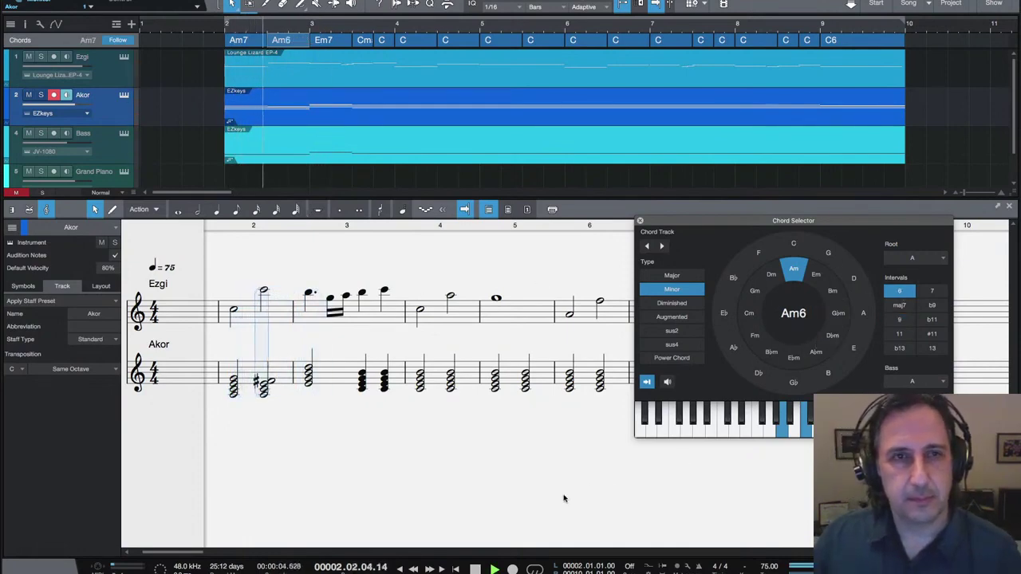
{"action": "key", "text": "space"}
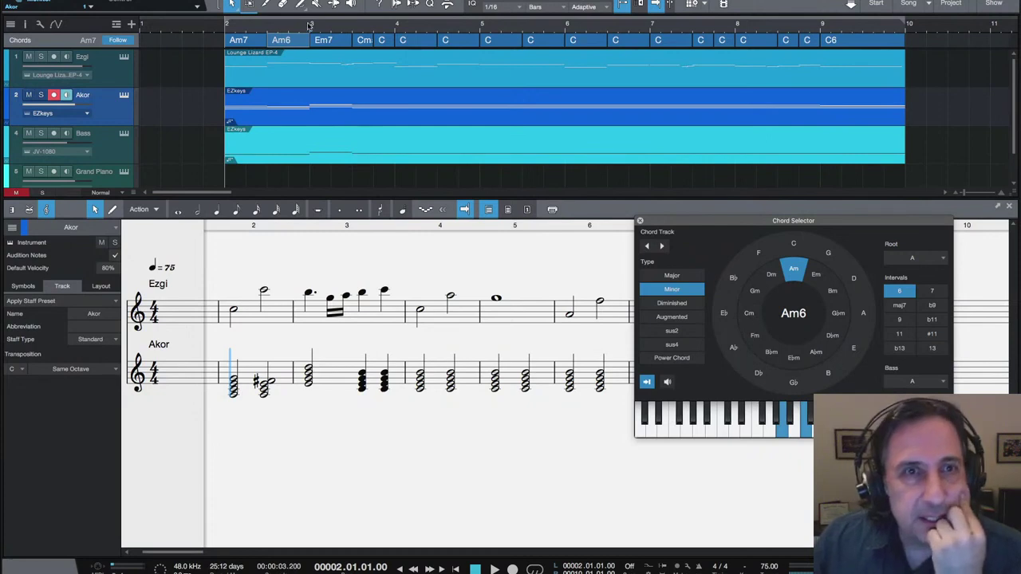
Step: Set the second chord of bar 2 back to Fmaj7 and replay the passage from bar 2
{"action": "left_click", "coordinate": [755, 252]}
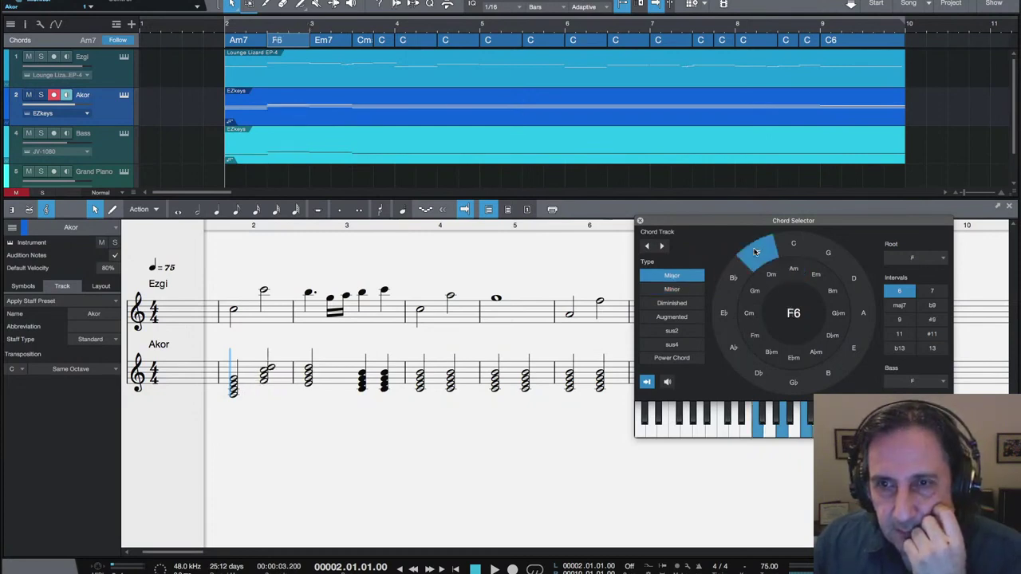
{"action": "left_click", "coordinate": [899, 307]}
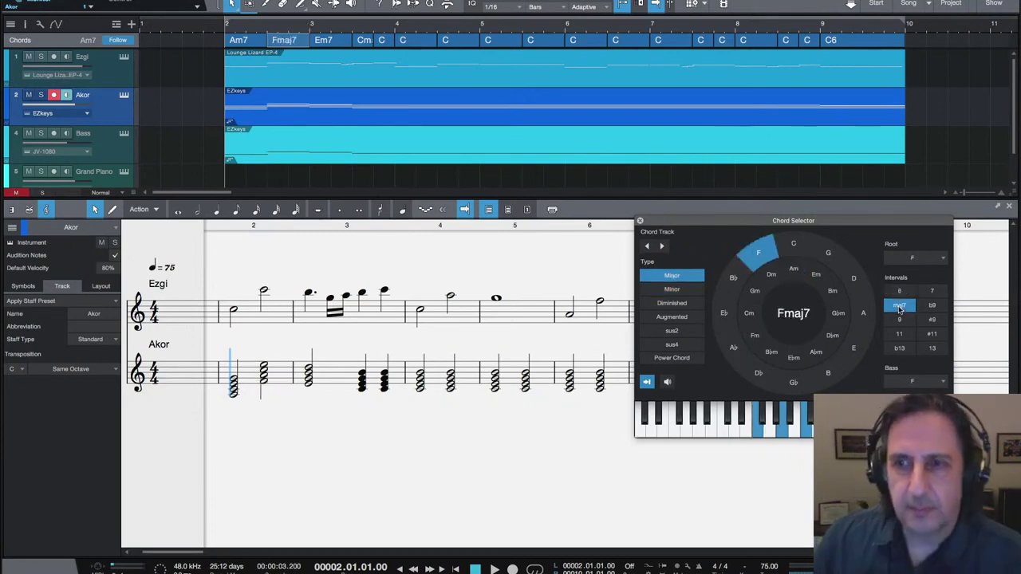
{"action": "key", "text": "space"}
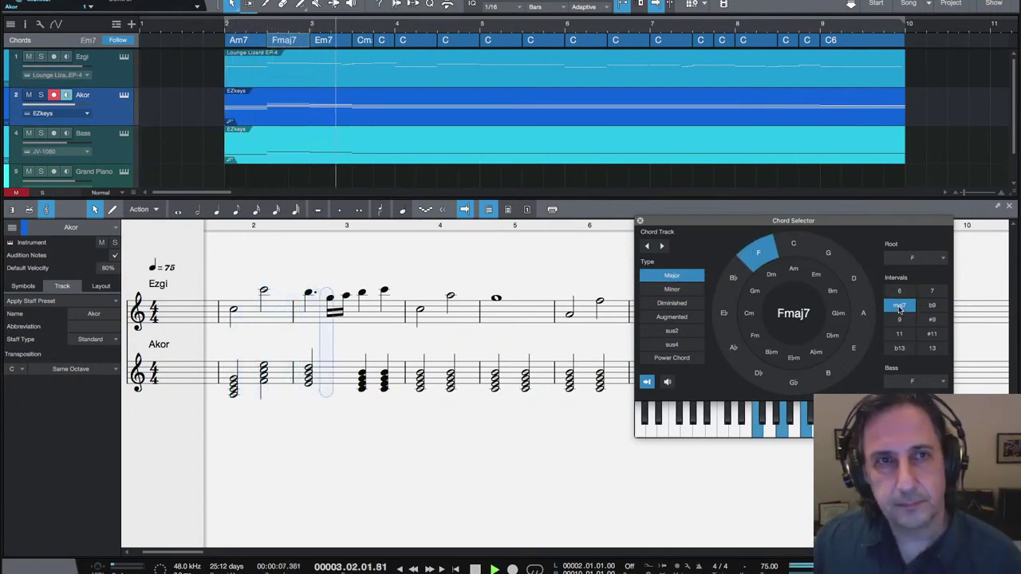
{"action": "key", "text": "space"}
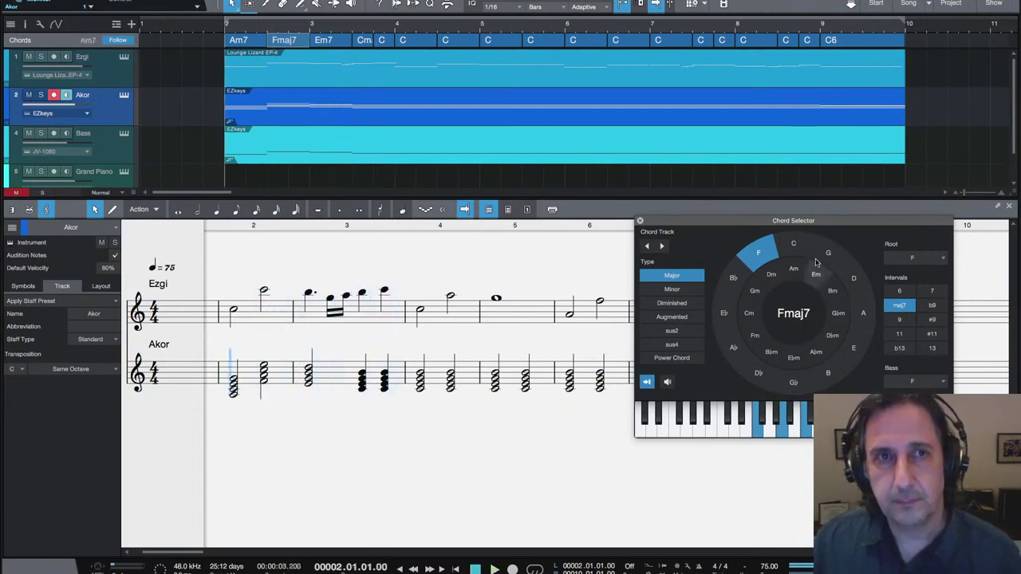
Step: Change the last chord of bar 3 to Am7 and play bars 2 and 3
{"action": "left_click", "coordinate": [382, 40]}
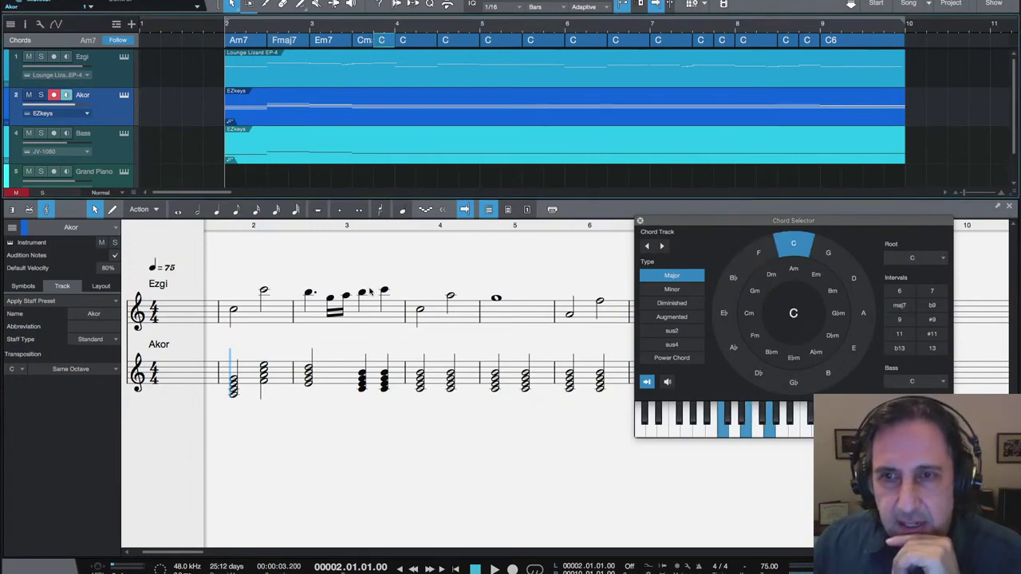
{"action": "left_click", "coordinate": [789, 269]}
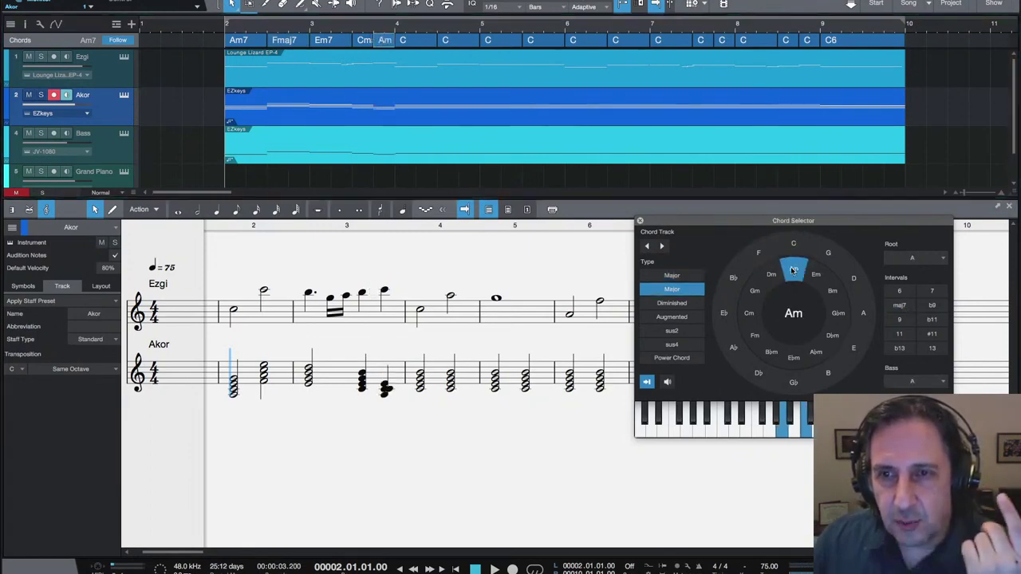
{"action": "left_click", "coordinate": [931, 291]}
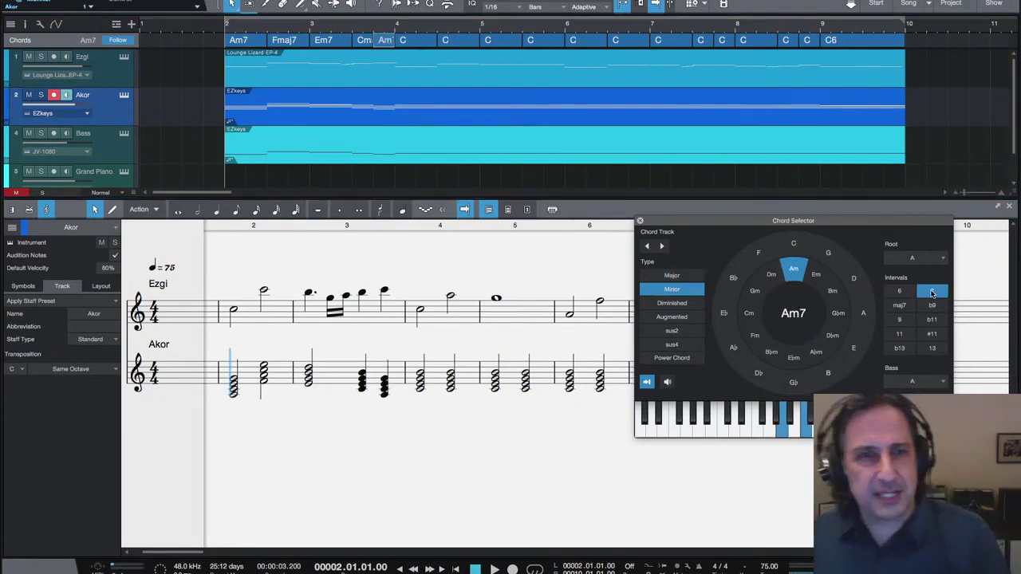
{"action": "key", "text": "space"}
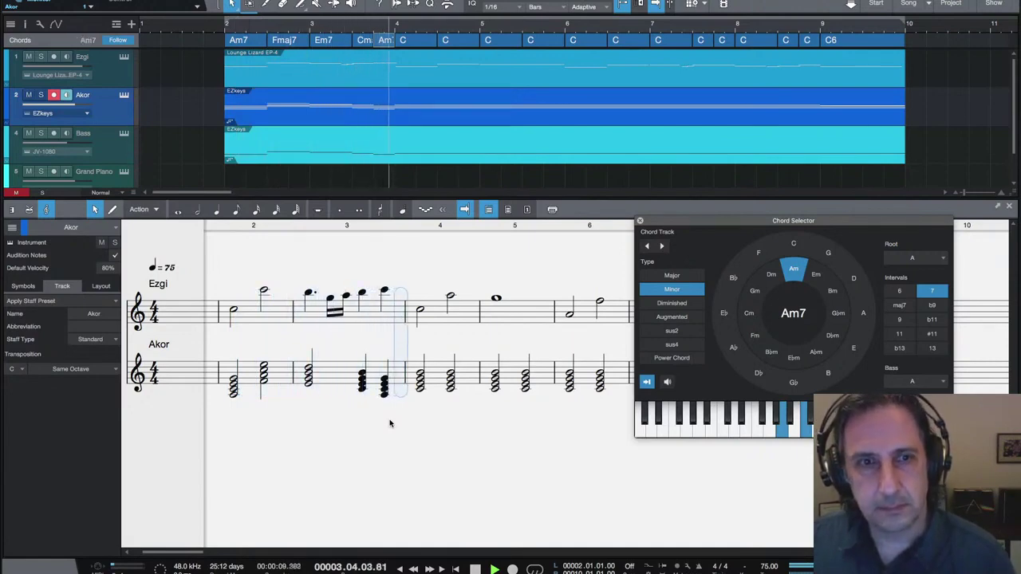
{"action": "key", "text": "space"}
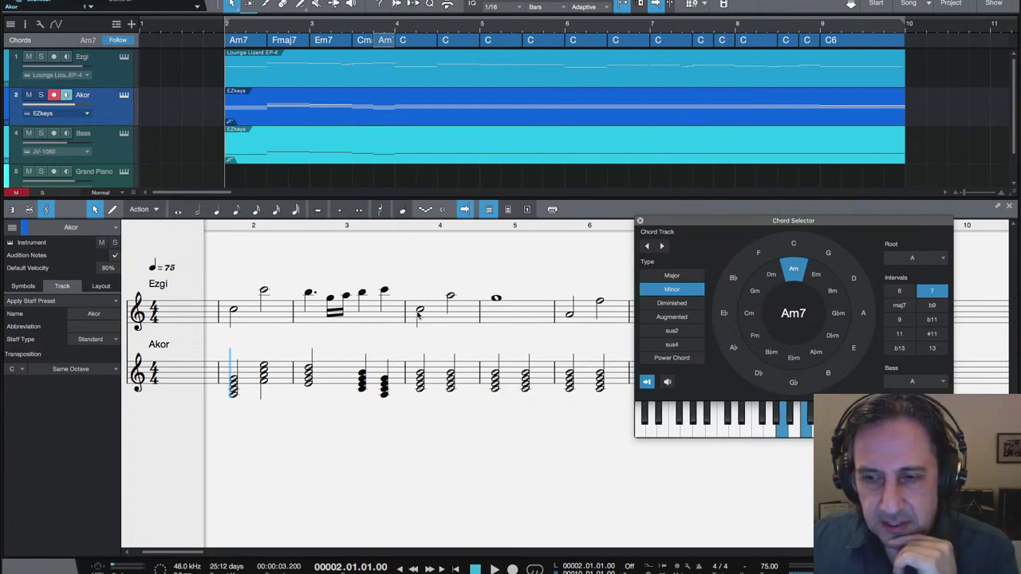
Step: Change the first chord of bar 4 to Fmaj7 and play the passage from bar 4
{"action": "left_click", "coordinate": [417, 40]}
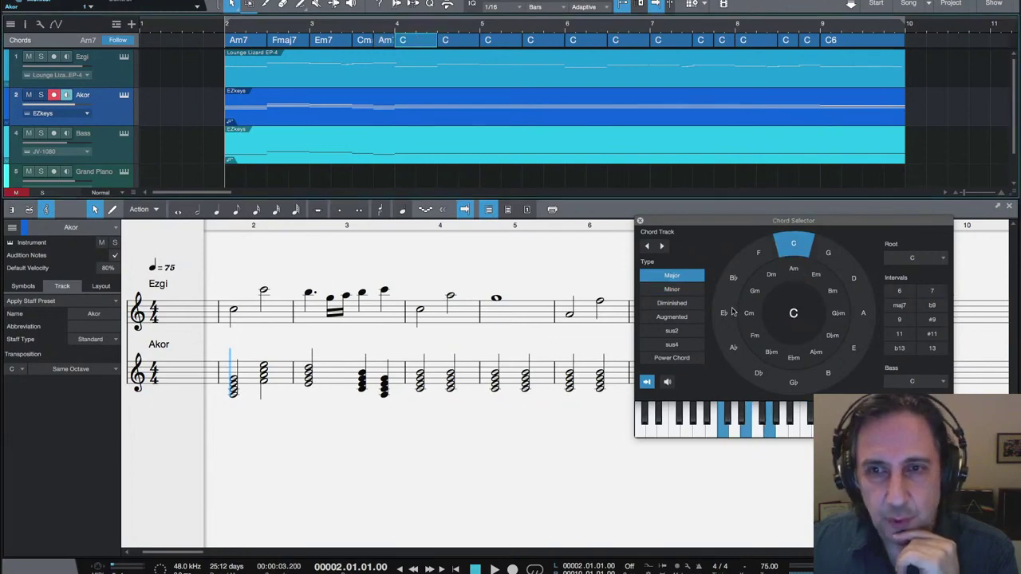
{"action": "left_click", "coordinate": [755, 252]}
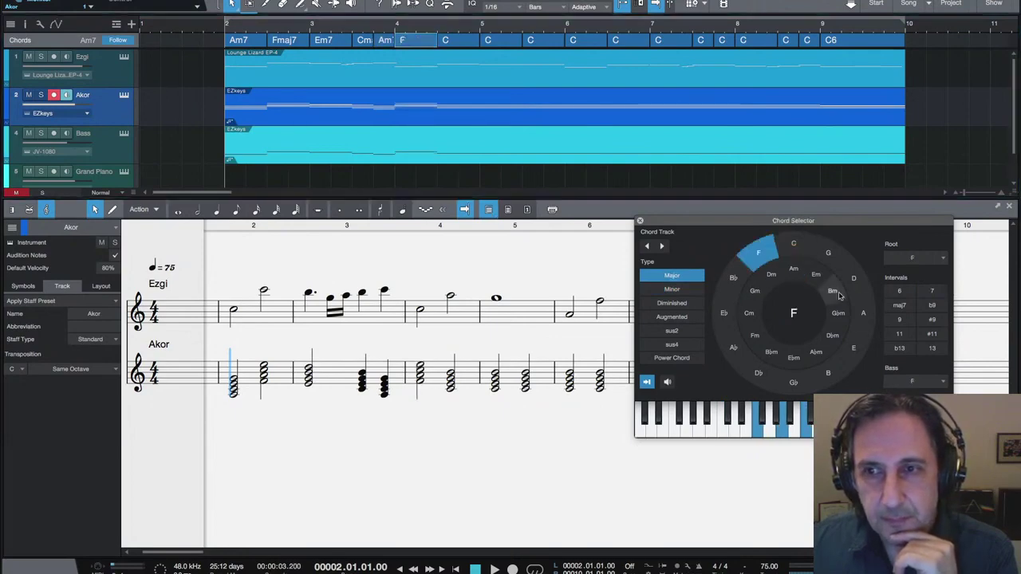
{"action": "left_click", "coordinate": [894, 306]}
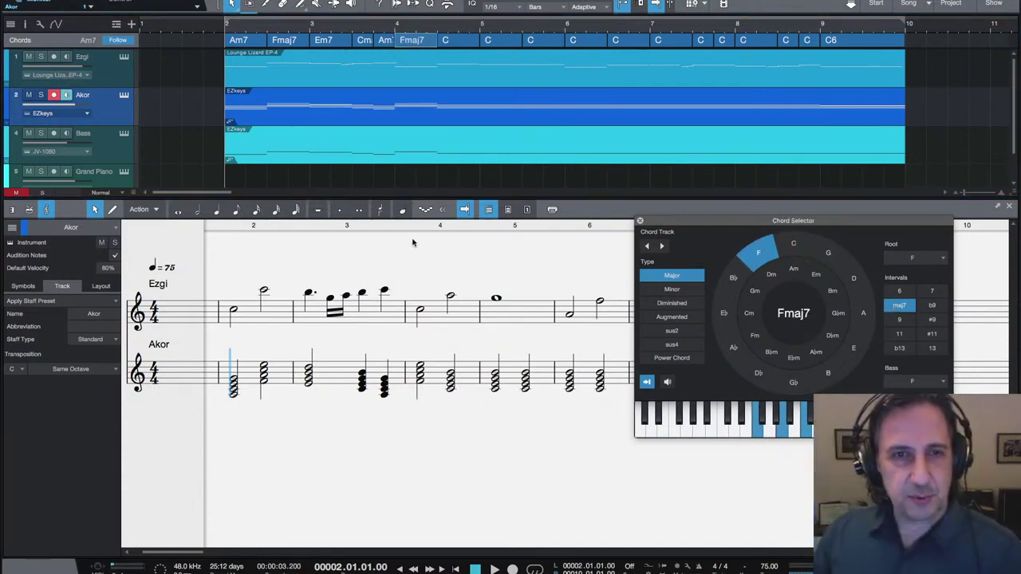
{"action": "left_click", "coordinate": [395, 26]}
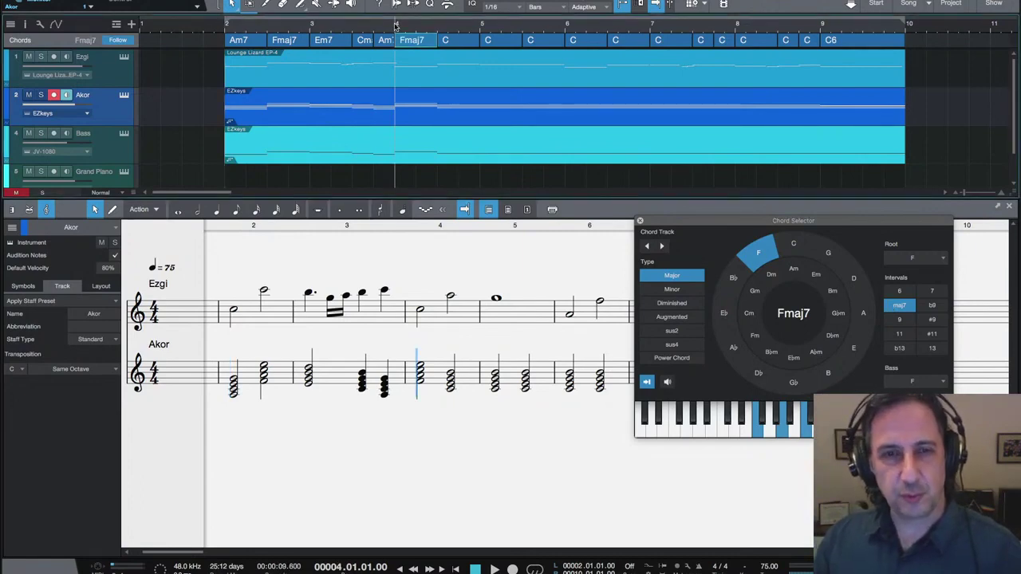
{"action": "key", "text": "space"}
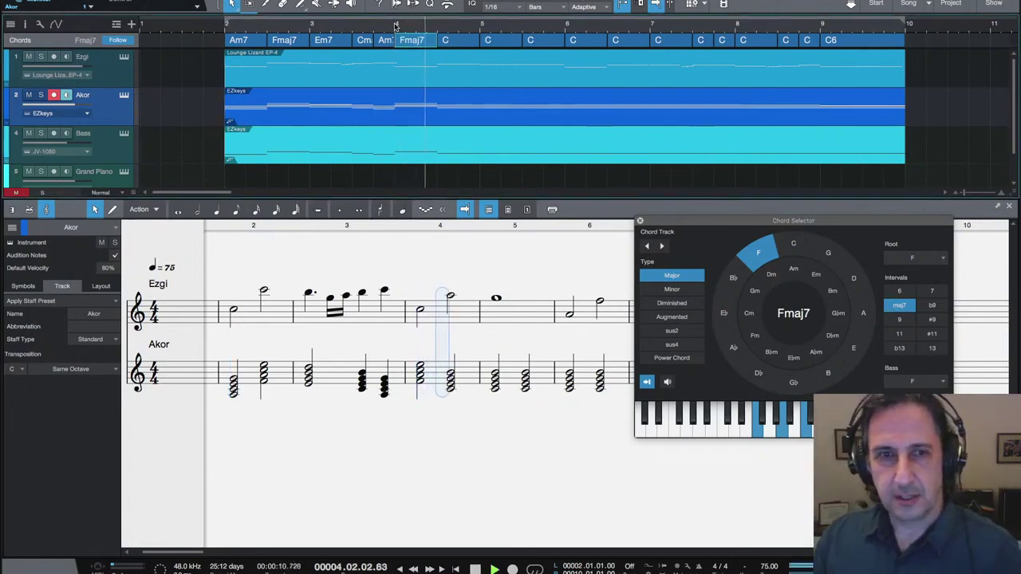
{"action": "key", "text": "space"}
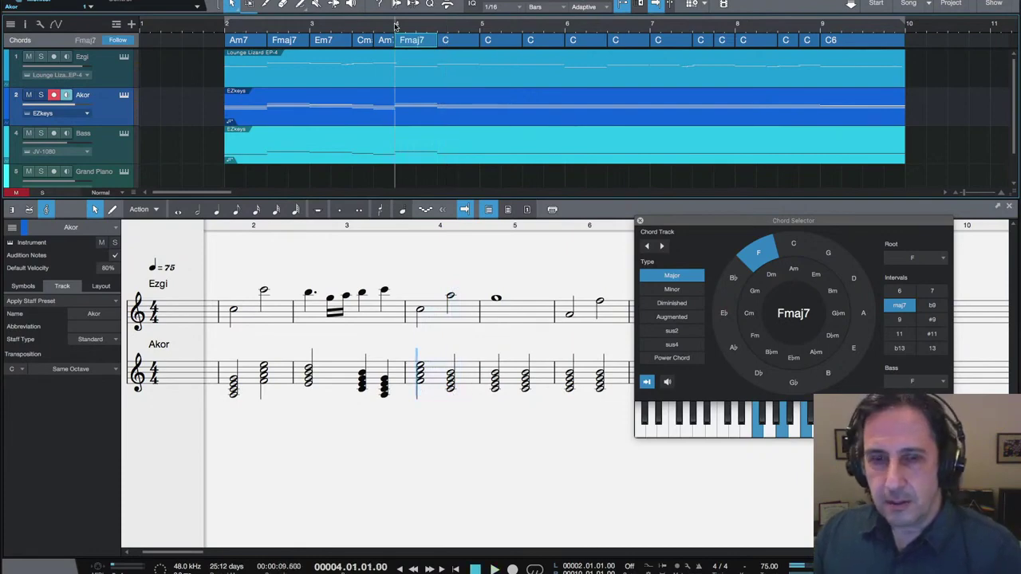
{"action": "key", "text": "space"}
{"action": "key", "text": "space"}
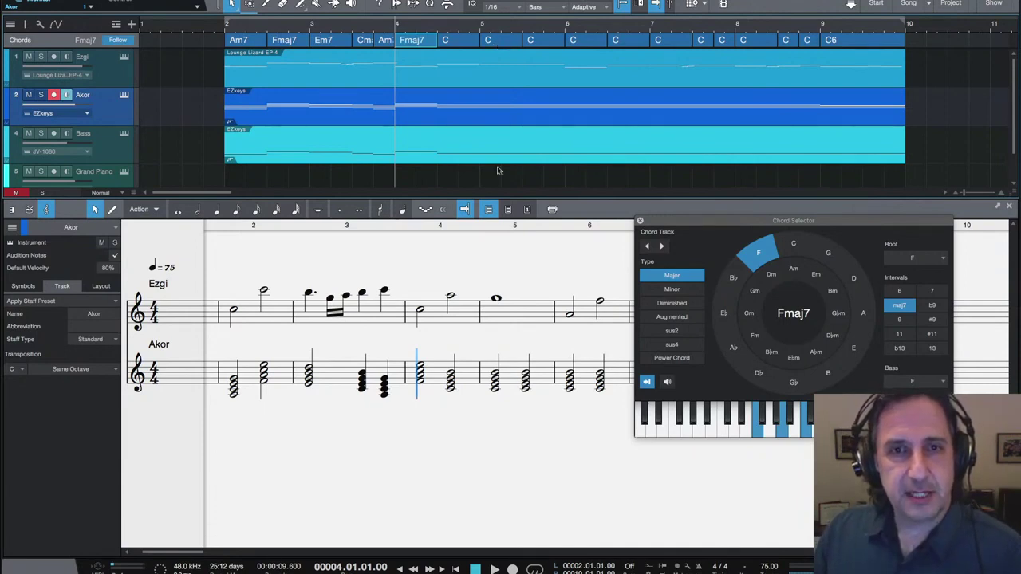
Step: Change the first chord of bar 5 to G7
{"action": "left_click", "coordinate": [497, 38]}
{"action": "left_click", "coordinate": [830, 252]}
{"action": "left_click", "coordinate": [931, 292]}
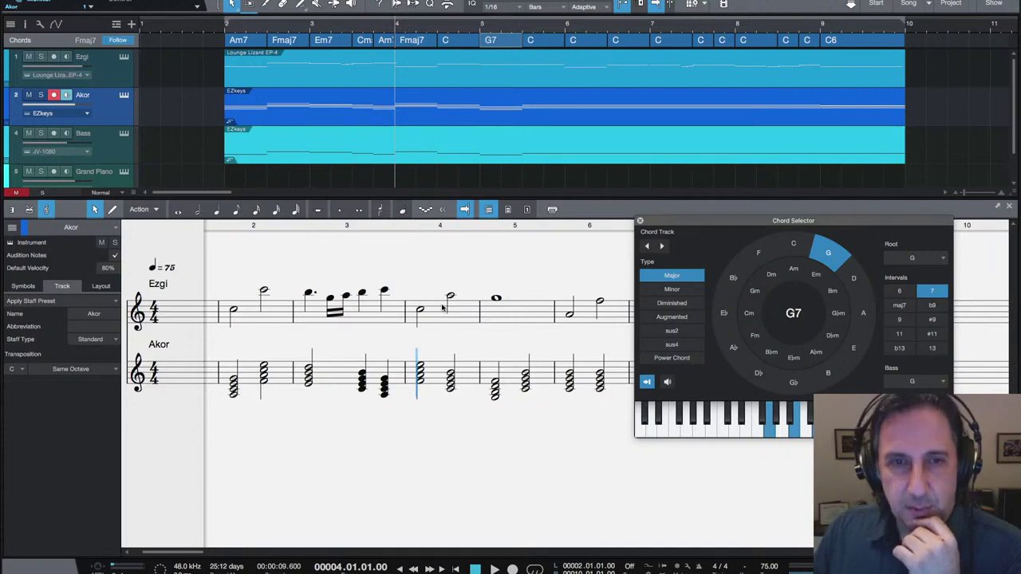
Step: Try Dm7 as the second chord of bar 4, playing the passage from bar 4 and again from bar 2
{"action": "left_click", "coordinate": [456, 42]}
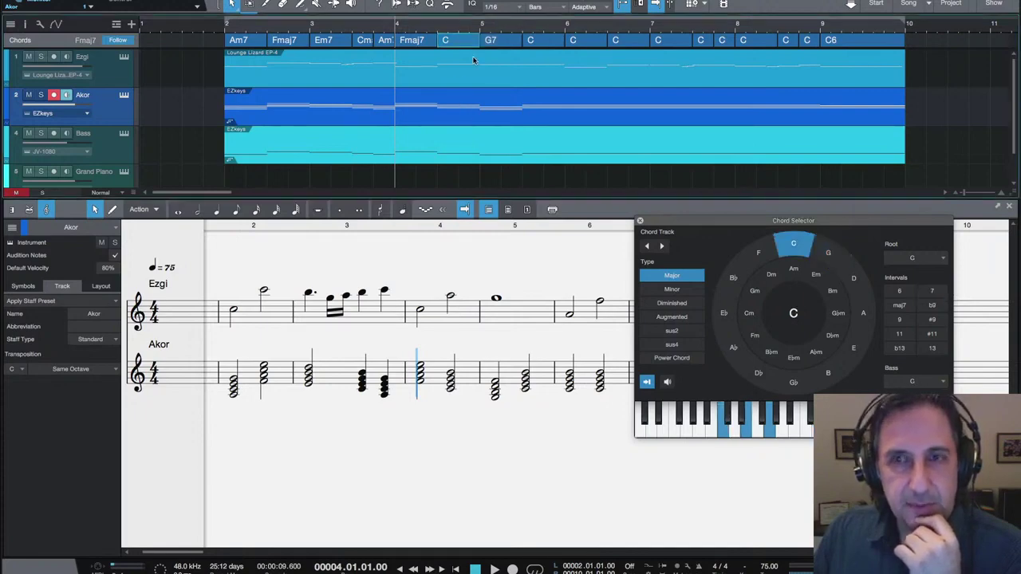
{"action": "left_click", "coordinate": [771, 276]}
{"action": "left_click", "coordinate": [931, 290]}
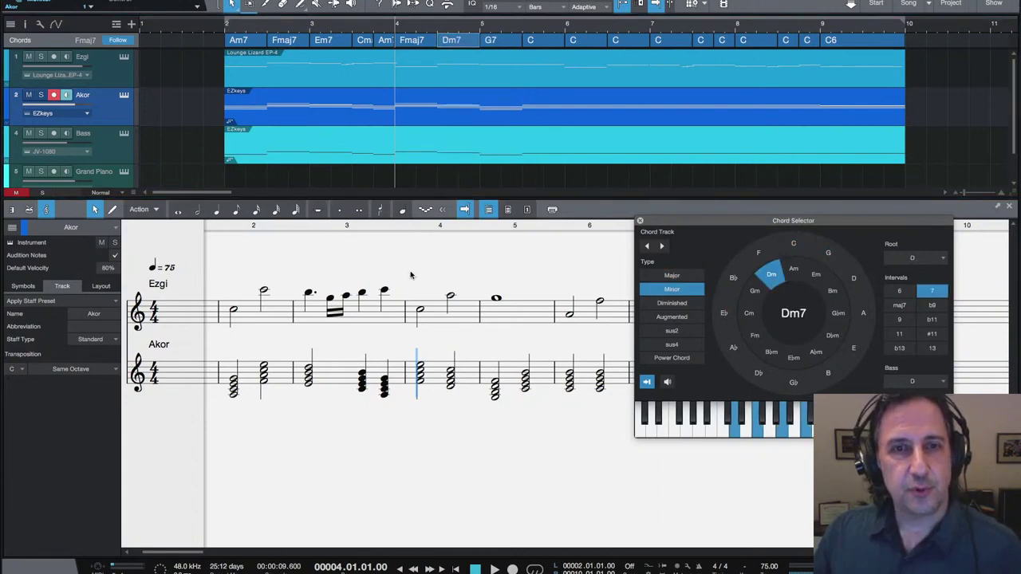
{"action": "key", "text": "space"}
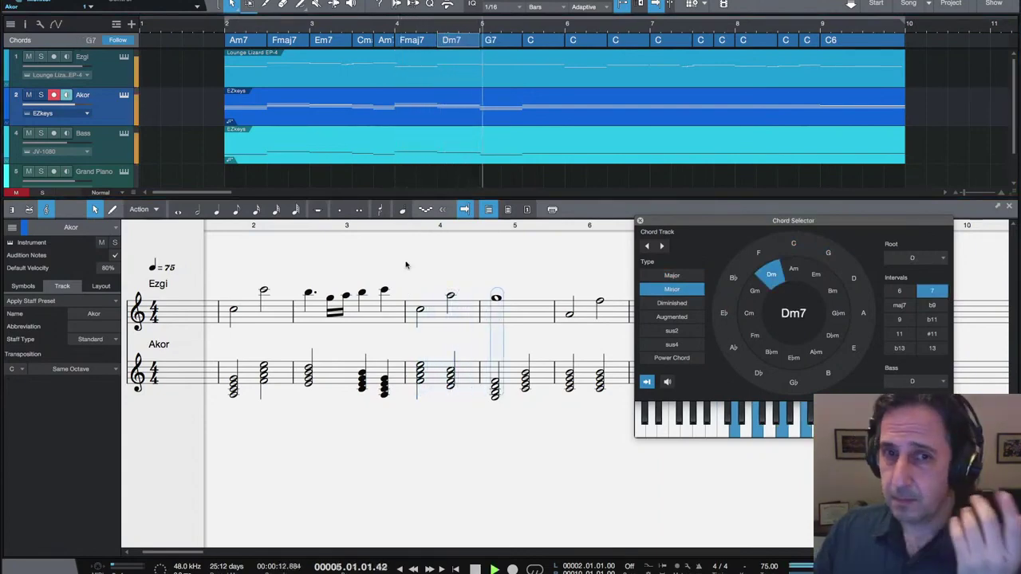
{"action": "key", "text": "space"}
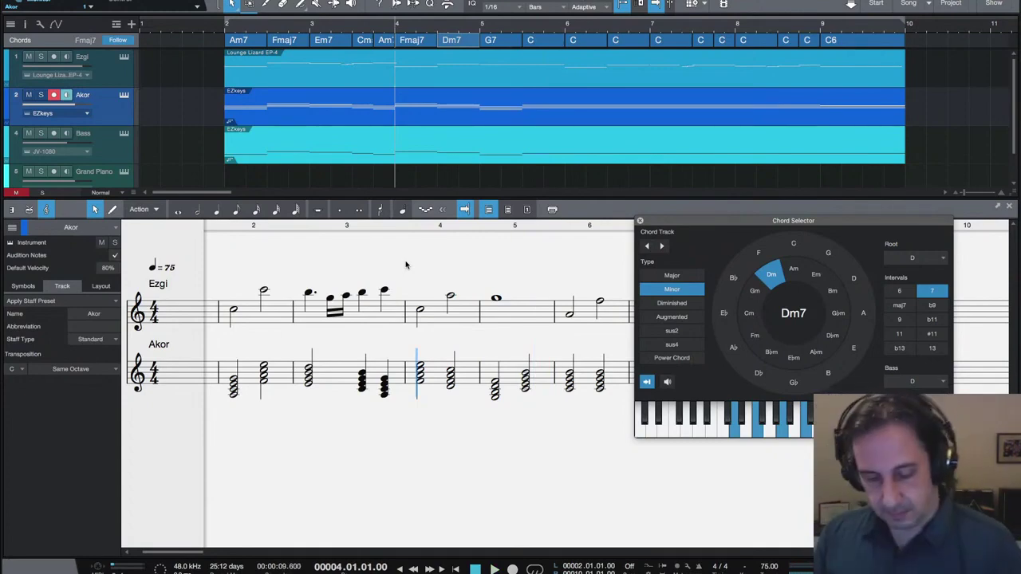
{"action": "key", "text": "KP_1"}
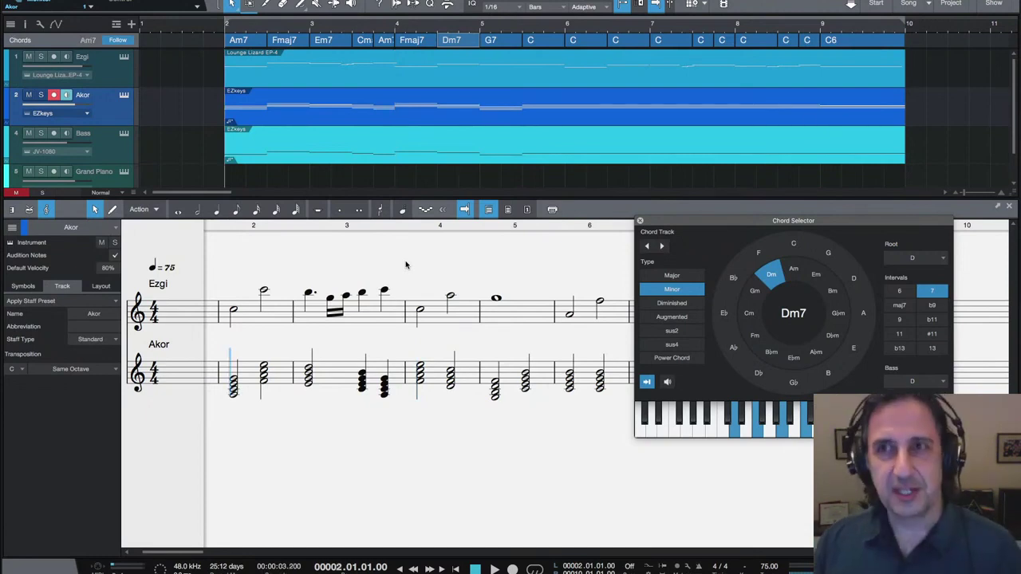
{"action": "key", "text": "space"}
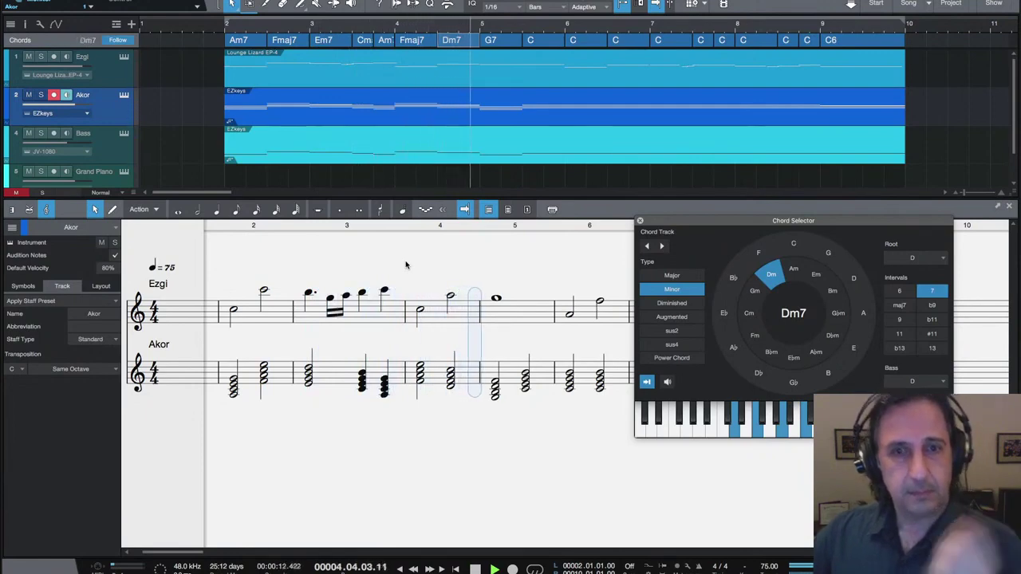
{"action": "key", "text": "space"}
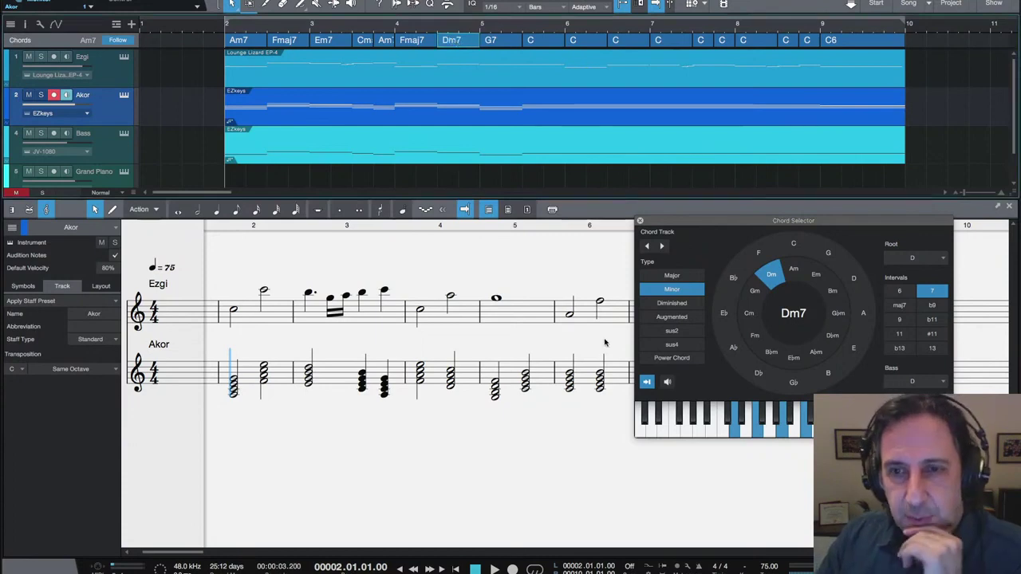
Step: Change the second chord of bar 4 to the half-diminished G♭ø7 and play the melody from bar 2
{"action": "left_click", "coordinate": [837, 317]}
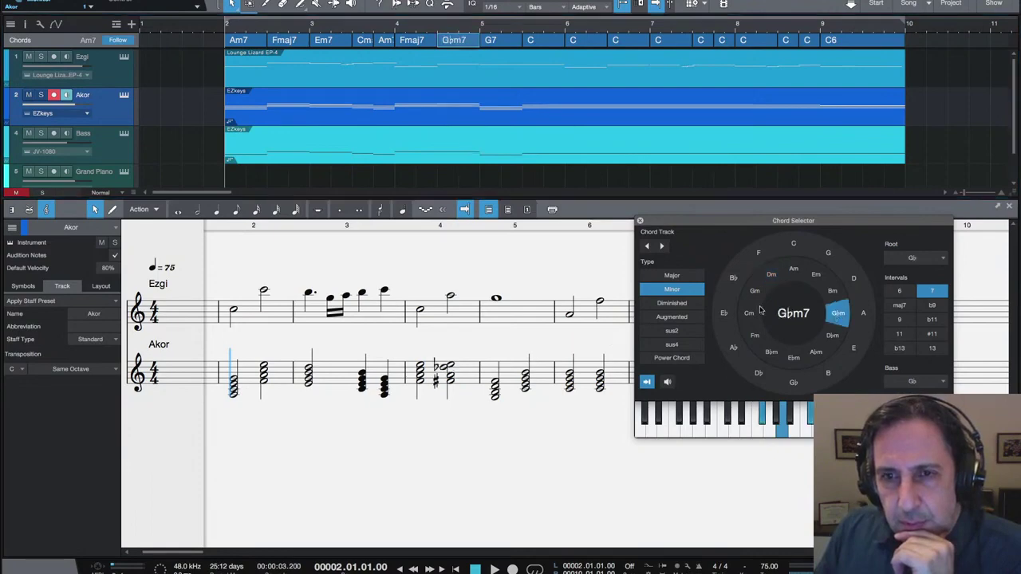
{"action": "left_click", "coordinate": [668, 306]}
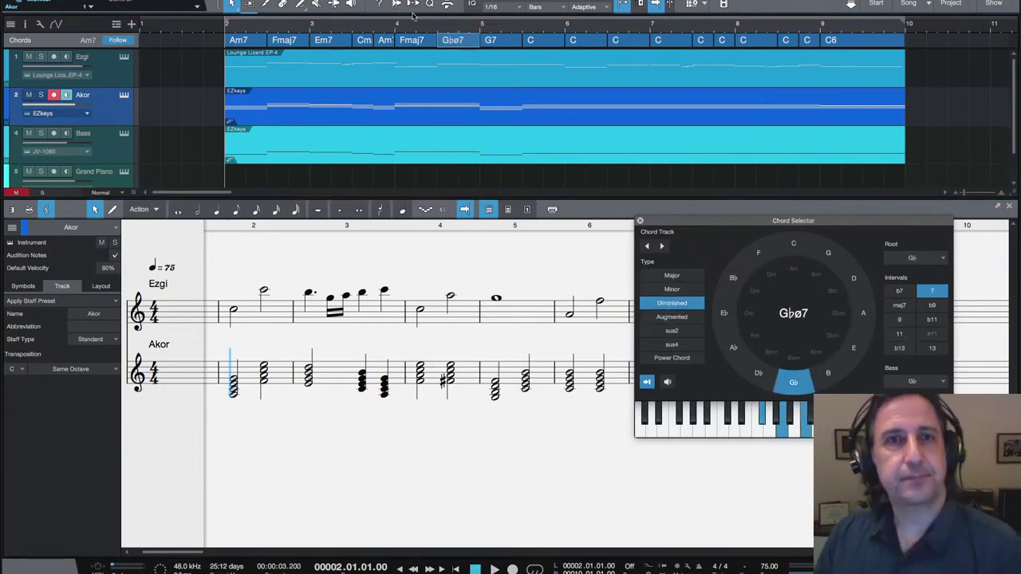
{"action": "key", "text": "space"}
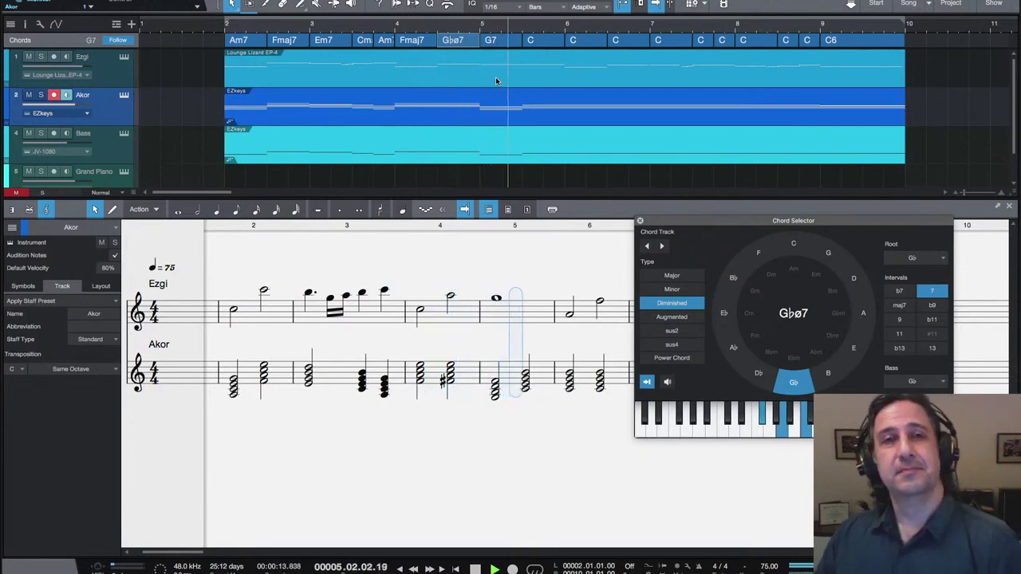
{"action": "key", "text": "space"}
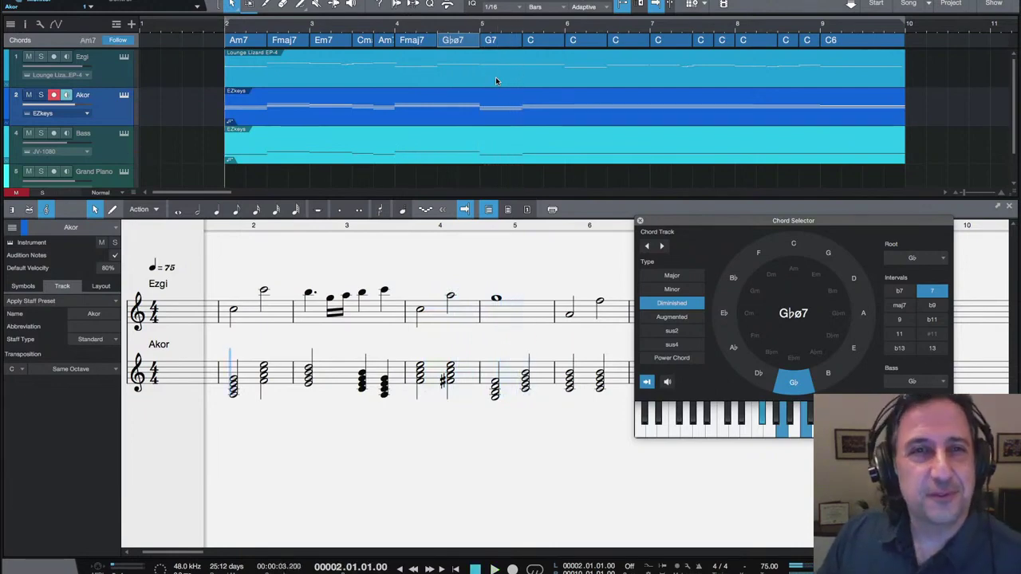
{"action": "key", "text": "space"}
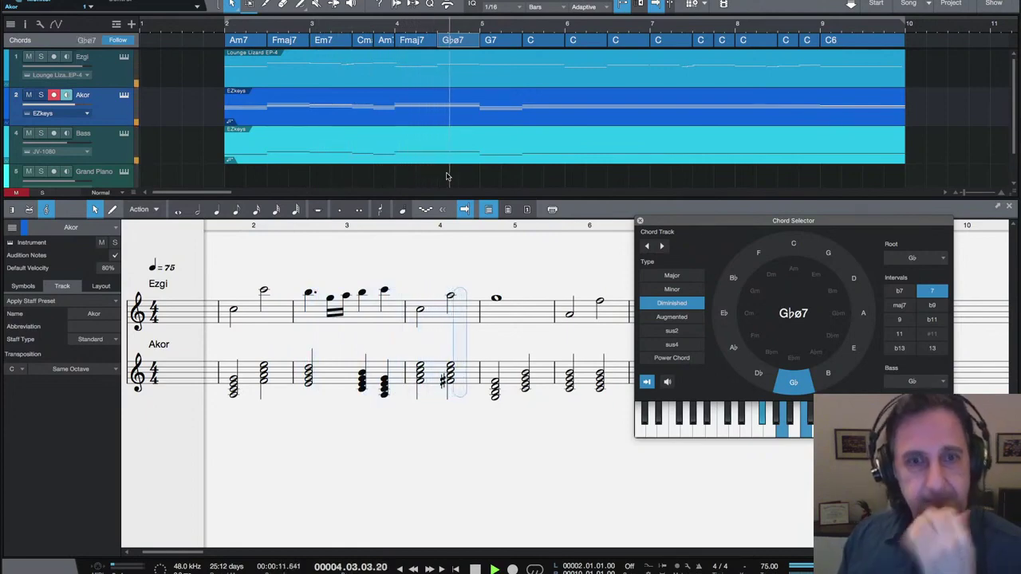
{"action": "key", "text": "space"}
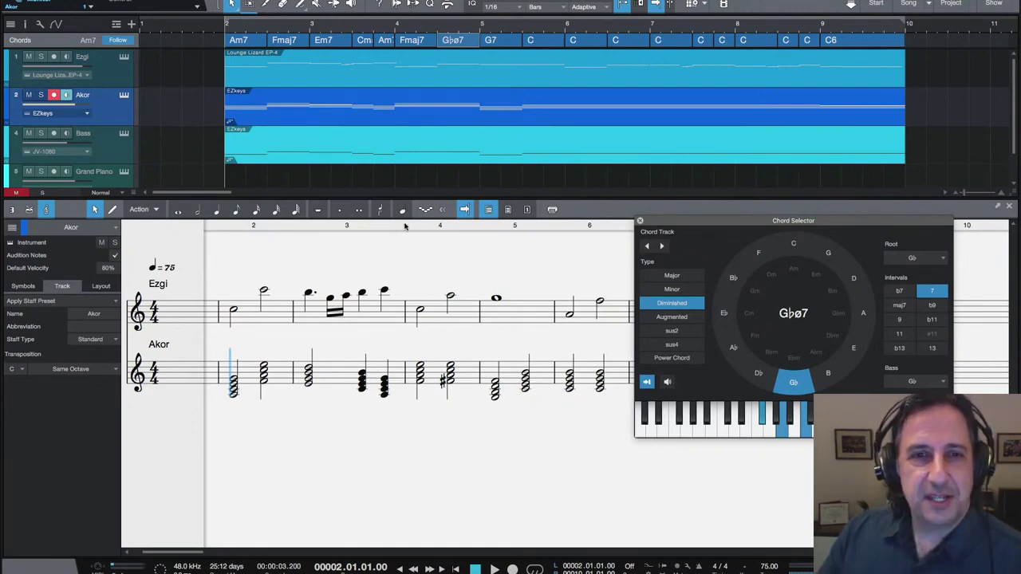
Step: Play the passage from bar 4, and replay it starting at bar 5
{"action": "left_click", "coordinate": [408, 253]}
{"action": "key", "text": "space"}
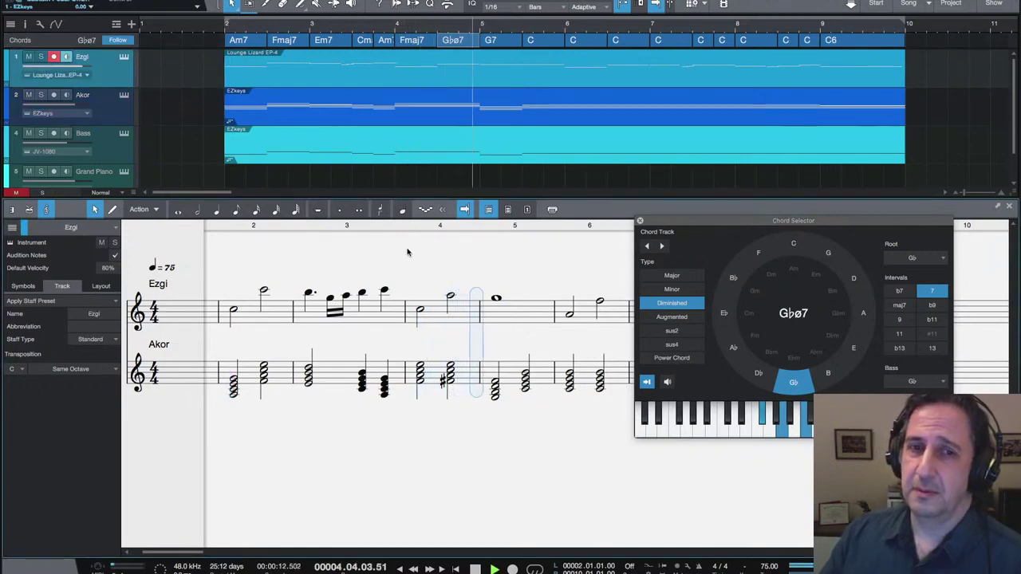
{"action": "key", "text": "space"}
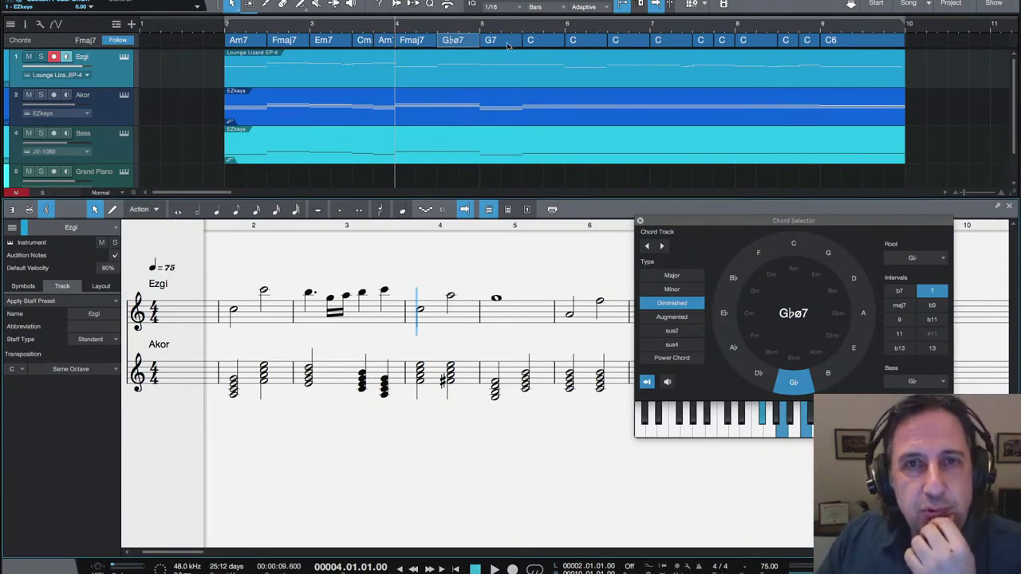
{"action": "left_click", "coordinate": [482, 28]}
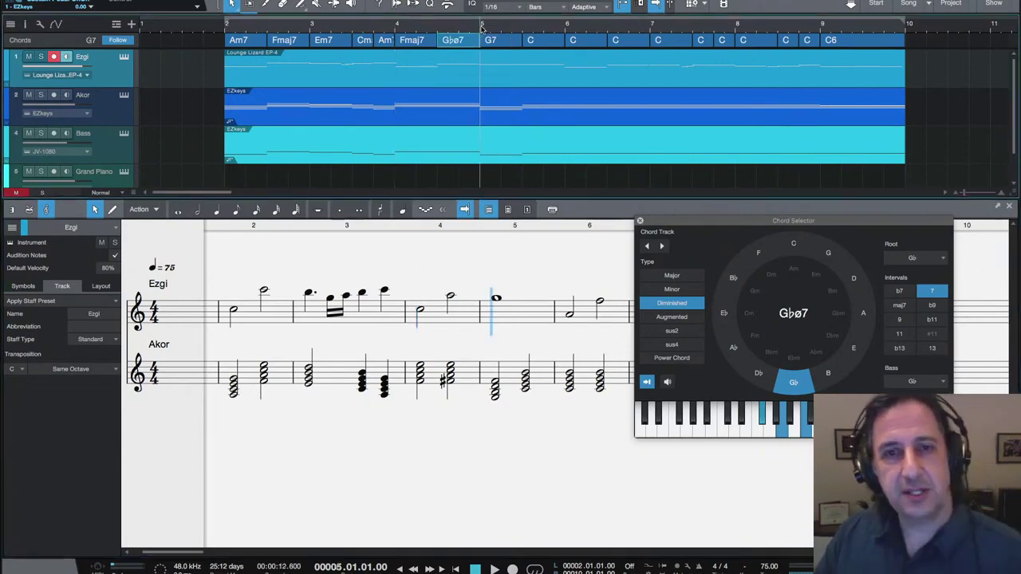
{"action": "key", "text": "space"}
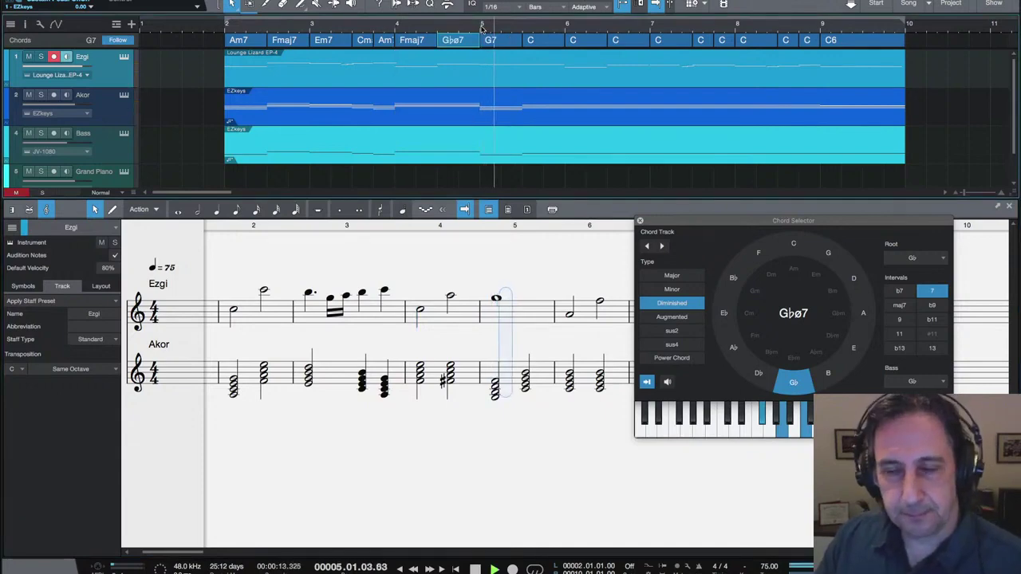
{"action": "key", "text": "space"}
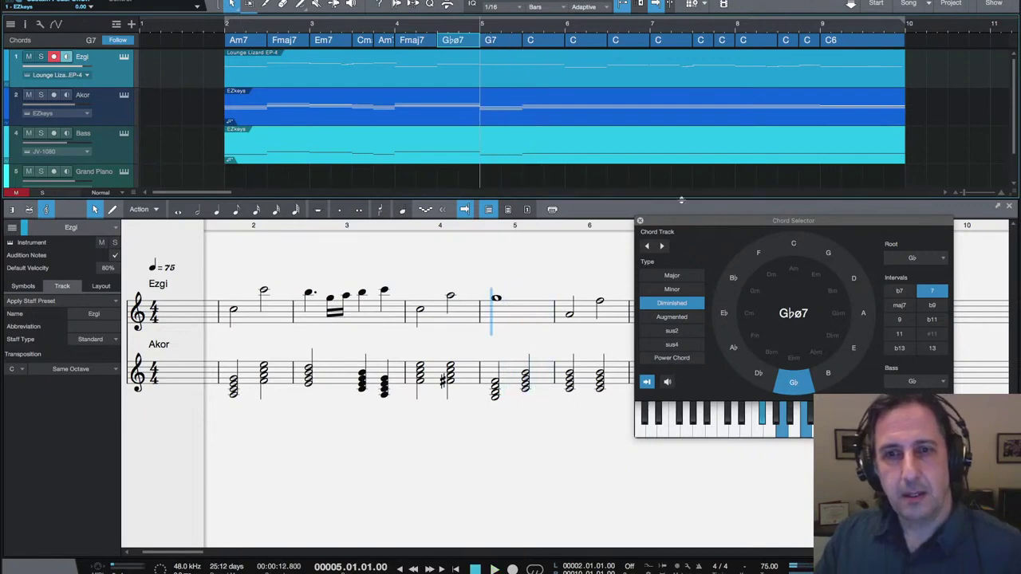
Step: Move the Chord Selector off the later bars, change the second chord of bar 5 to Em7 and play from bar 5
{"action": "left_click_drag", "start_coordinate": [702, 223], "coordinate": [162, 223]}
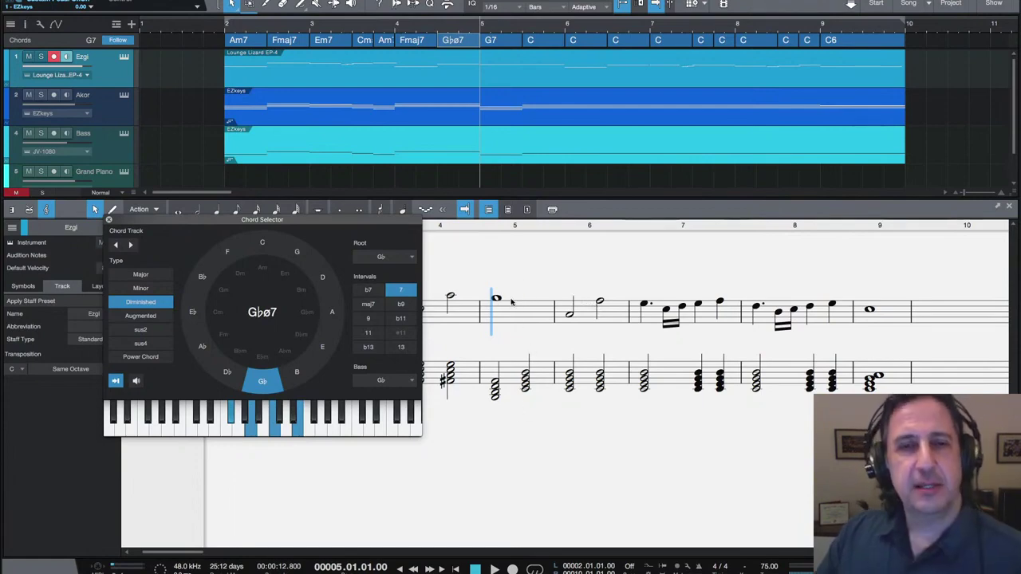
{"action": "left_click", "coordinate": [541, 40]}
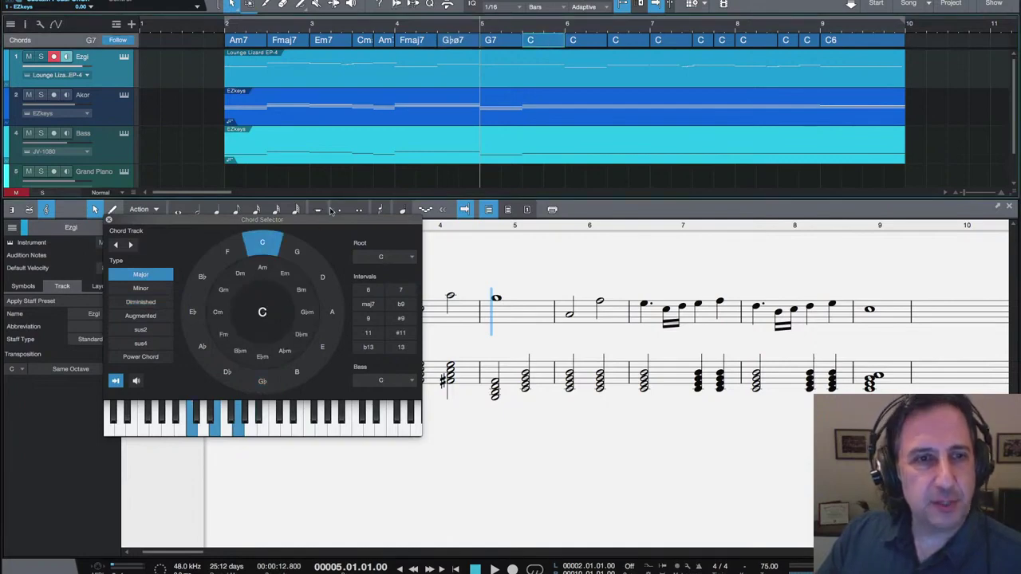
{"action": "left_click", "coordinate": [285, 275]}
{"action": "left_click", "coordinate": [397, 291]}
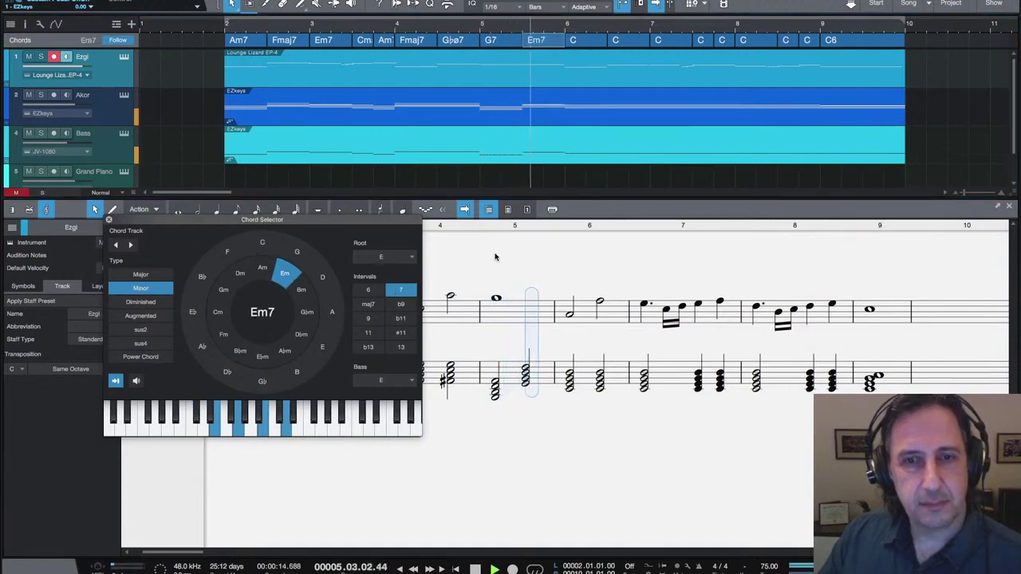
{"action": "key", "text": "space"}
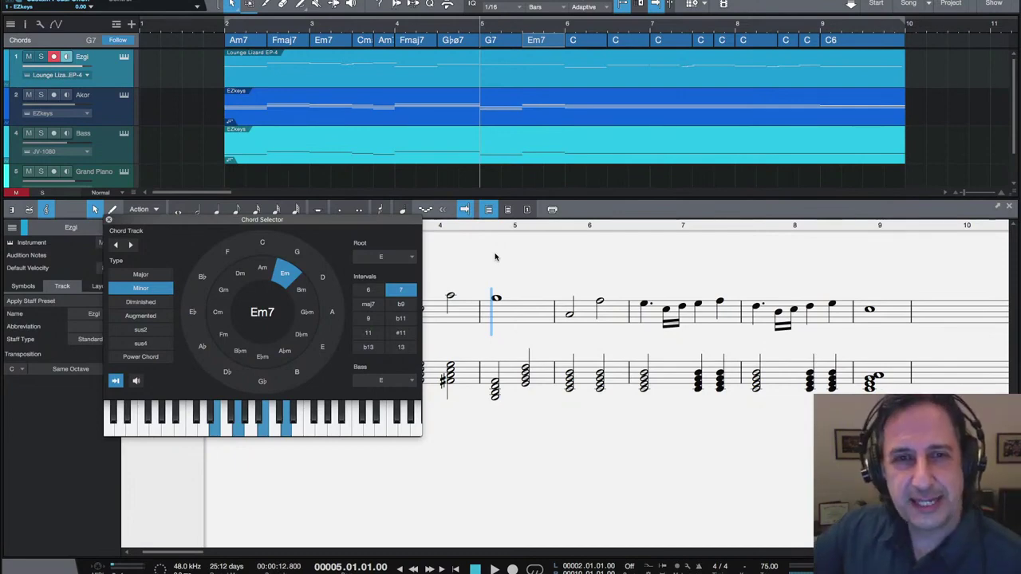
{"action": "key", "text": "space"}
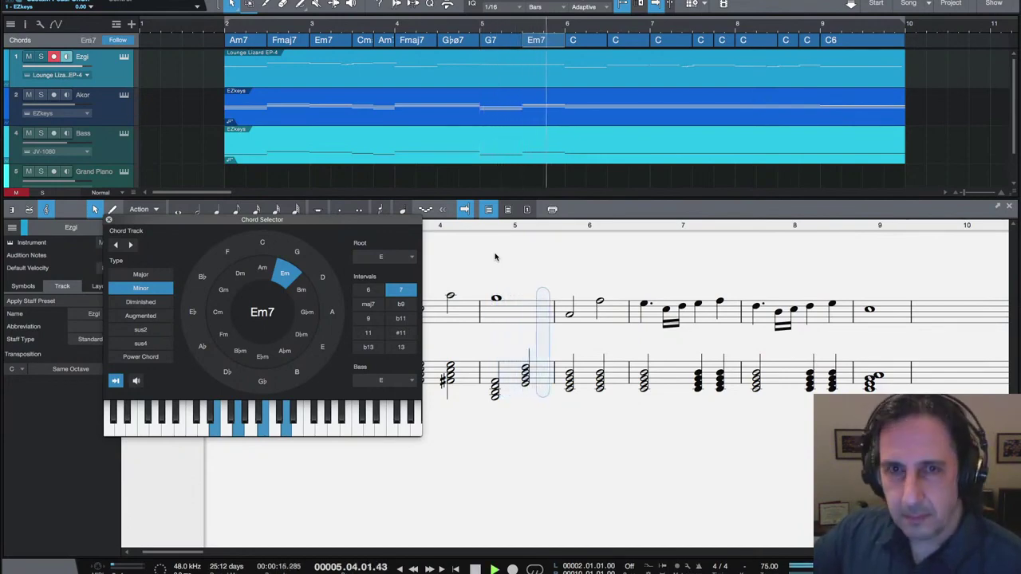
{"action": "key", "text": "space"}
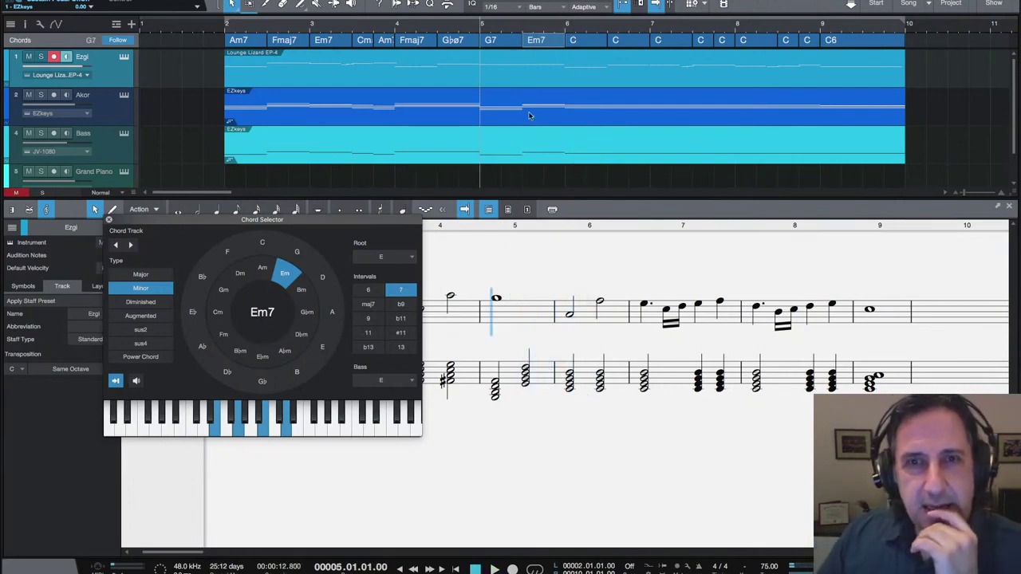
Step: Play from bar 6, change the bar's first chord to Fmaj7 and play the passage again
{"action": "left_click", "coordinate": [565, 29]}
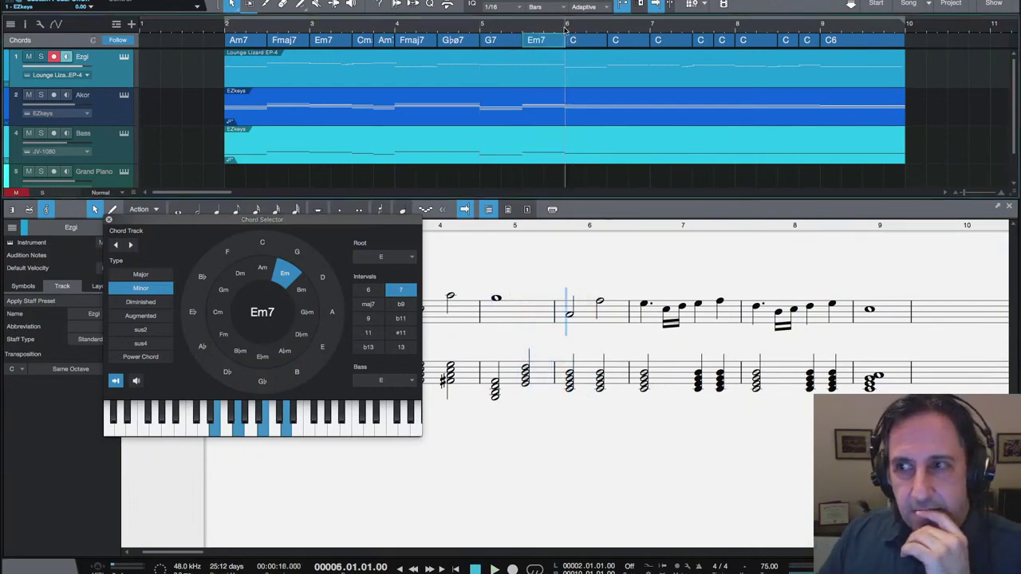
{"action": "key", "text": "space"}
{"action": "key", "text": "space"}
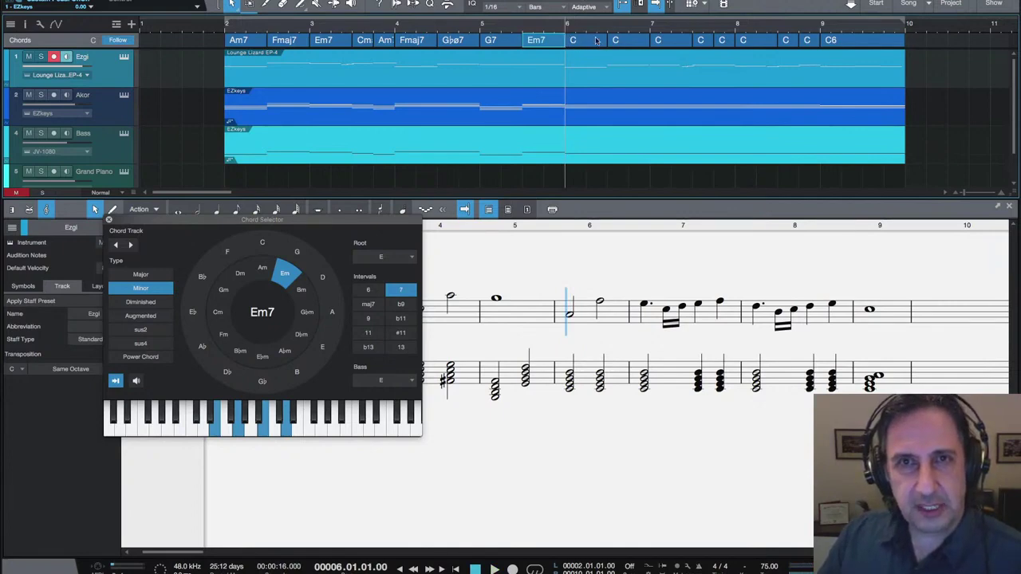
{"action": "left_click", "coordinate": [596, 40]}
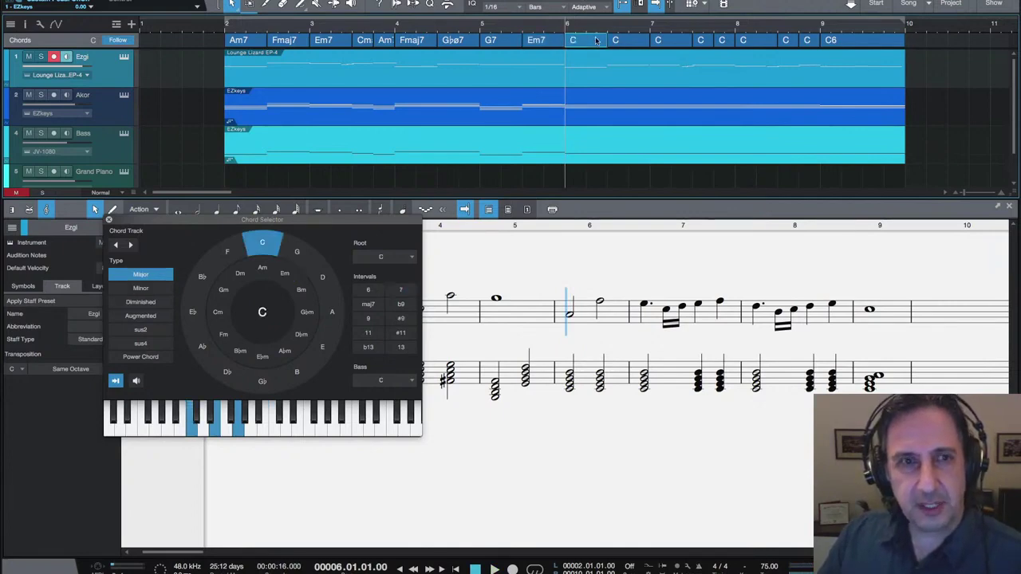
{"action": "left_click", "coordinate": [229, 252]}
{"action": "left_click", "coordinate": [366, 307]}
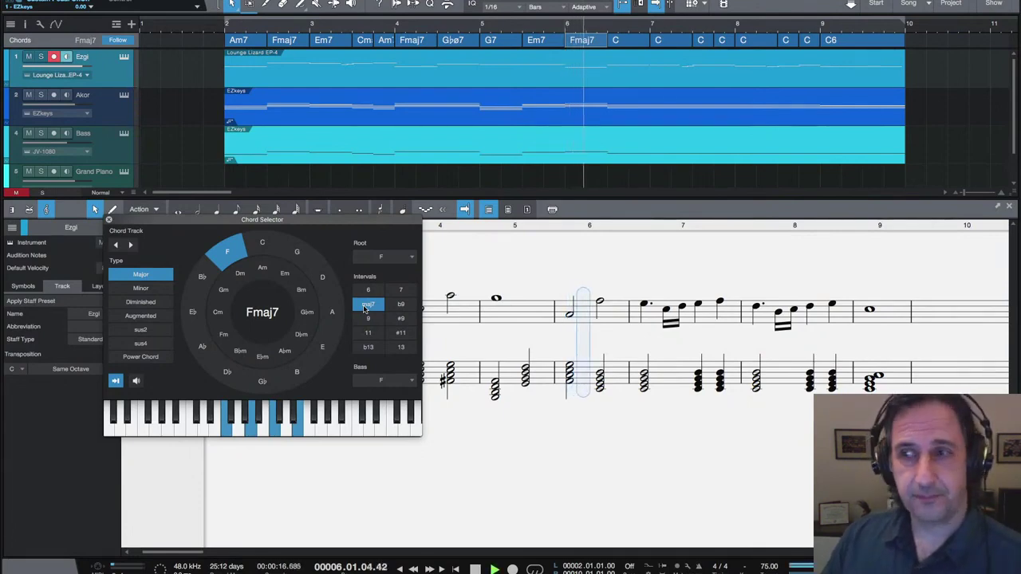
{"action": "key", "text": "space"}
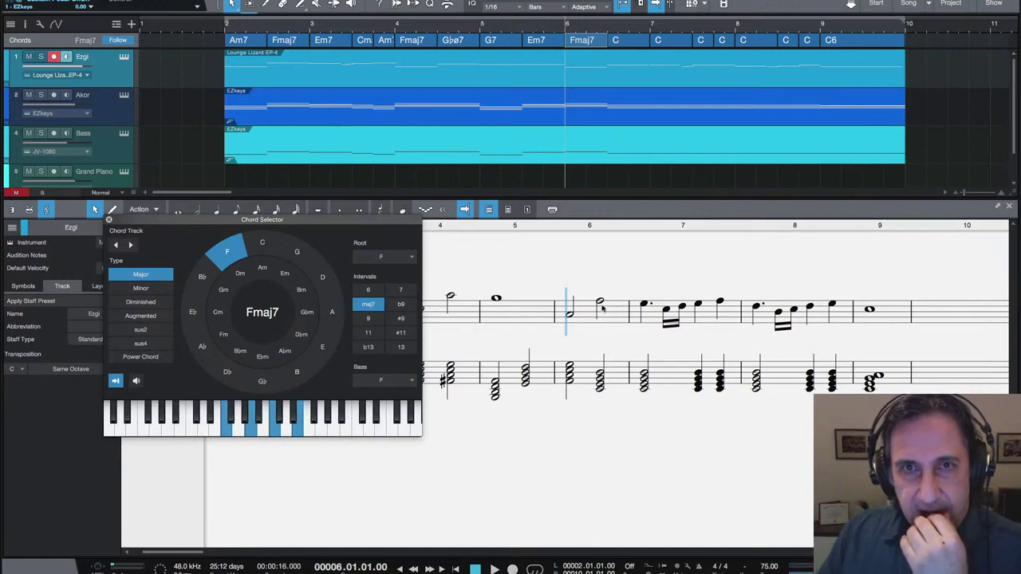
Step: Change the second chord of bar 6 to Dm7 and play the passage twice from the start of that bar
{"action": "left_click", "coordinate": [618, 41]}
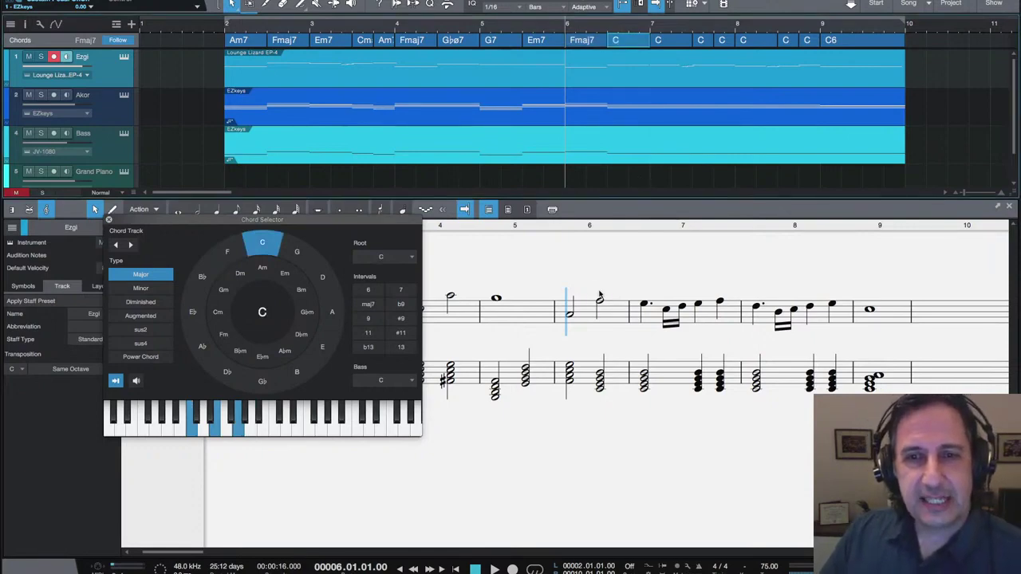
{"action": "left_click", "coordinate": [240, 276]}
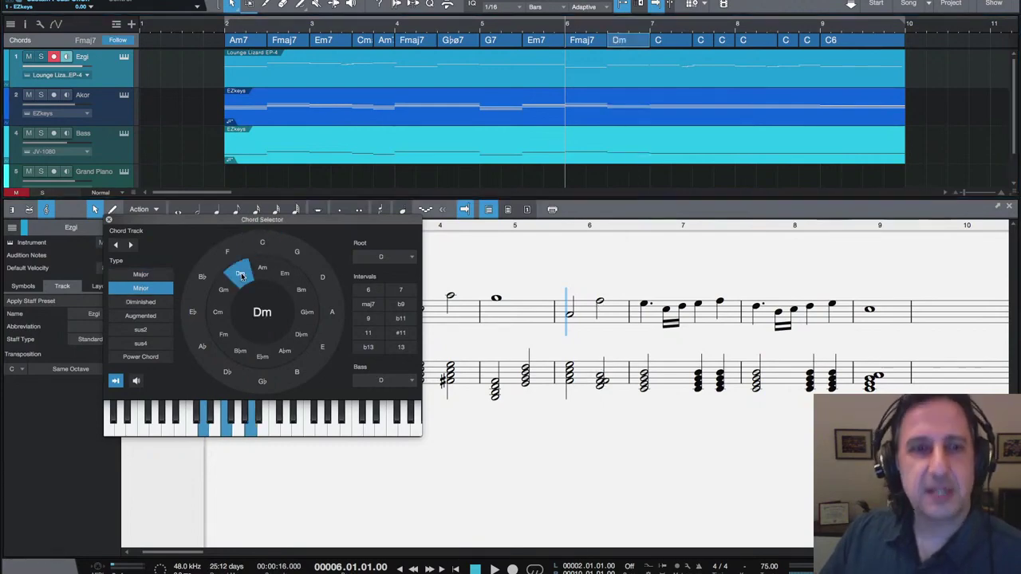
{"action": "left_click", "coordinate": [398, 289]}
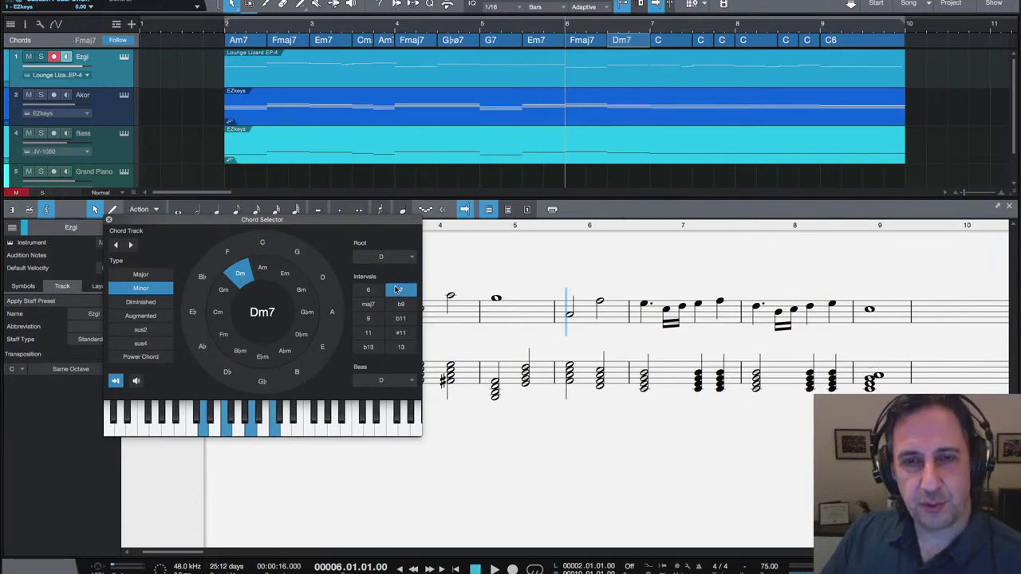
{"action": "key", "text": "space"}
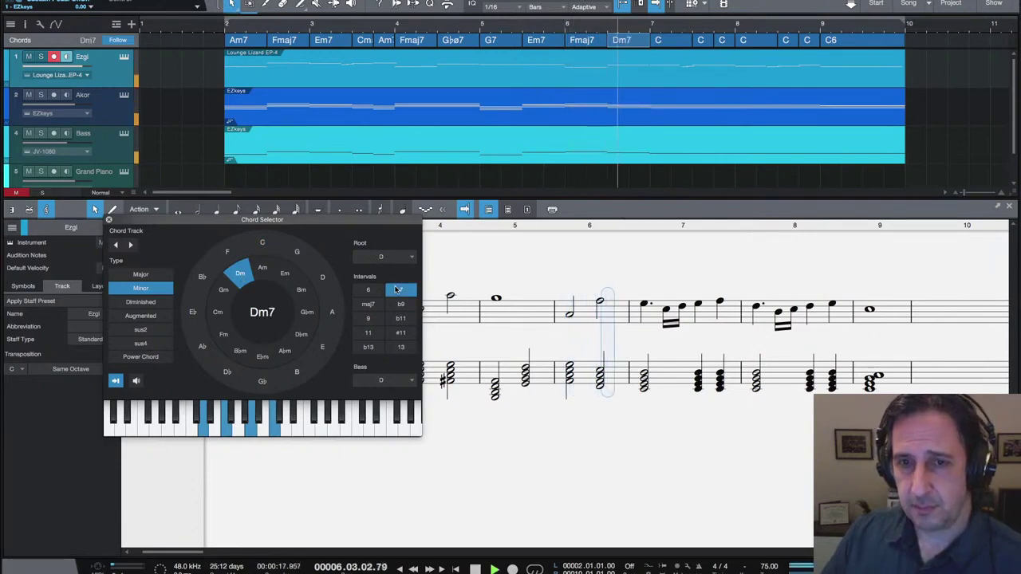
{"action": "key", "text": "space"}
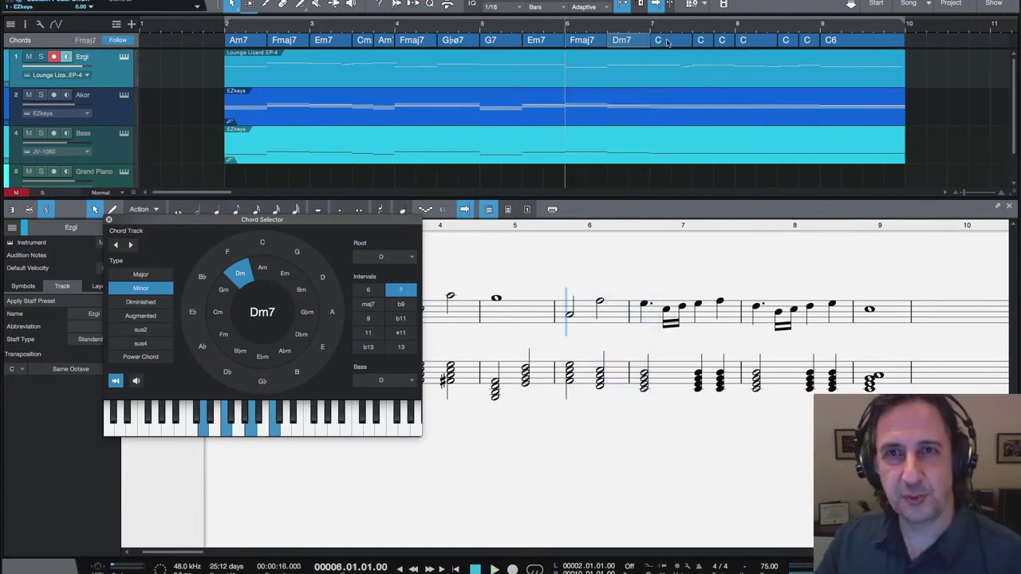
{"action": "key", "text": "space"}
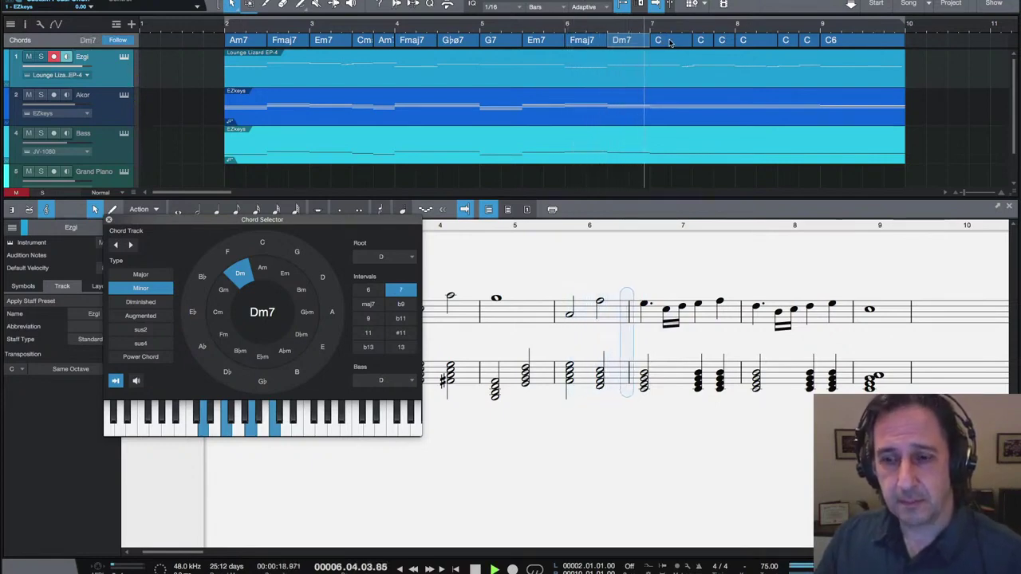
{"action": "key", "text": "space"}
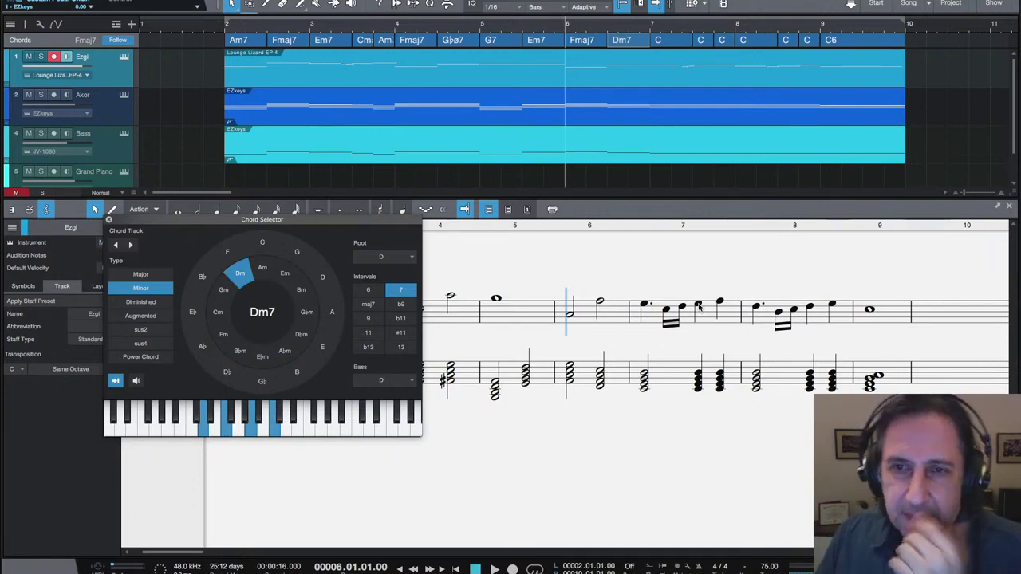
Step: Change the chord on beat 3 of bar 7 to Am7 and play the passage from bar 6
{"action": "left_click", "coordinate": [700, 42]}
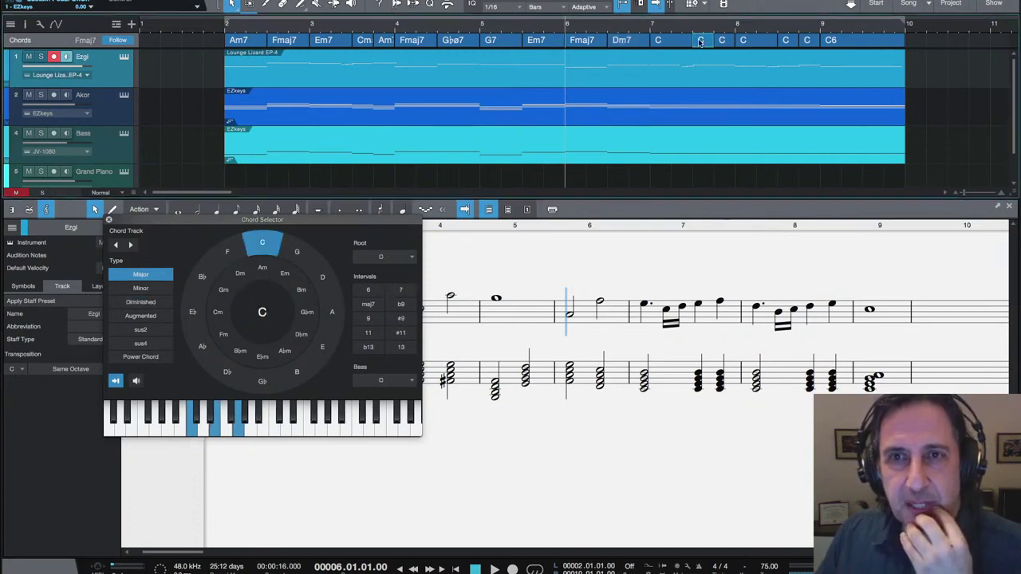
{"action": "left_click", "coordinate": [263, 269]}
{"action": "left_click", "coordinate": [400, 290]}
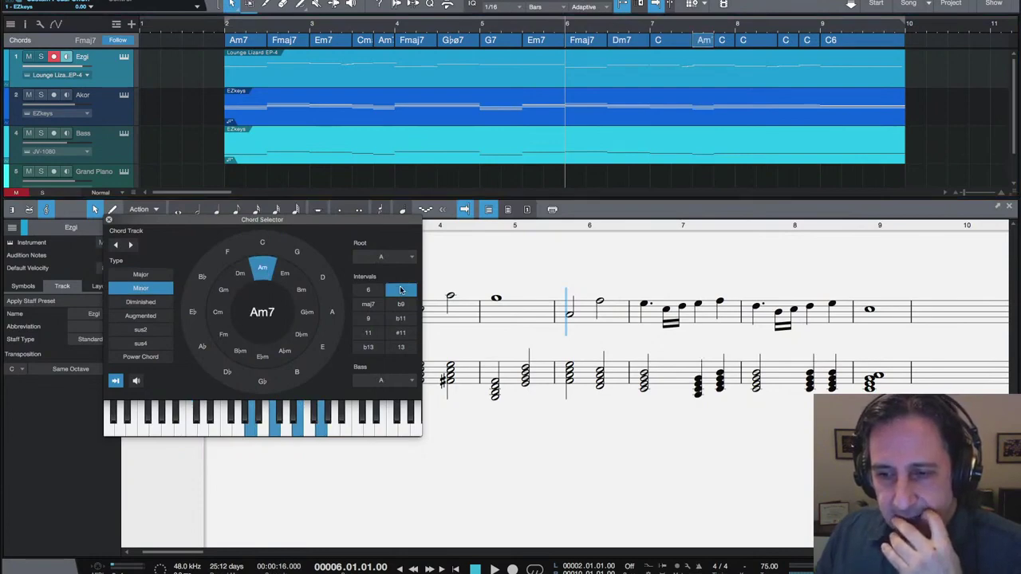
{"action": "key", "text": "space"}
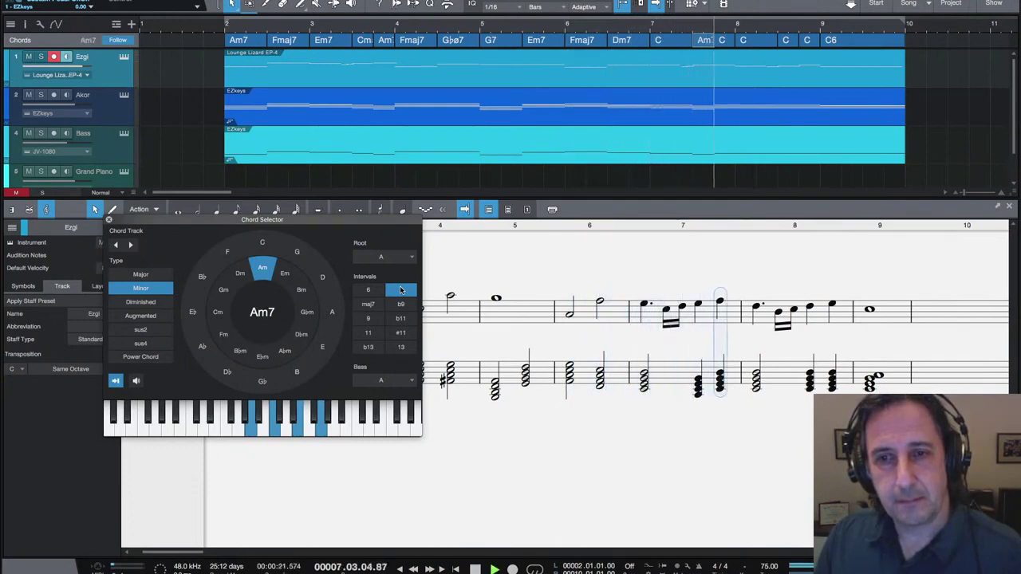
{"action": "key", "text": "space"}
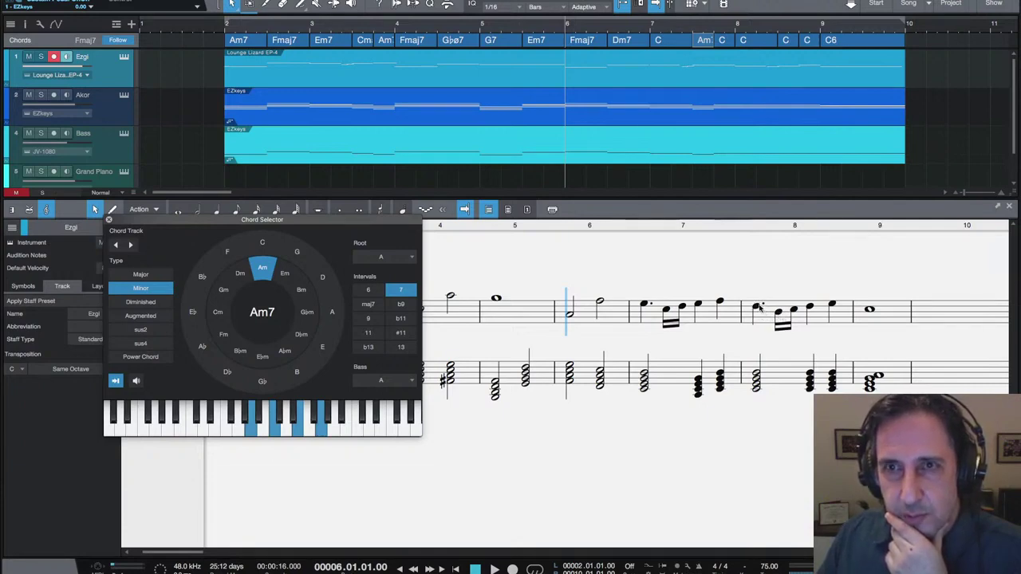
Step: Change the first chord of bar 8 to G7
{"action": "left_click", "coordinate": [746, 40]}
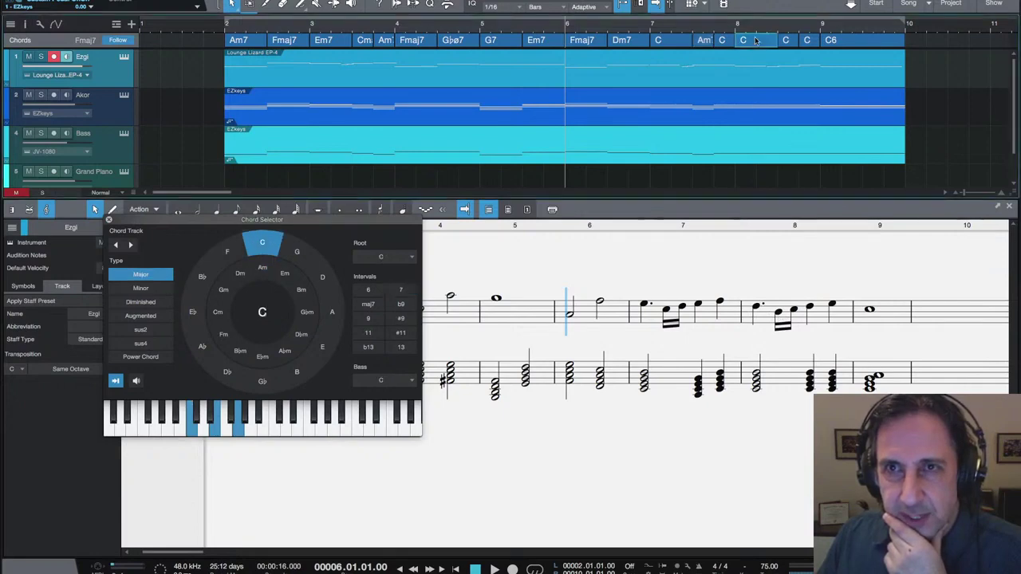
{"action": "left_click", "coordinate": [301, 253]}
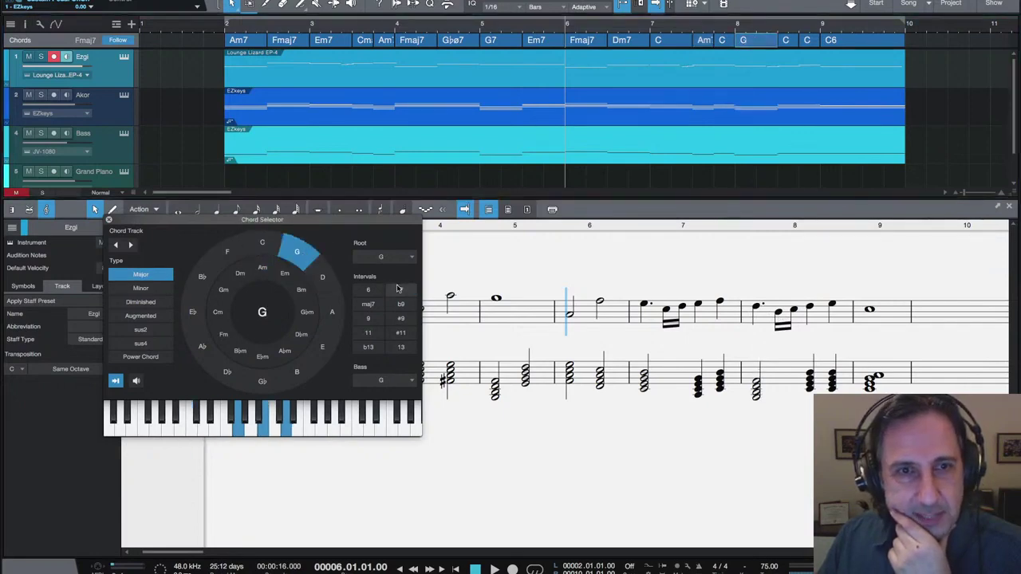
{"action": "left_click", "coordinate": [399, 289]}
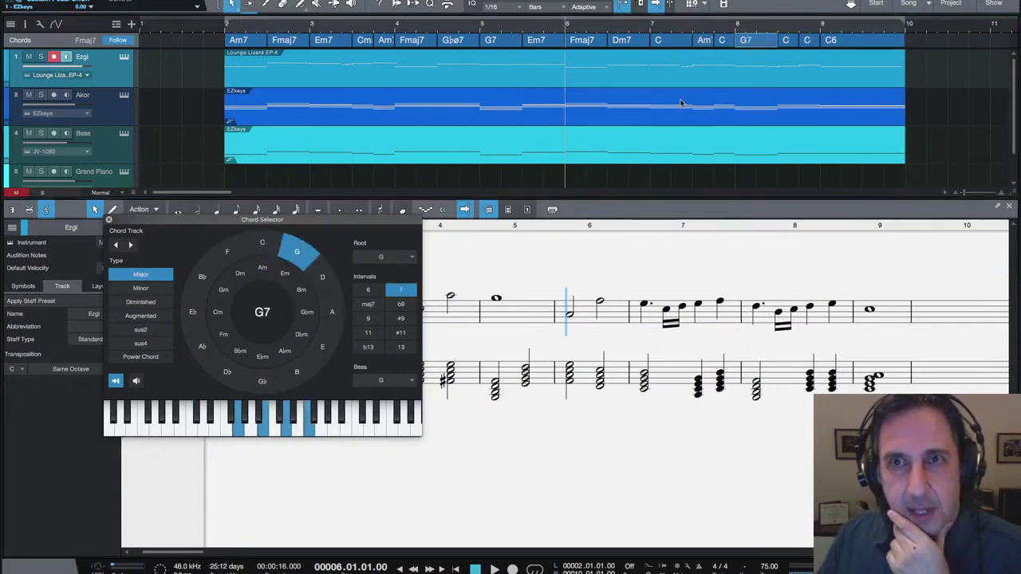
Step: Change the chord on beat 4 of bar 7 to the half-diminished A♭ø7
{"action": "left_click", "coordinate": [696, 28]}
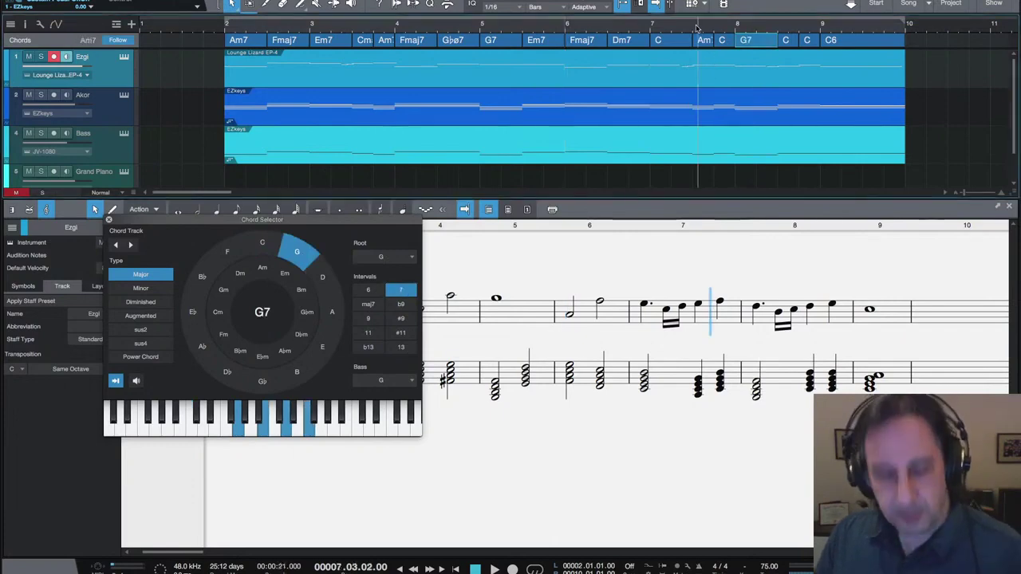
{"action": "scroll", "coordinate": [696, 29], "scroll_direction": "up", "scroll_amount": 3}
{"action": "scroll", "coordinate": [700, 188], "scroll_direction": "right", "scroll_amount": 2}
{"action": "scroll", "coordinate": [700, 189], "scroll_direction": "right", "scroll_amount": 1}
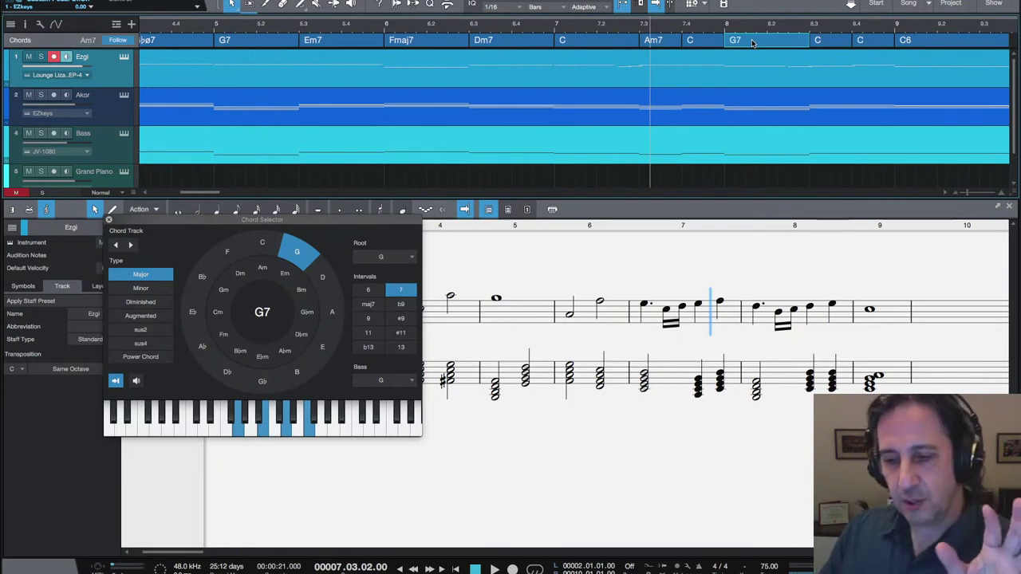
{"action": "left_click", "coordinate": [704, 44]}
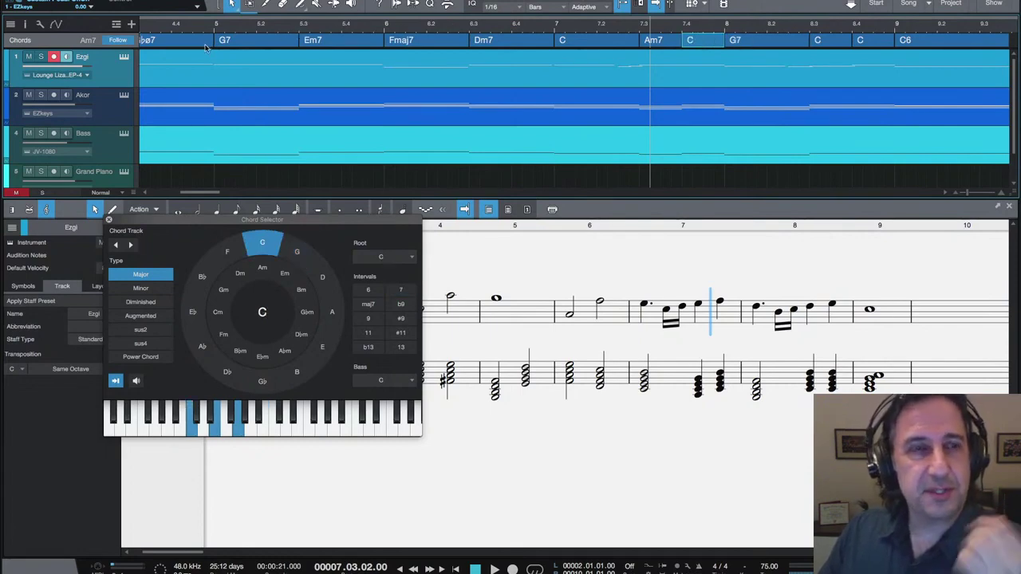
{"action": "scroll", "coordinate": [270, 71], "scroll_direction": "left", "scroll_amount": 1}
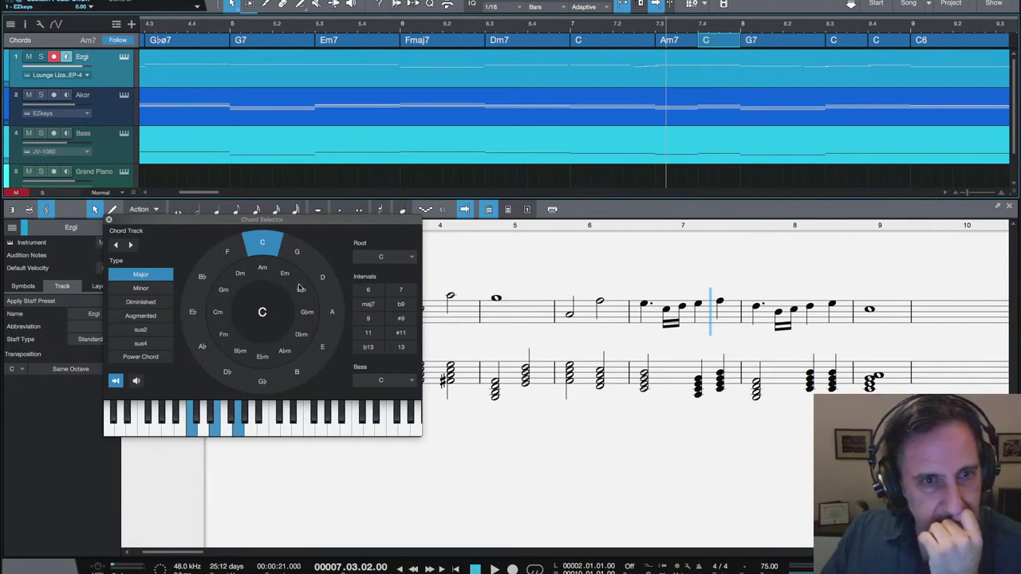
{"action": "left_click", "coordinate": [286, 354]}
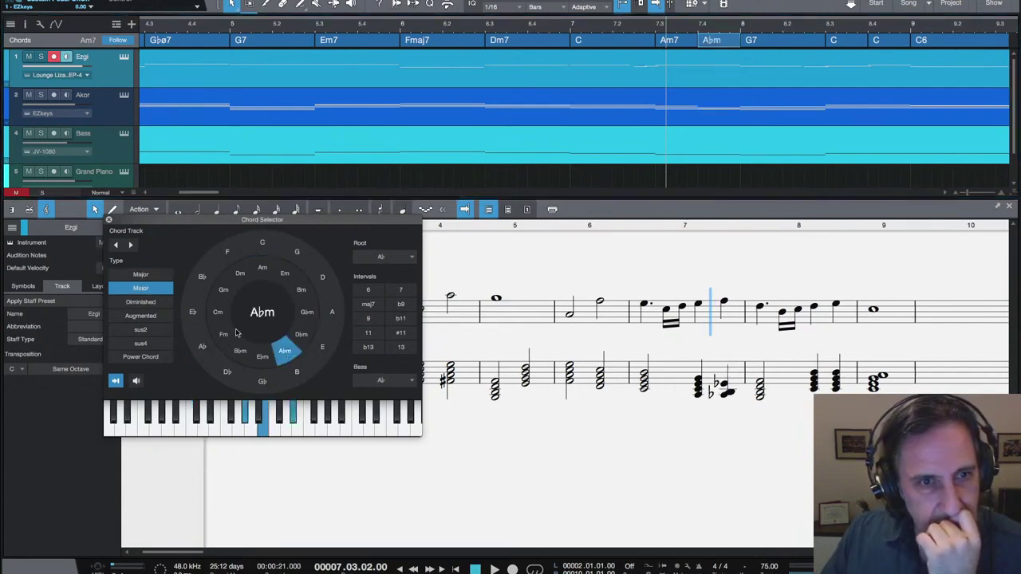
{"action": "left_click", "coordinate": [141, 302]}
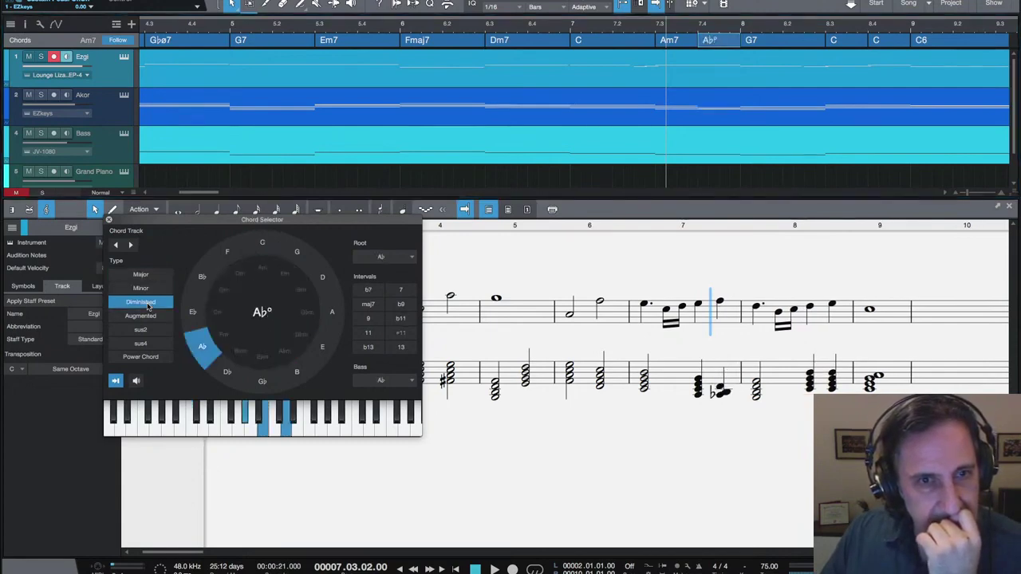
{"action": "left_click", "coordinate": [400, 289]}
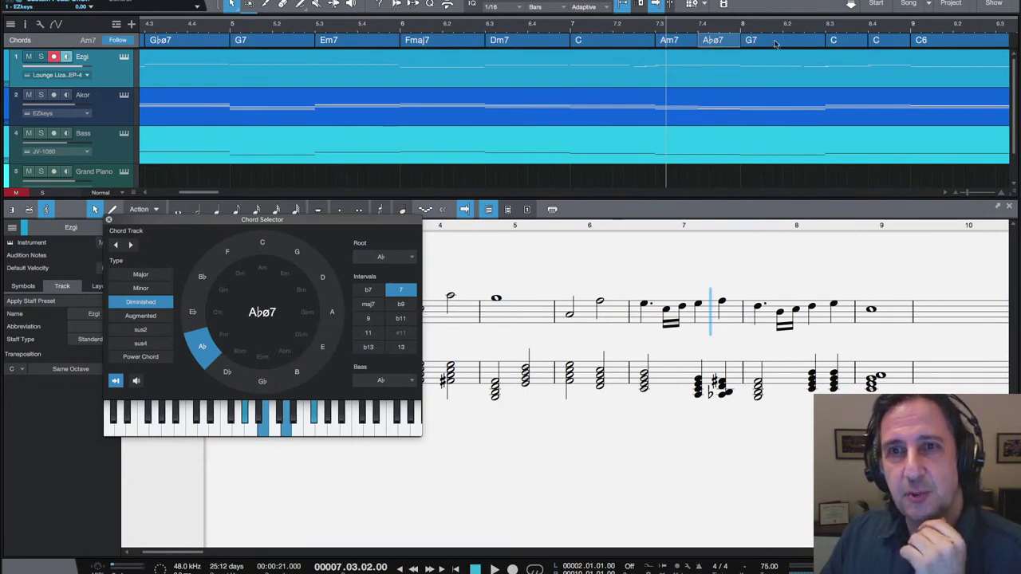
Step: Play the passage twice from bar 7 to hear the new chords leading into bar 8
{"action": "left_click", "coordinate": [570, 28]}
{"action": "key", "text": "space"}
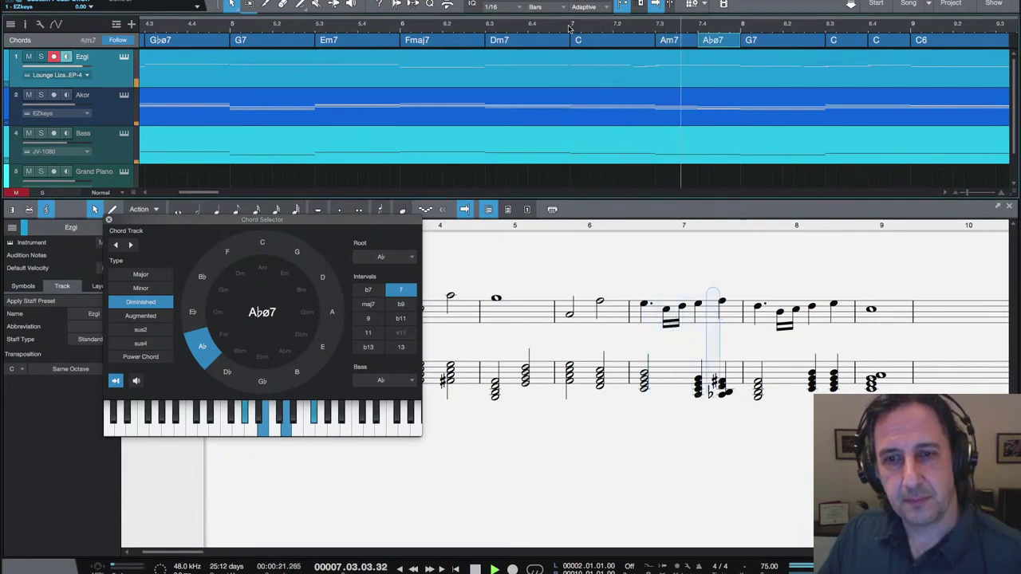
{"action": "key", "text": "space"}
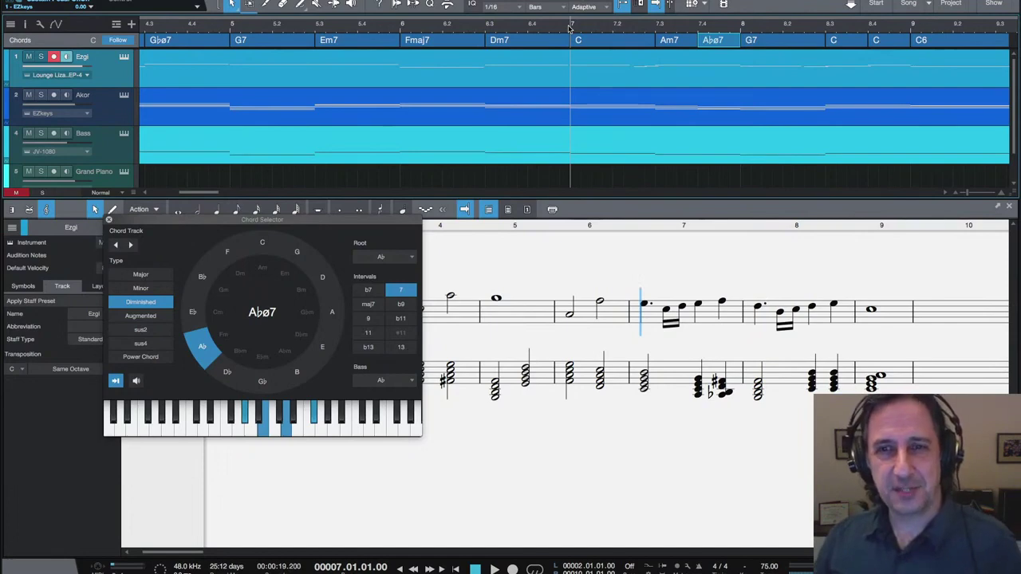
{"action": "key", "text": "space"}
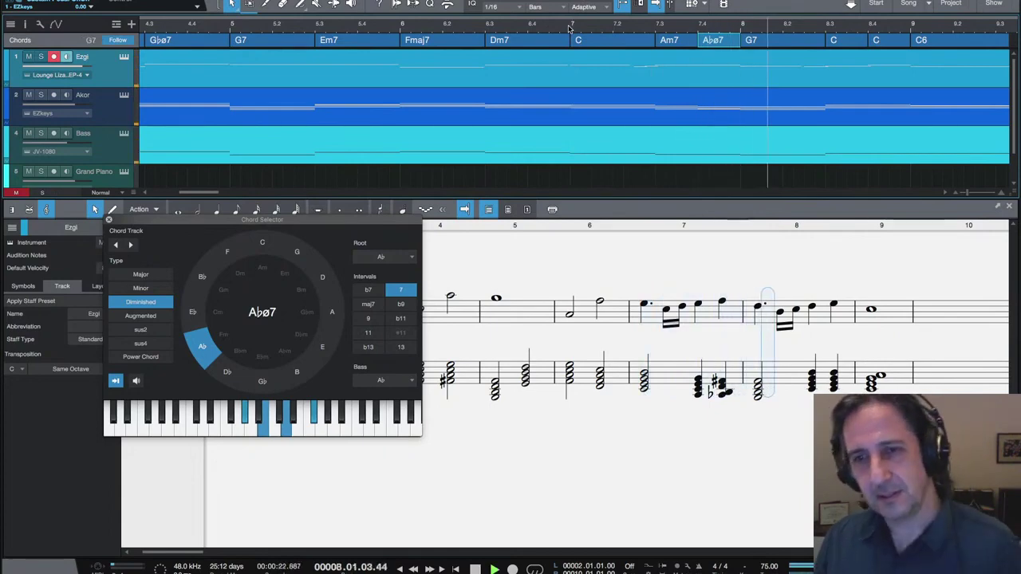
{"action": "key", "text": "space"}
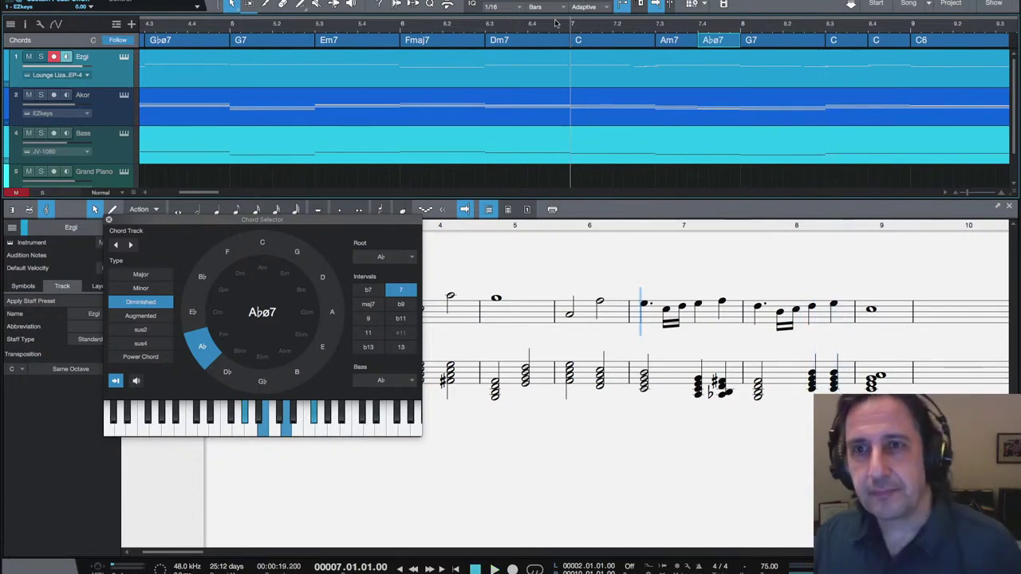
Step: Change the chord on beat 3 of bar 8 to Dm7
{"action": "scroll", "coordinate": [772, 177], "scroll_direction": "right", "scroll_amount": 3}
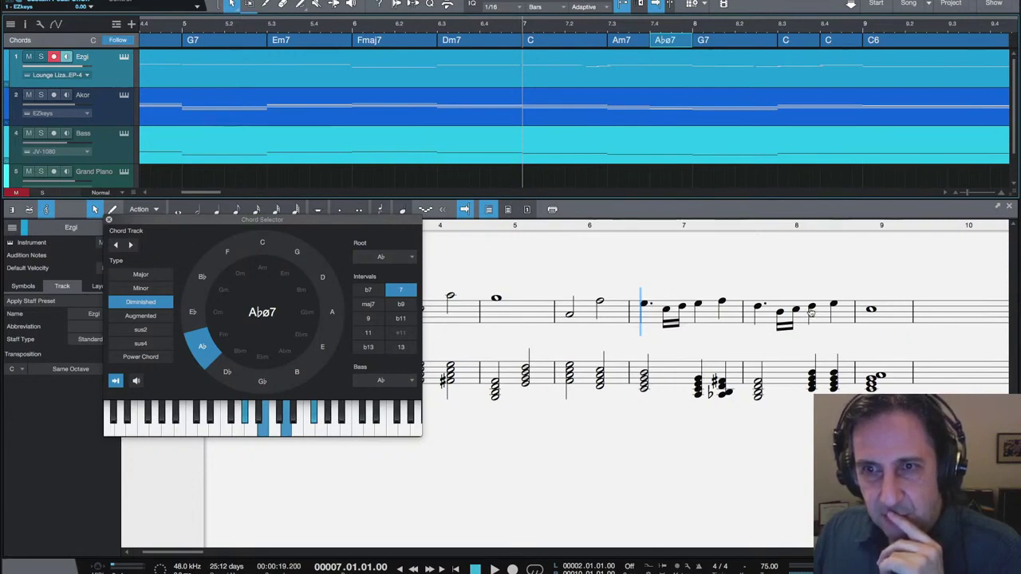
{"action": "left_click", "coordinate": [796, 44]}
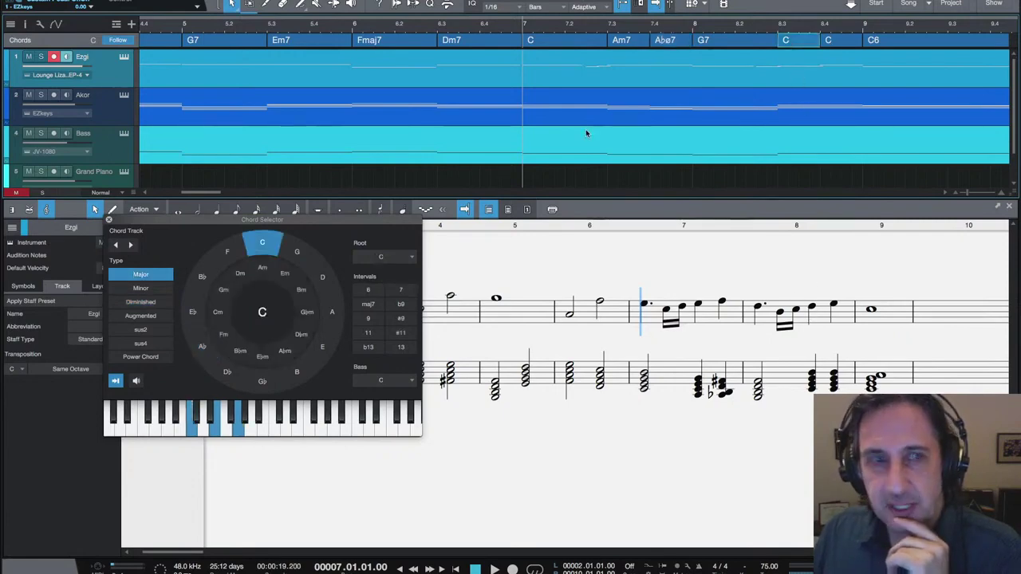
{"action": "left_click", "coordinate": [243, 272]}
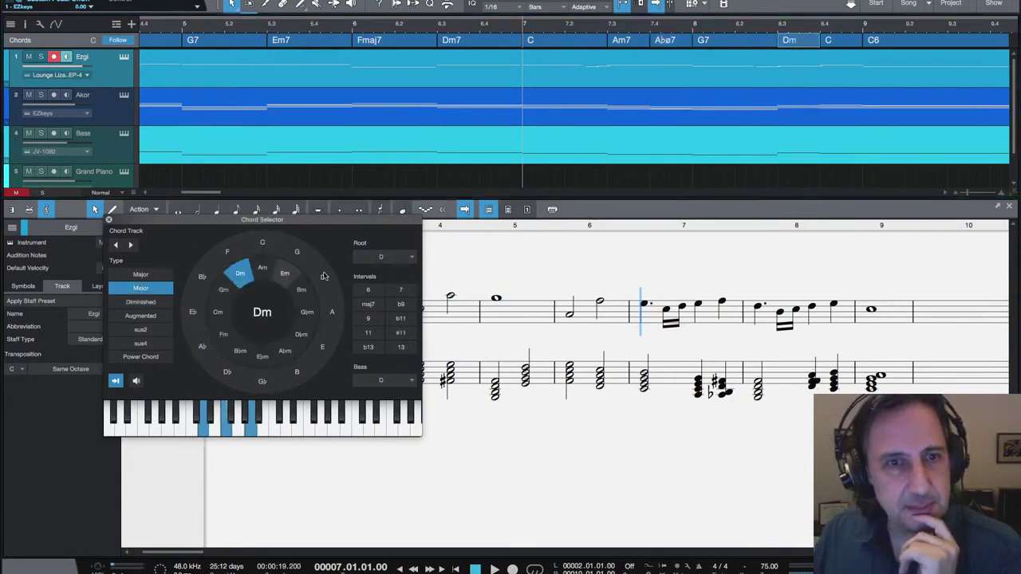
{"action": "left_click", "coordinate": [402, 291]}
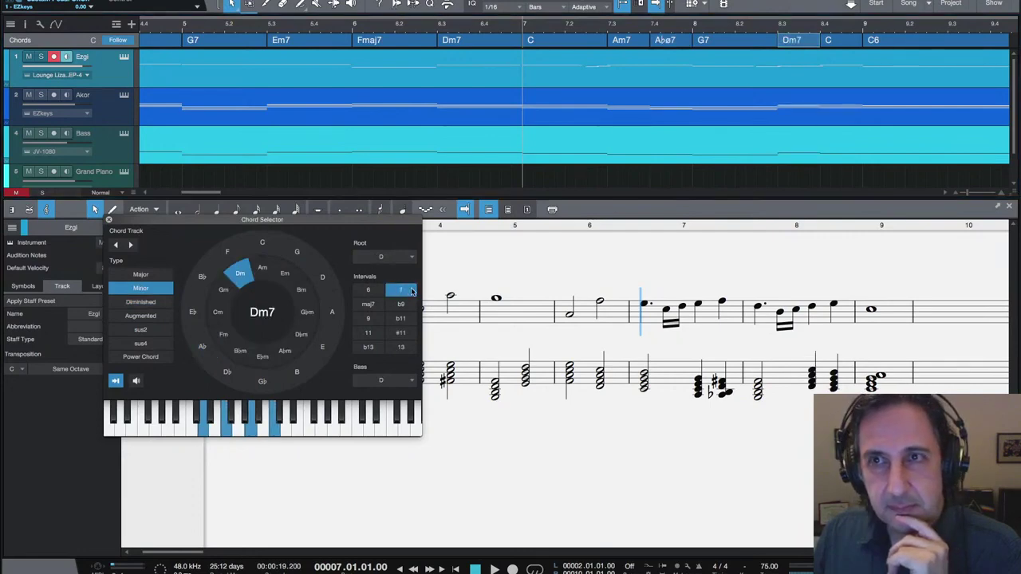
Step: Change the chord on beat 4 of bar 8 to the half-diminished D♭ø7 and play the passage from bar 7
{"action": "left_click", "coordinate": [835, 45]}
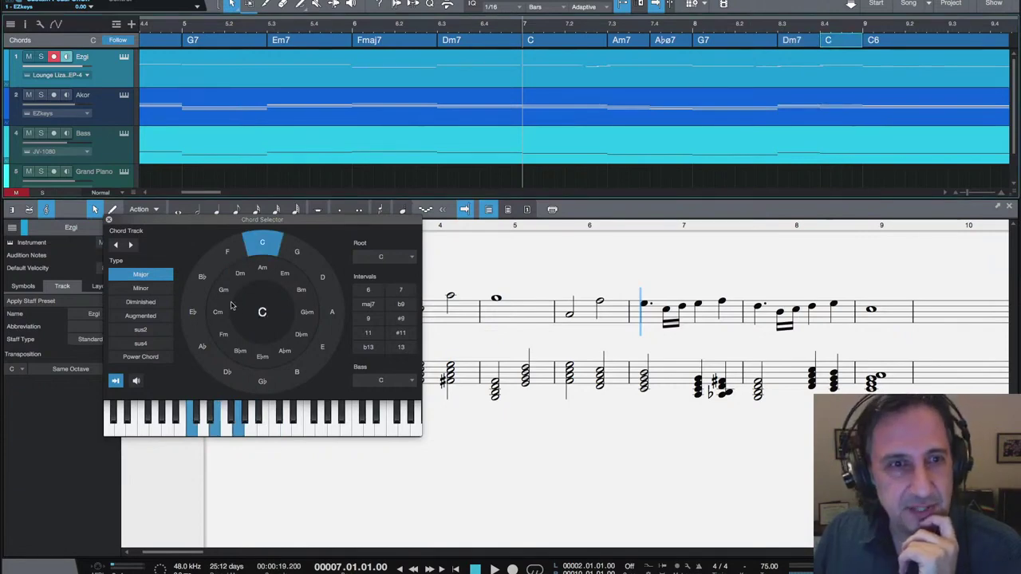
{"action": "left_click", "coordinate": [300, 337]}
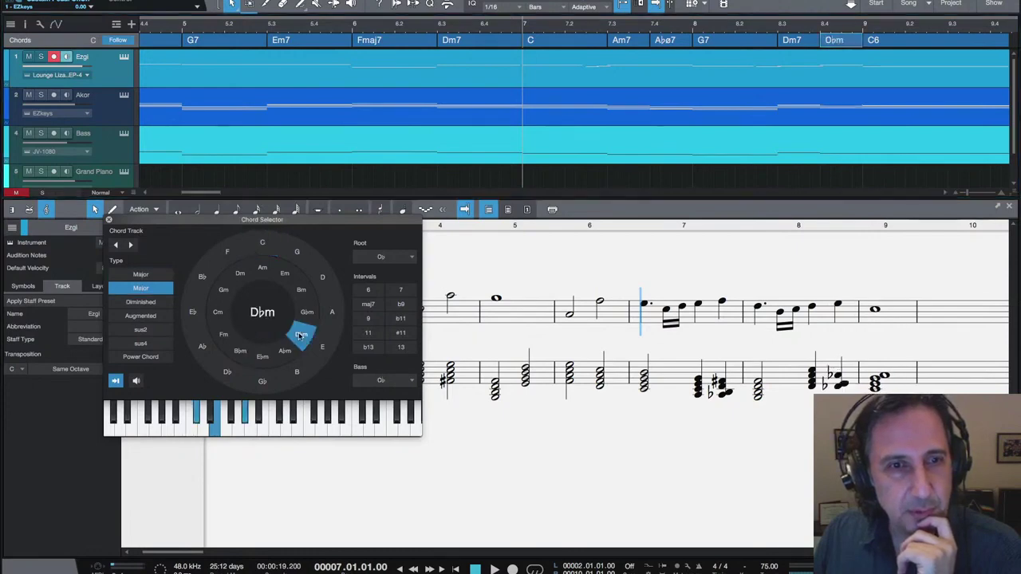
{"action": "left_click", "coordinate": [159, 307]}
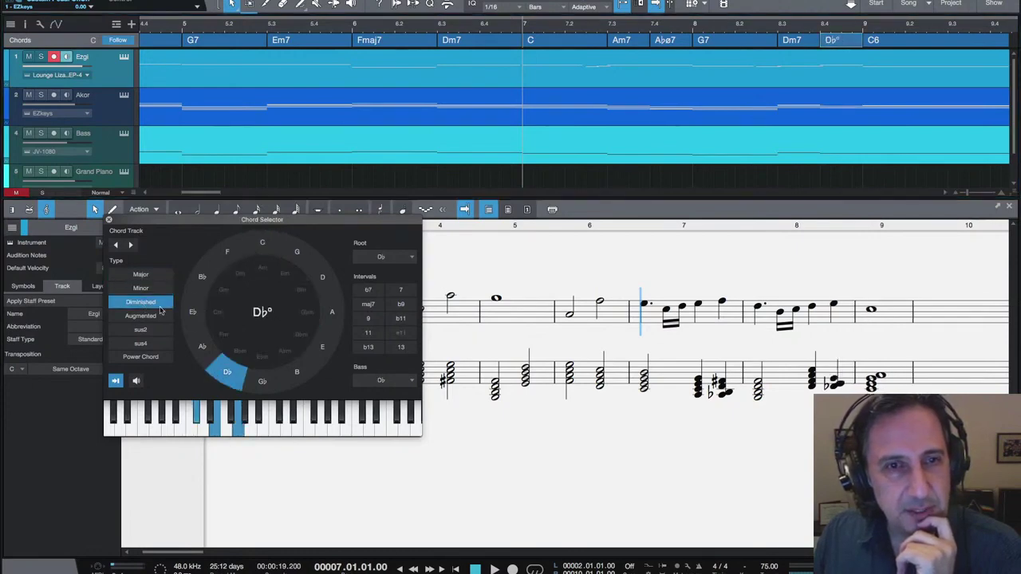
{"action": "left_click", "coordinate": [398, 291]}
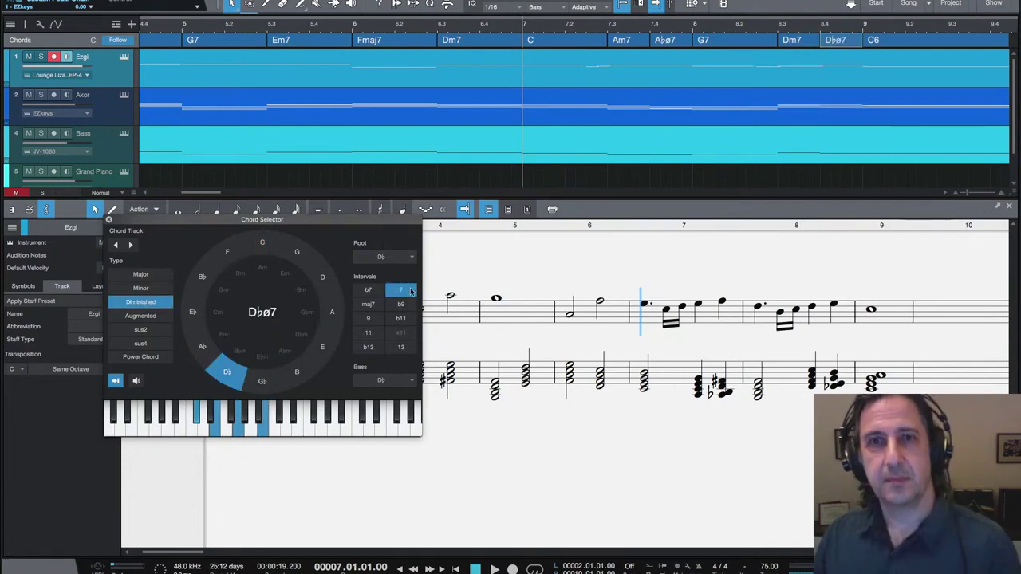
{"action": "key", "text": "space"}
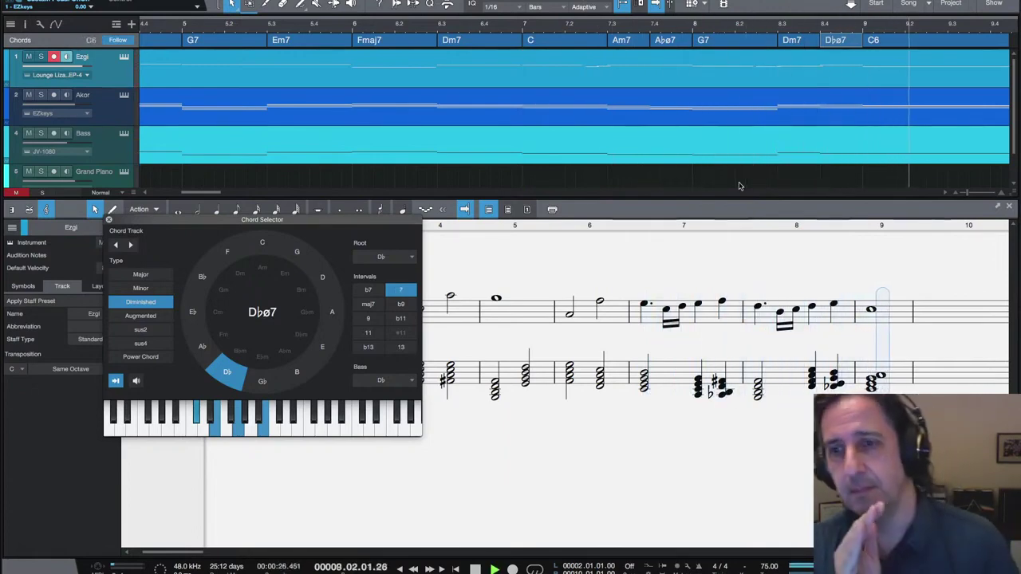
{"action": "key", "text": "space"}
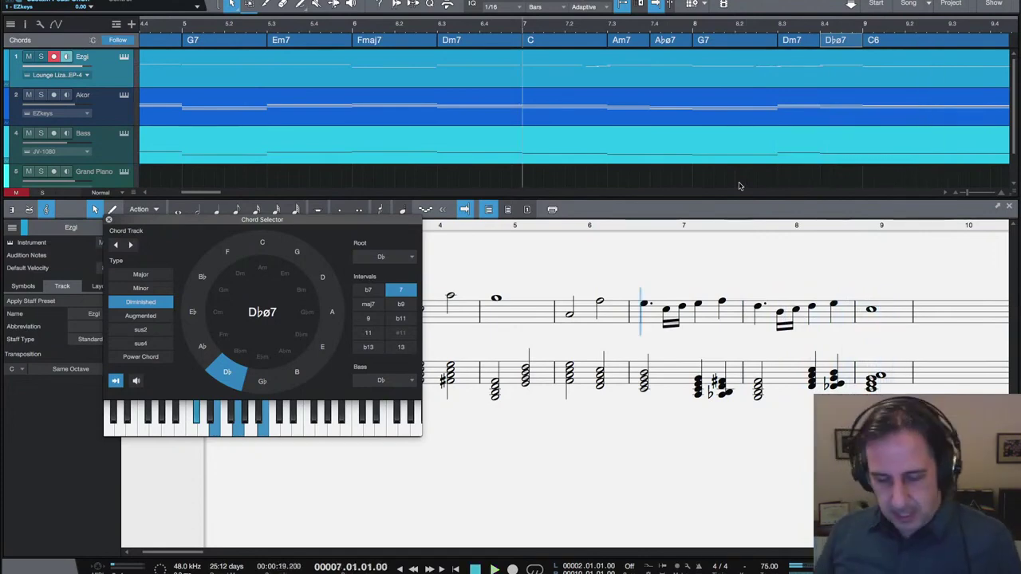
Step: Save the song and play the whole arrangement from its start at bar 2
{"action": "scroll", "coordinate": [738, 185], "scroll_direction": "left", "scroll_amount": 5}
{"action": "key", "text": "Home"}
{"action": "key", "text": "shift+f"}
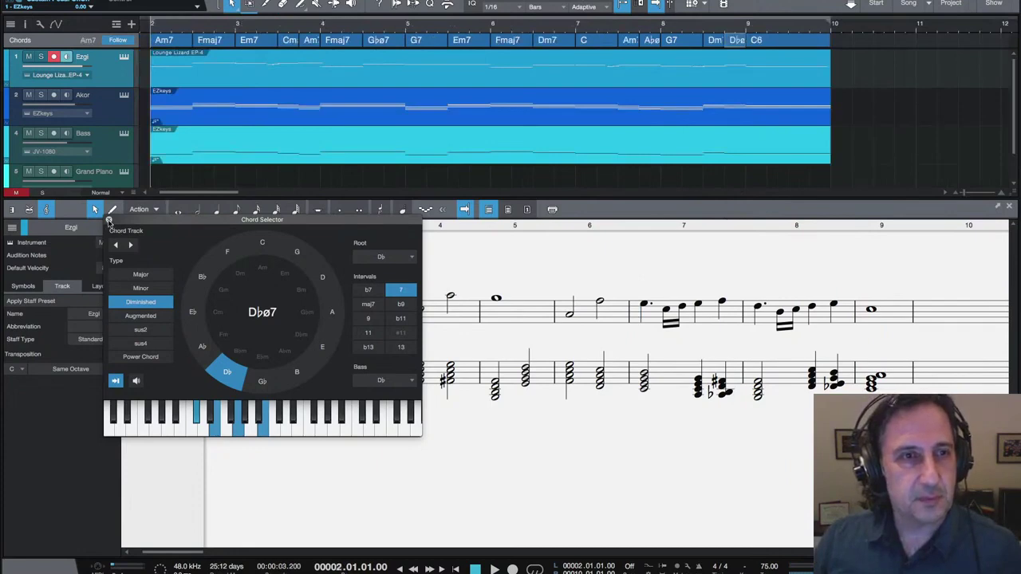
{"action": "left_click", "coordinate": [109, 220]}
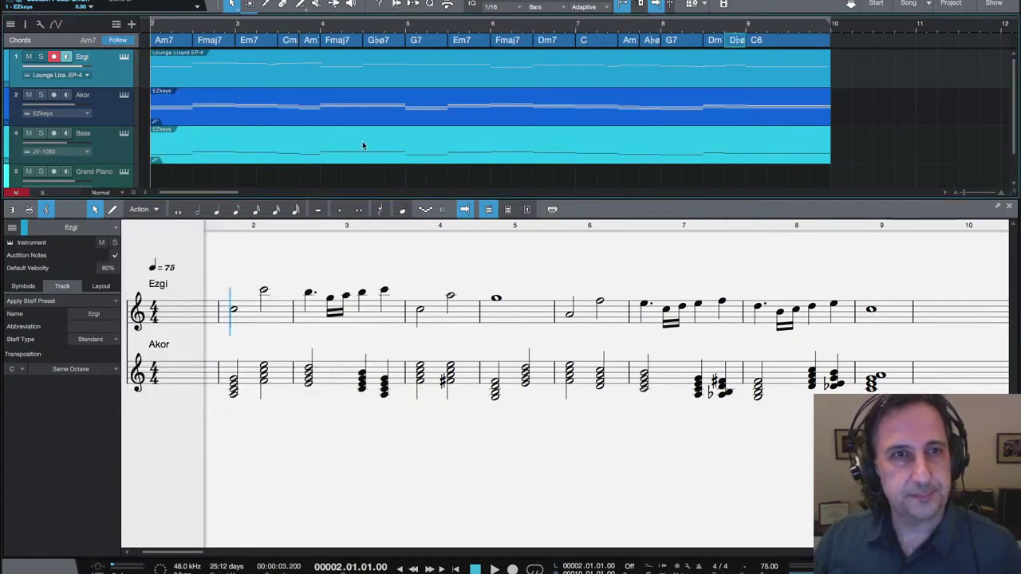
{"action": "scroll", "coordinate": [363, 145], "scroll_direction": "left", "scroll_amount": 2}
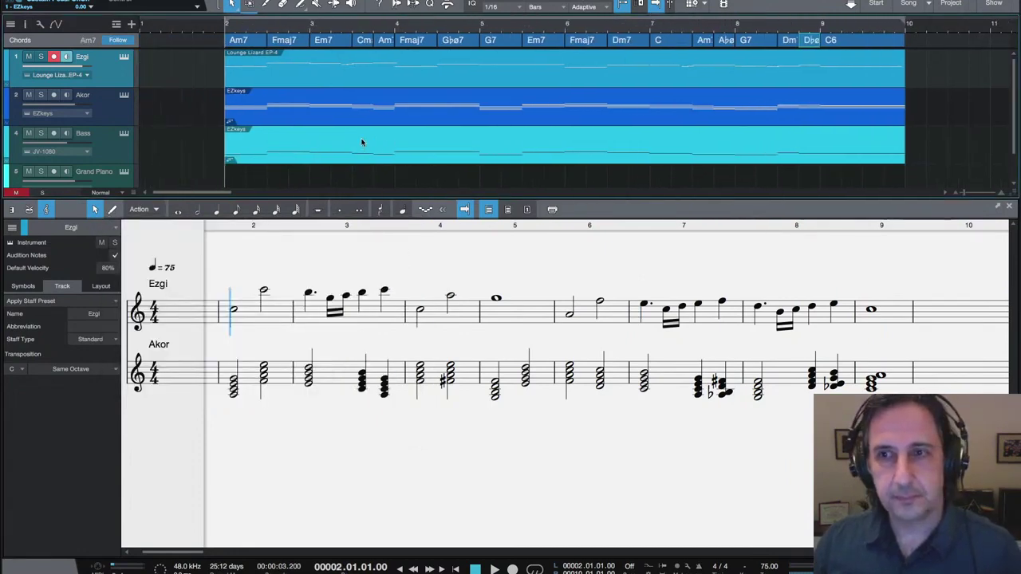
{"action": "key", "text": "ctrl+s"}
{"action": "key", "text": "space"}
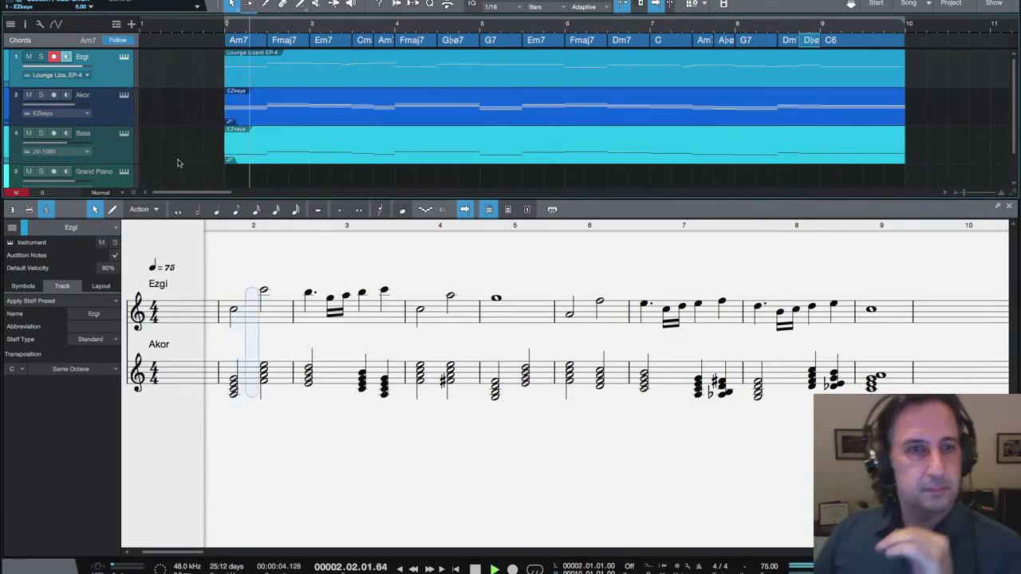
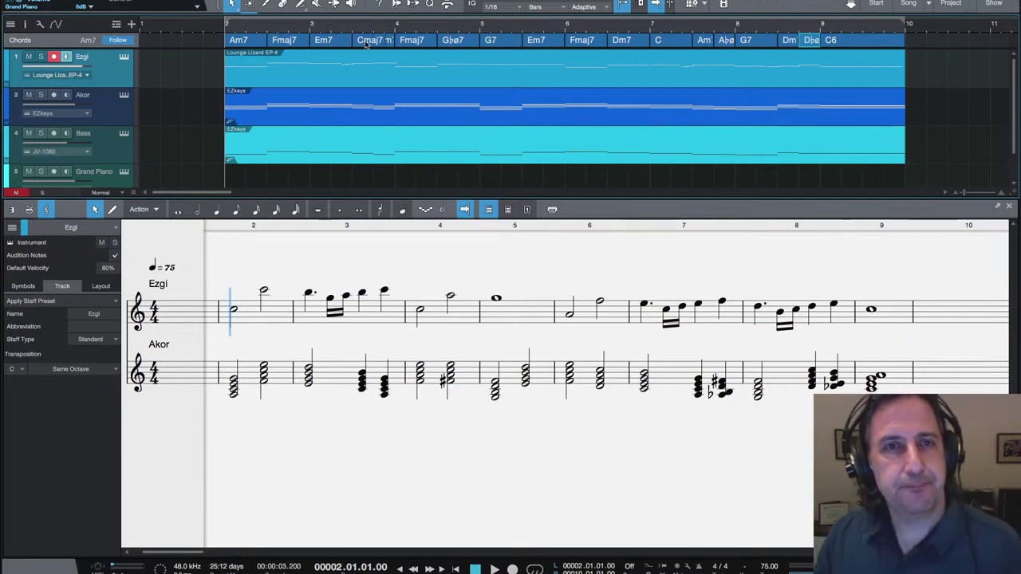
Step: Change the chord on beat 3 of bar 3 to Em7
{"action": "double_click", "coordinate": [365, 42]}
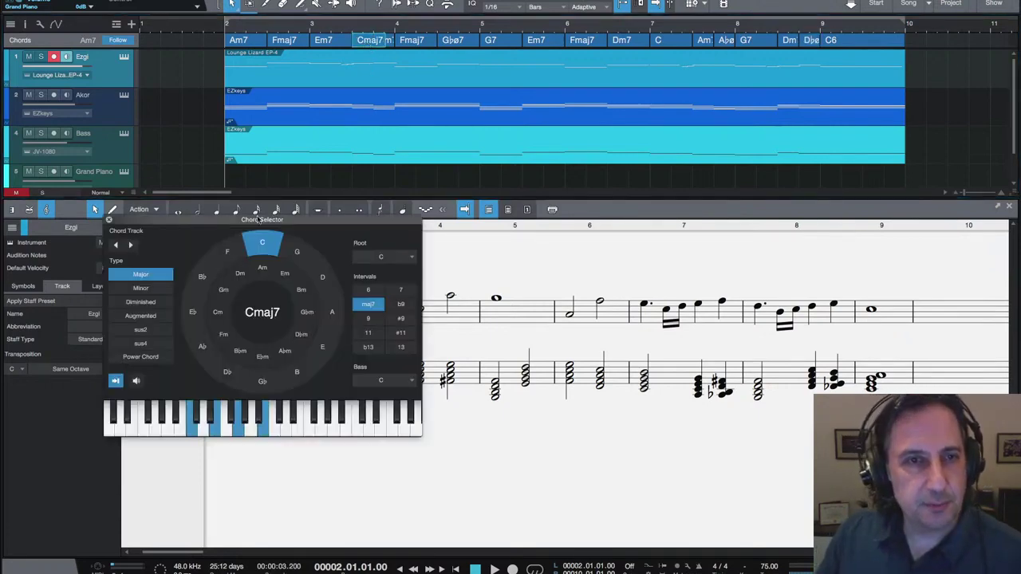
{"action": "left_click_drag", "start_coordinate": [259, 222], "coordinate": [693, 199]}
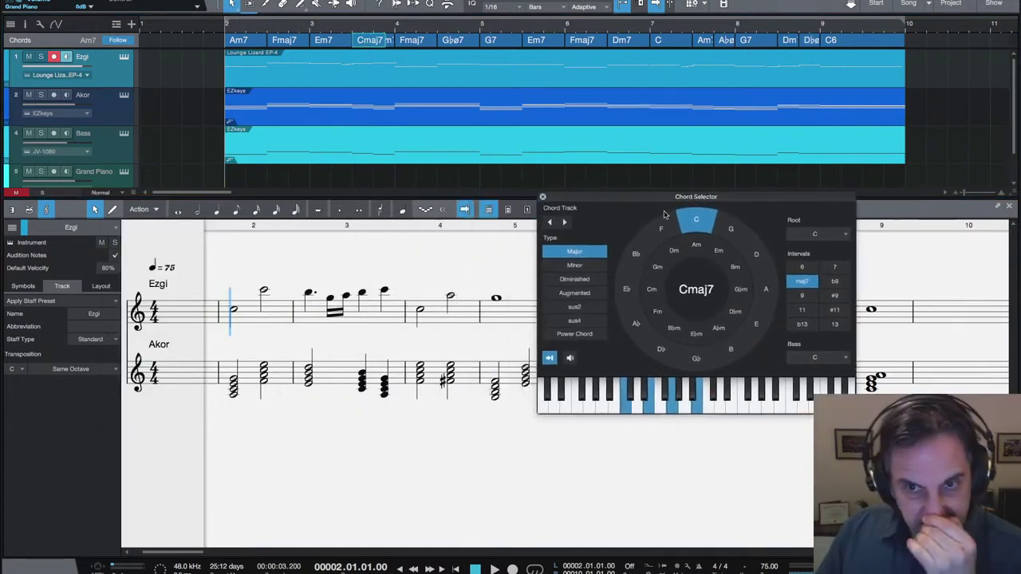
{"action": "left_click", "coordinate": [721, 254]}
{"action": "left_click", "coordinate": [835, 269]}
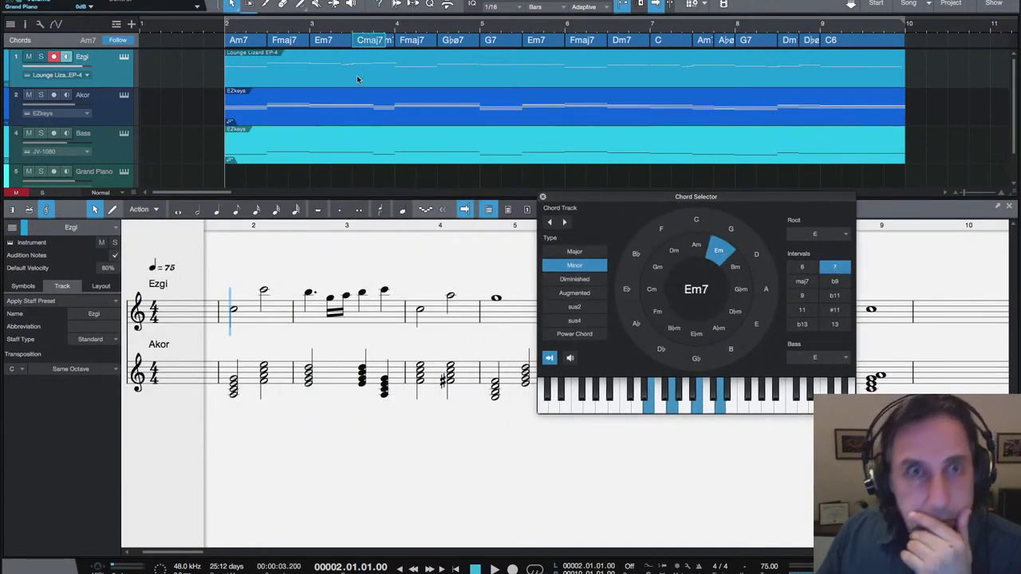
{"action": "left_click", "coordinate": [363, 26]}
{"action": "left_click", "coordinate": [370, 40]}
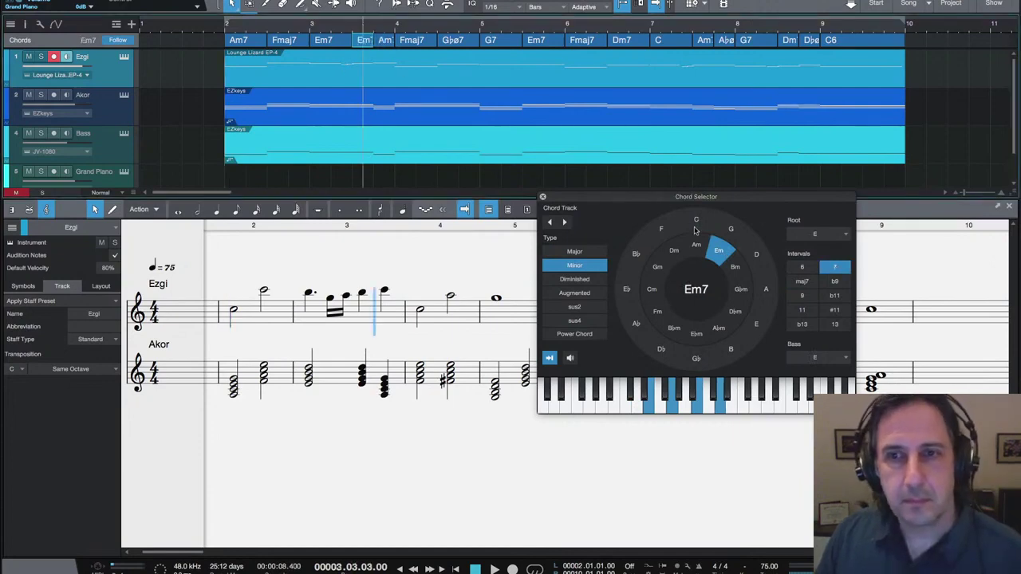
Step: Change the chord on beat 4 of bar 3 to a plain Em without the seventh
{"action": "left_click", "coordinate": [383, 40]}
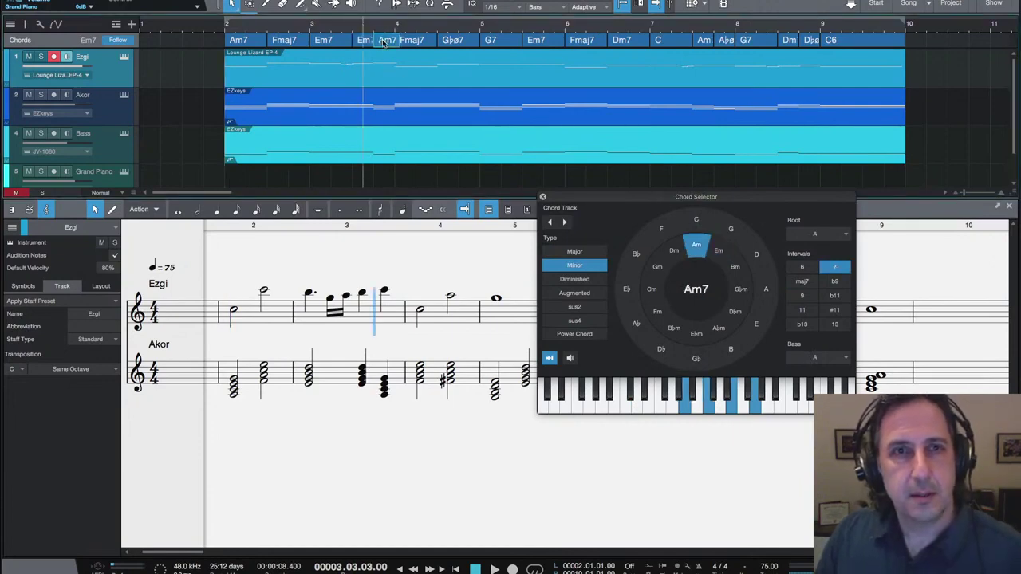
{"action": "left_click", "coordinate": [716, 252]}
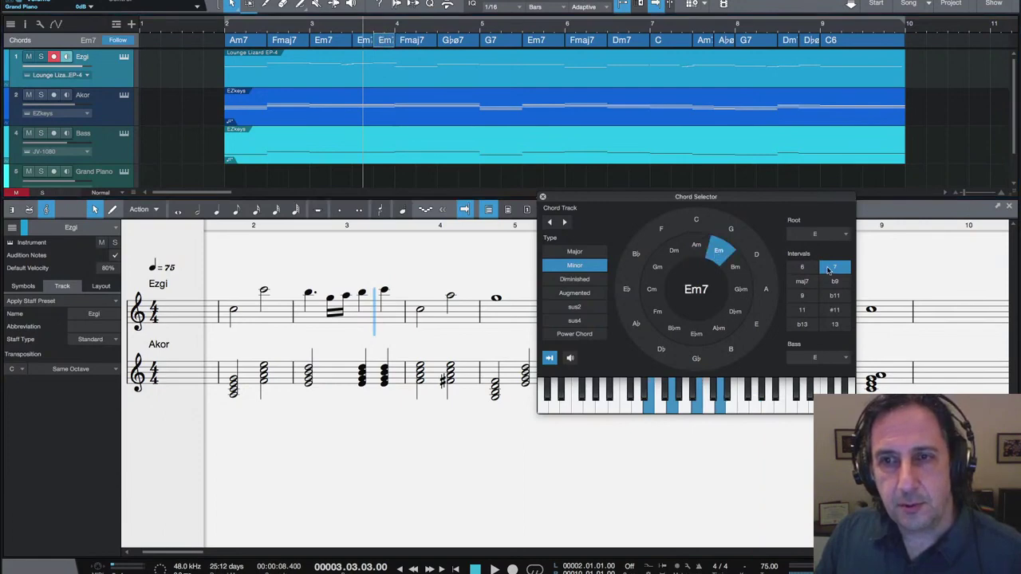
{"action": "left_click", "coordinate": [830, 268]}
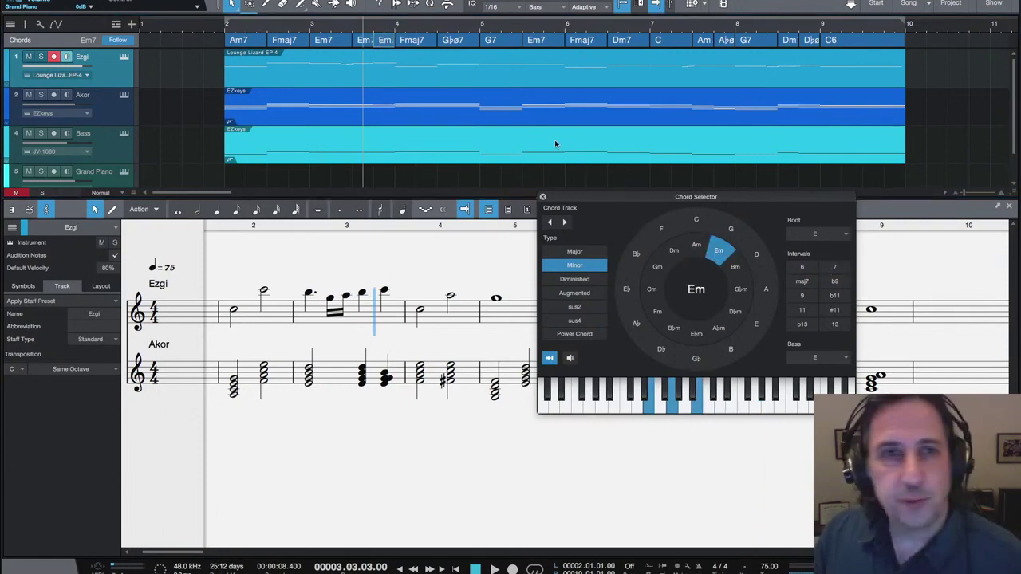
{"action": "left_click", "coordinate": [317, 41]}
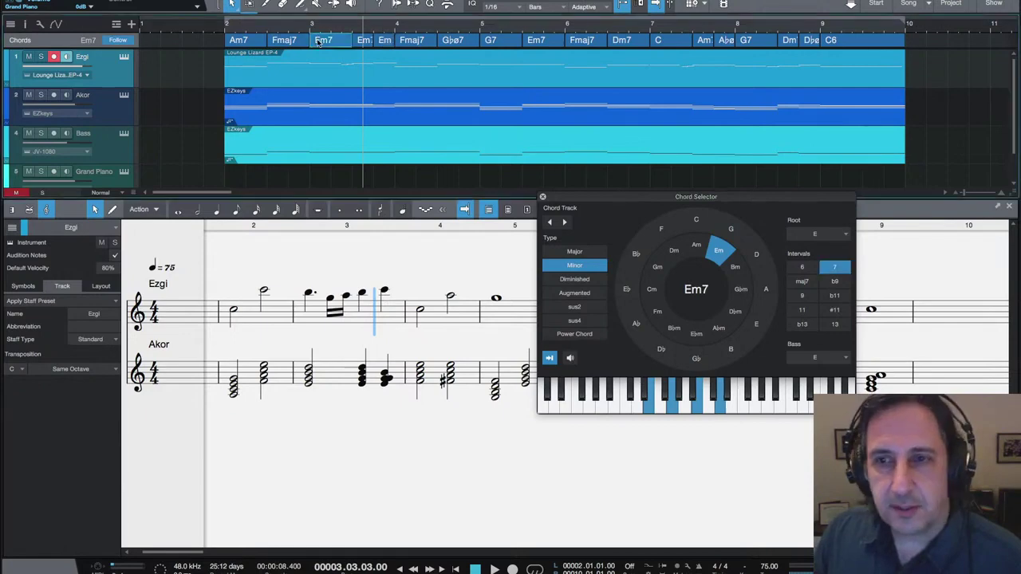
{"action": "left_click", "coordinate": [815, 234]}
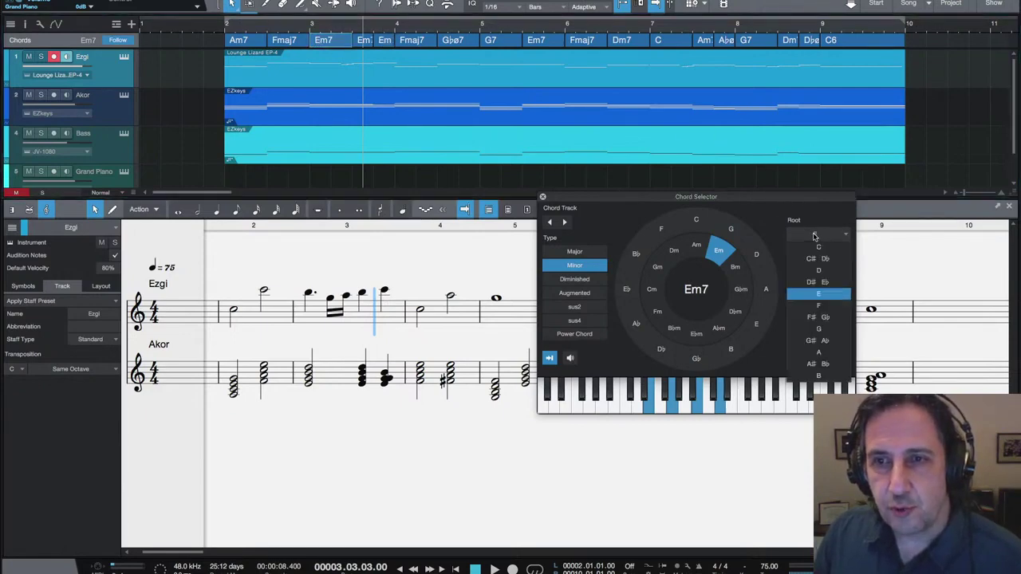
{"action": "left_click", "coordinate": [823, 377]}
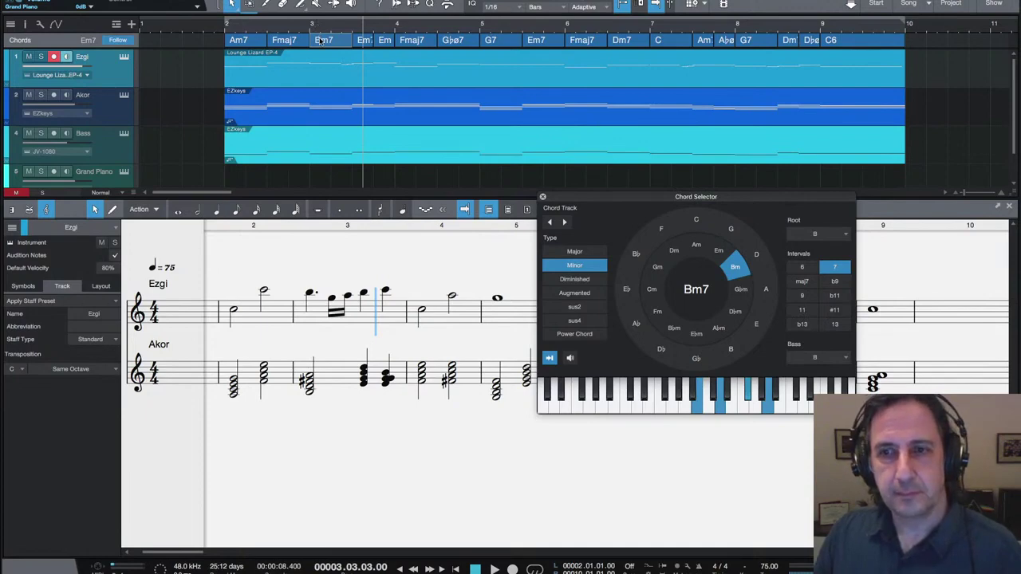
{"action": "left_click", "coordinate": [718, 254]}
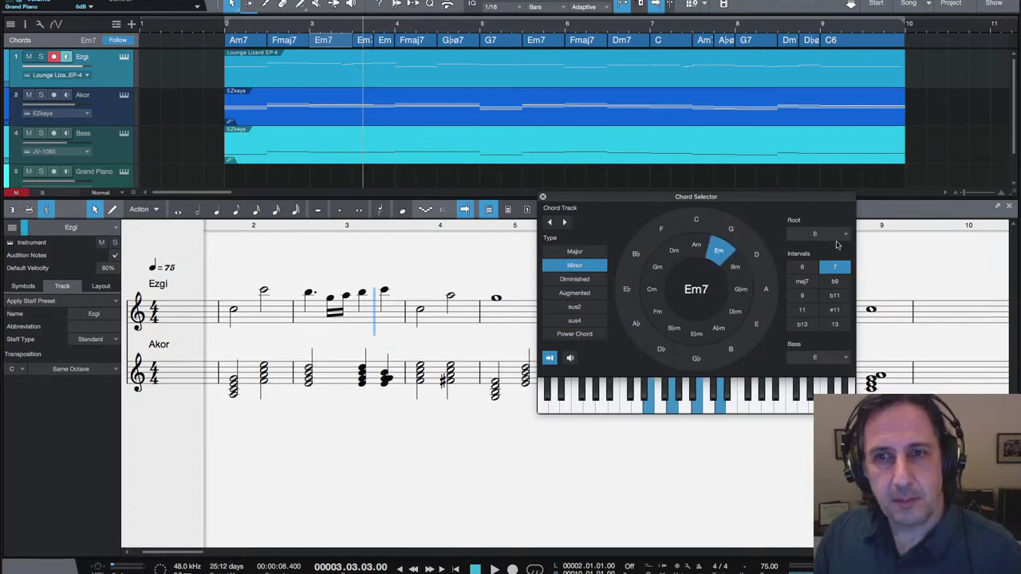
Step: Set the bass note of the first chord in bar 3 to B, making it Em7/B
{"action": "left_click", "coordinate": [821, 361]}
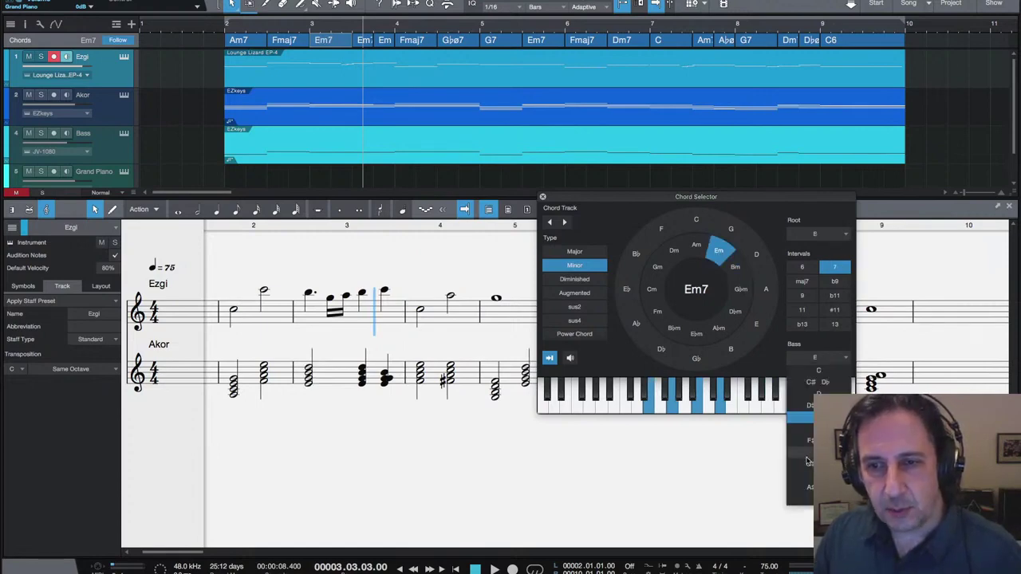
{"action": "left_click", "coordinate": [801, 499]}
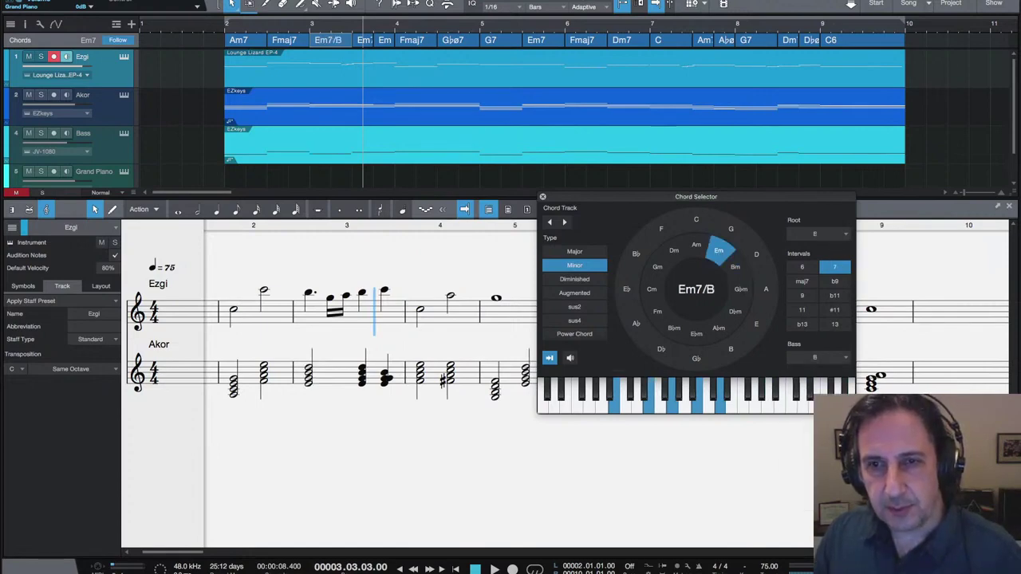
Step: Play the passage from bar 3 and again from bar 2 to hear the chord with its B bass
{"action": "left_click", "coordinate": [310, 24]}
{"action": "key", "text": "space"}
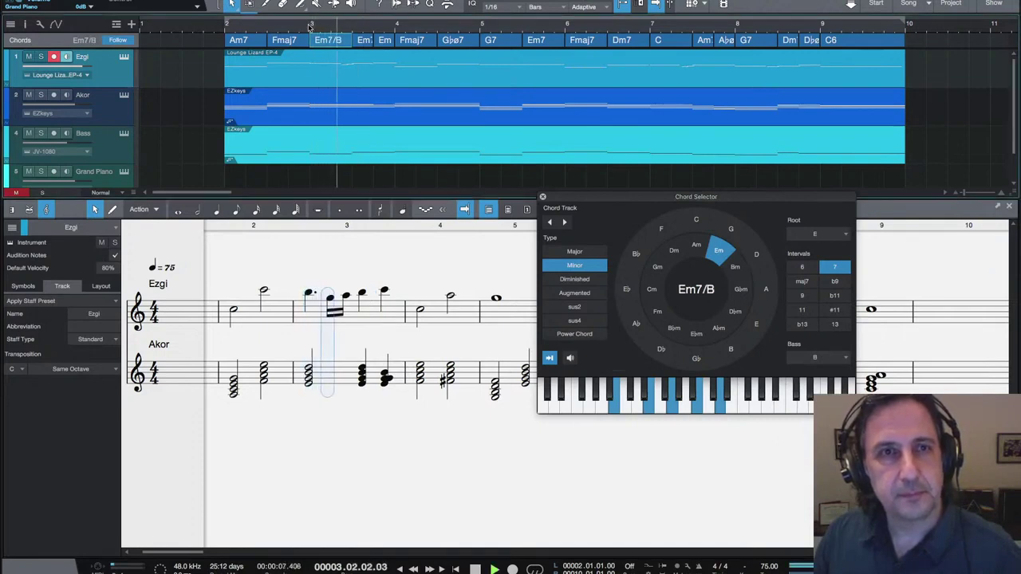
{"action": "key", "text": "space"}
{"action": "key", "text": "space"}
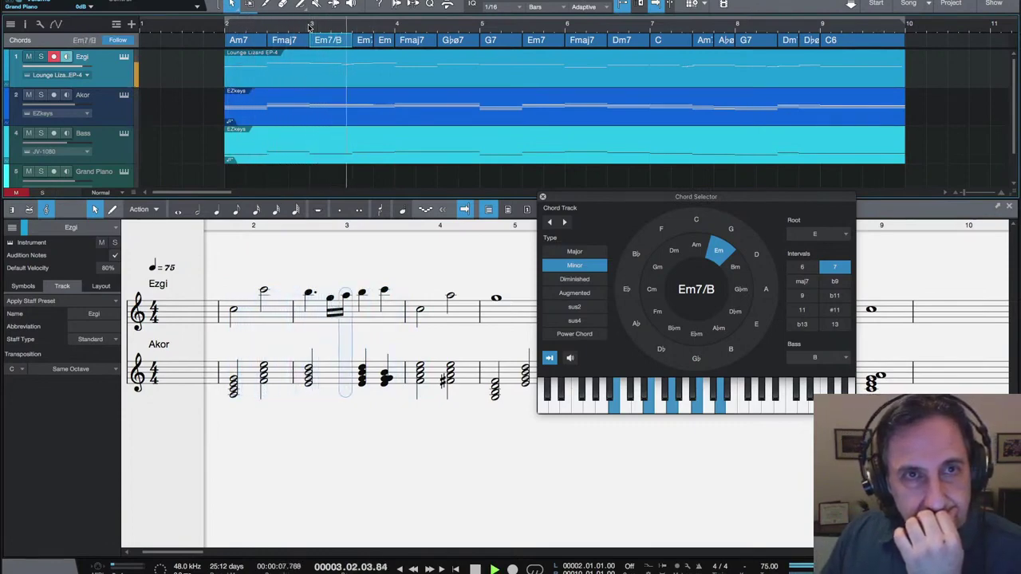
{"action": "key", "text": "space"}
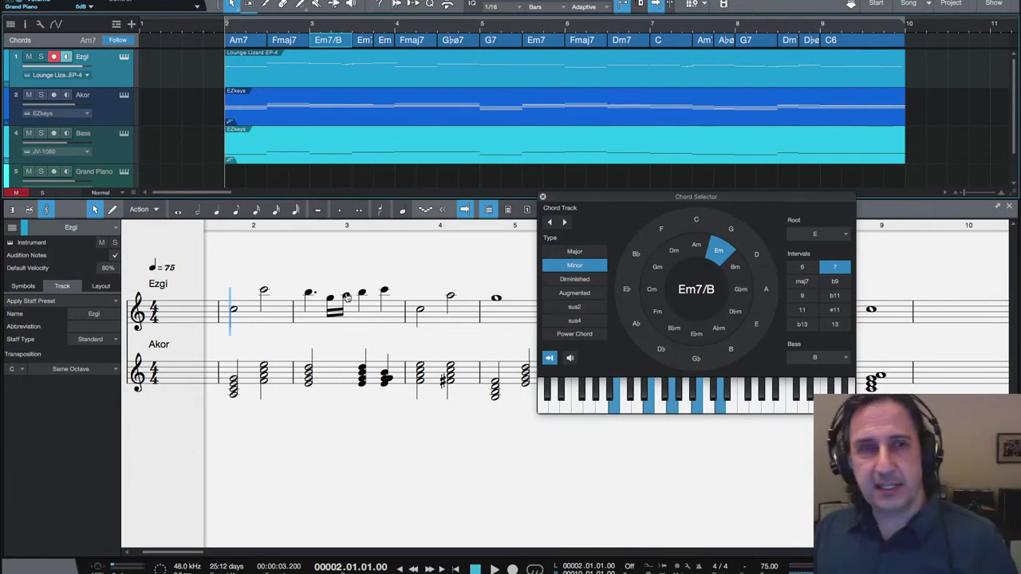
{"action": "key", "text": "space"}
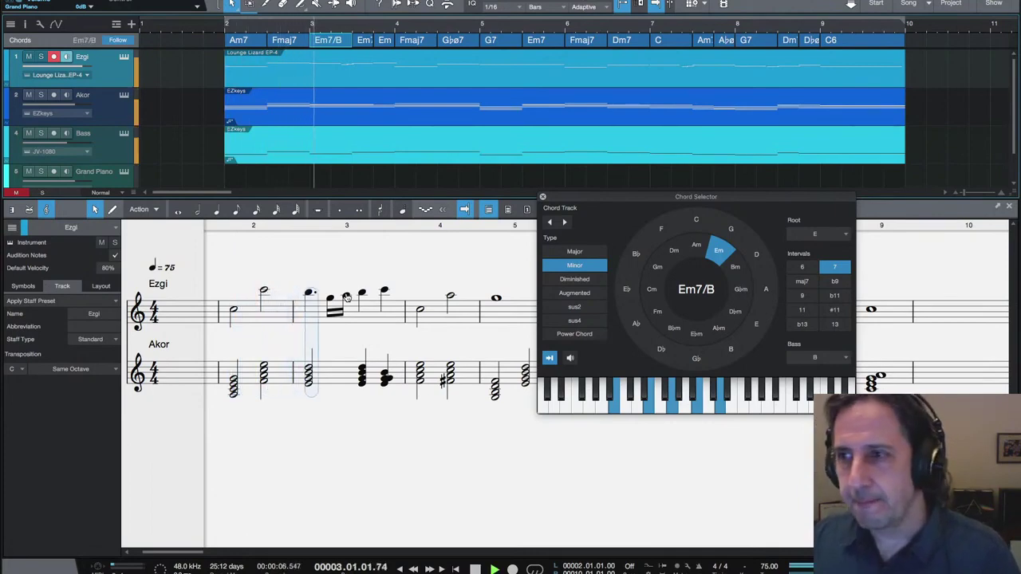
{"action": "key", "text": "space"}
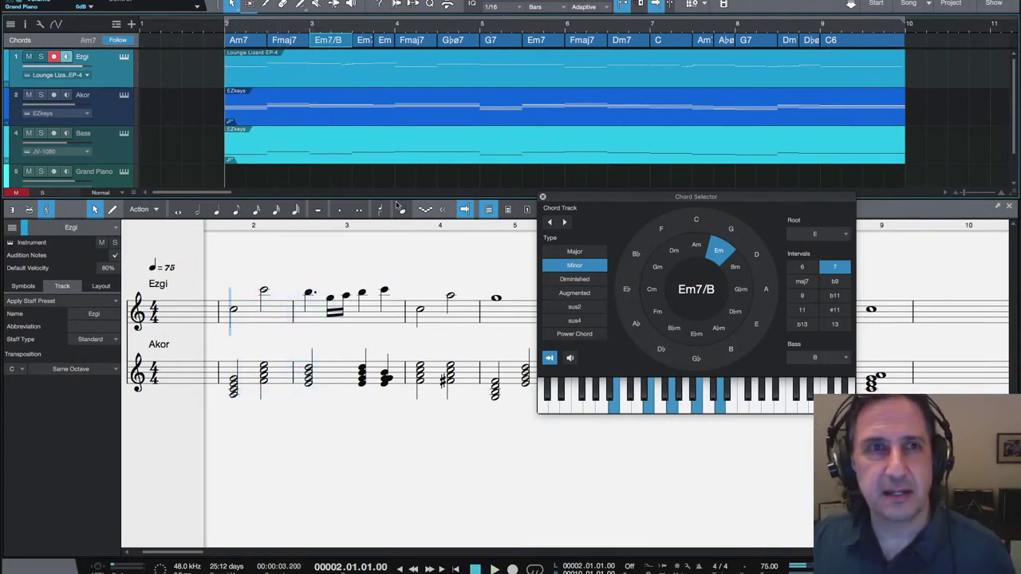
{"action": "left_click", "coordinate": [310, 25]}
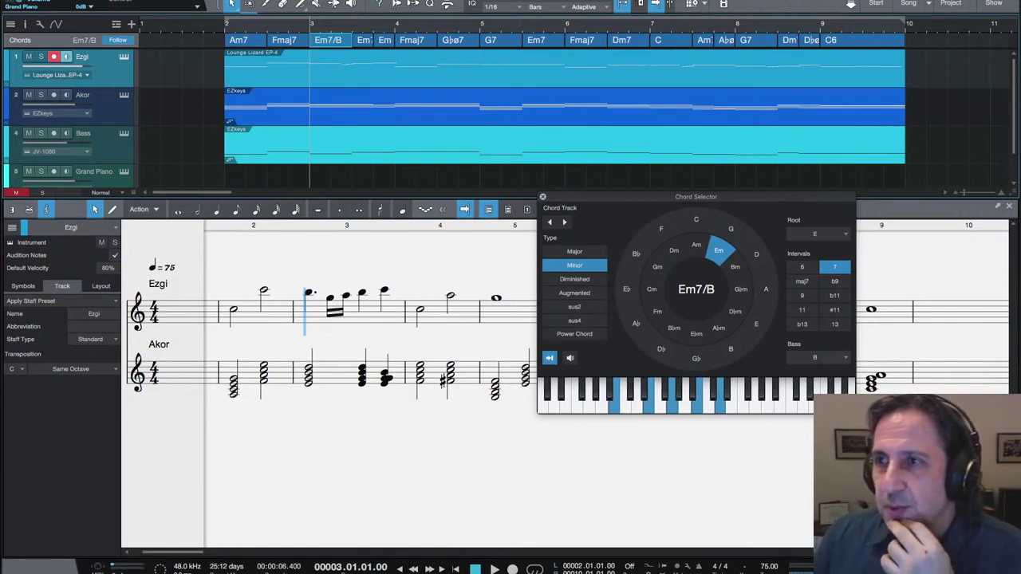
Step: Change the first chord of bar 5 to Em7
{"action": "left_click", "coordinate": [503, 44]}
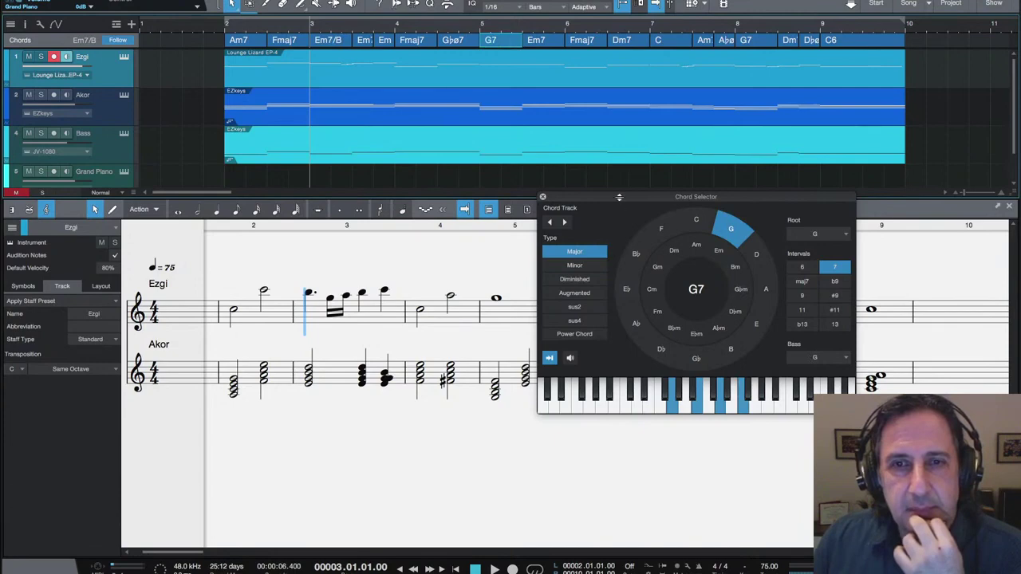
{"action": "left_click_drag", "start_coordinate": [620, 196], "coordinate": [661, 199]}
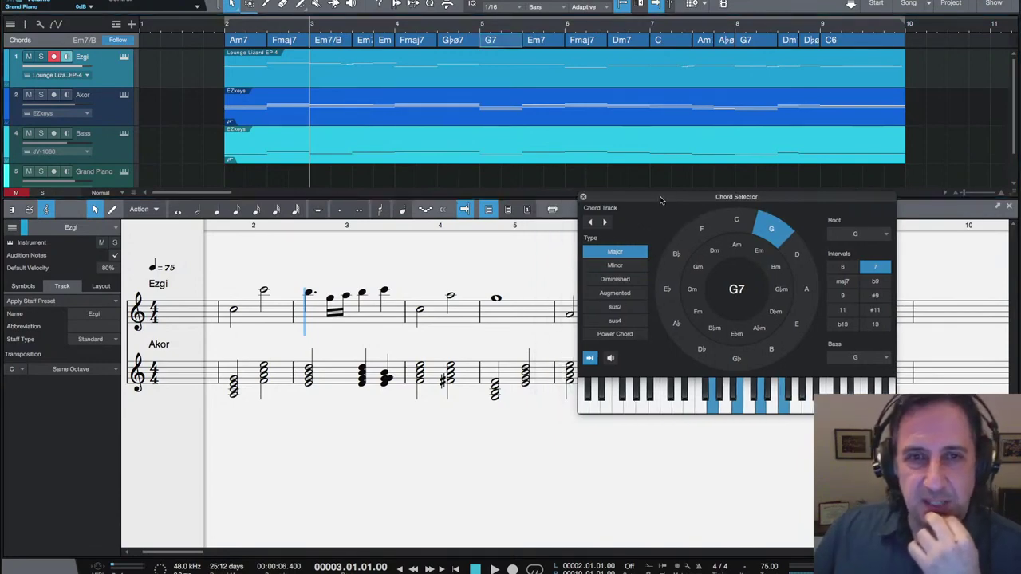
{"action": "left_click", "coordinate": [760, 252]}
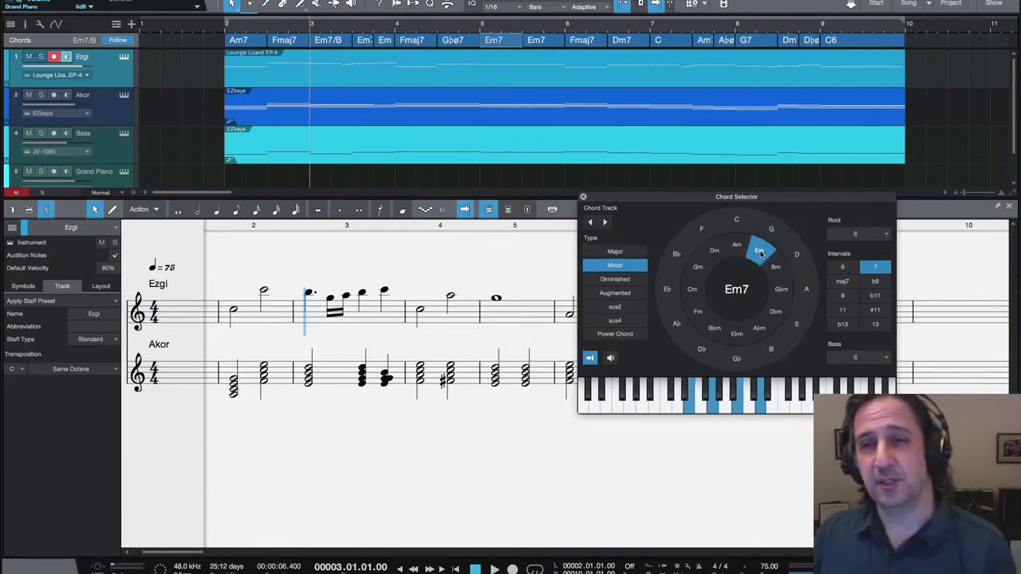
Step: Play the passage from bar 4 twice to hear the Em7 at the start of bar 5
{"action": "left_click", "coordinate": [395, 24]}
{"action": "key", "text": "space"}
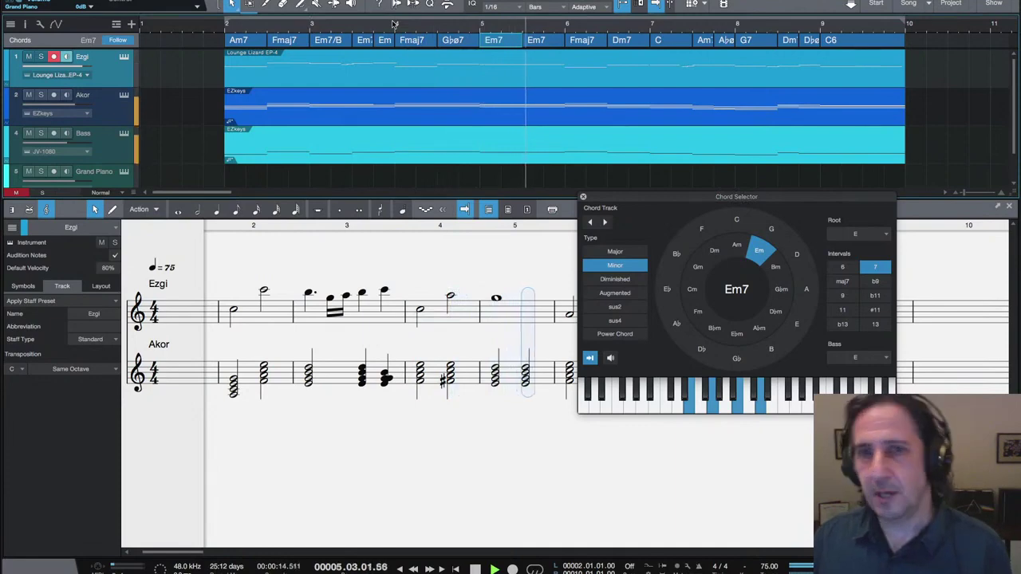
{"action": "key", "text": "space"}
{"action": "key", "text": "space"}
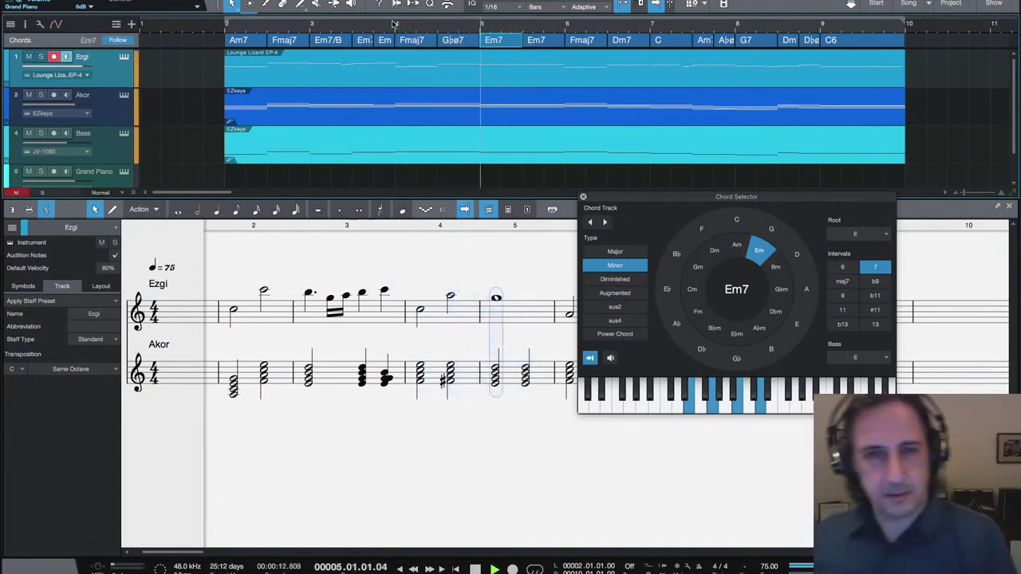
{"action": "key", "text": "space"}
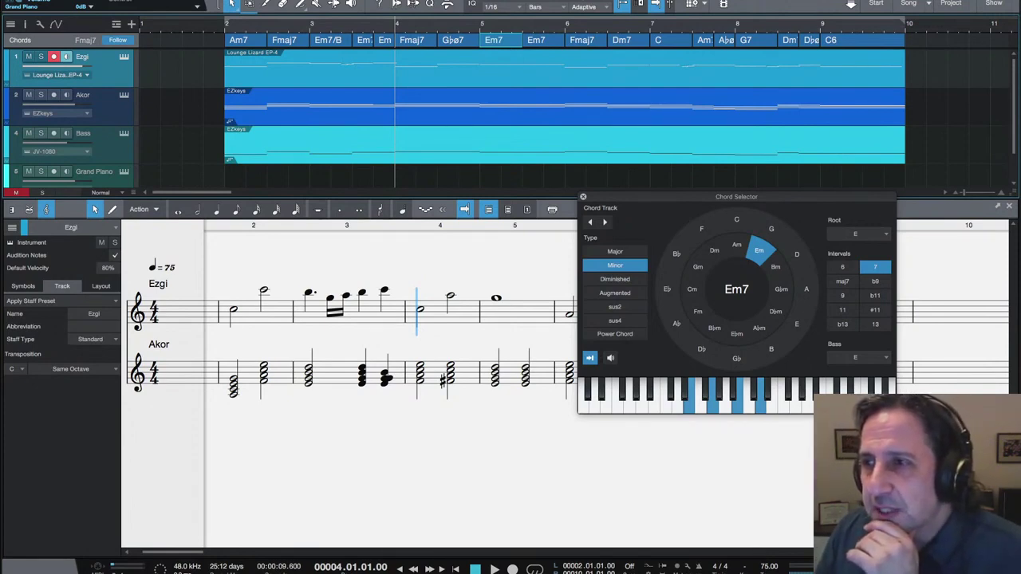
Step: Change the first chord of bar 3 to Cmaj7 with C as its bass note
{"action": "left_click", "coordinate": [324, 41]}
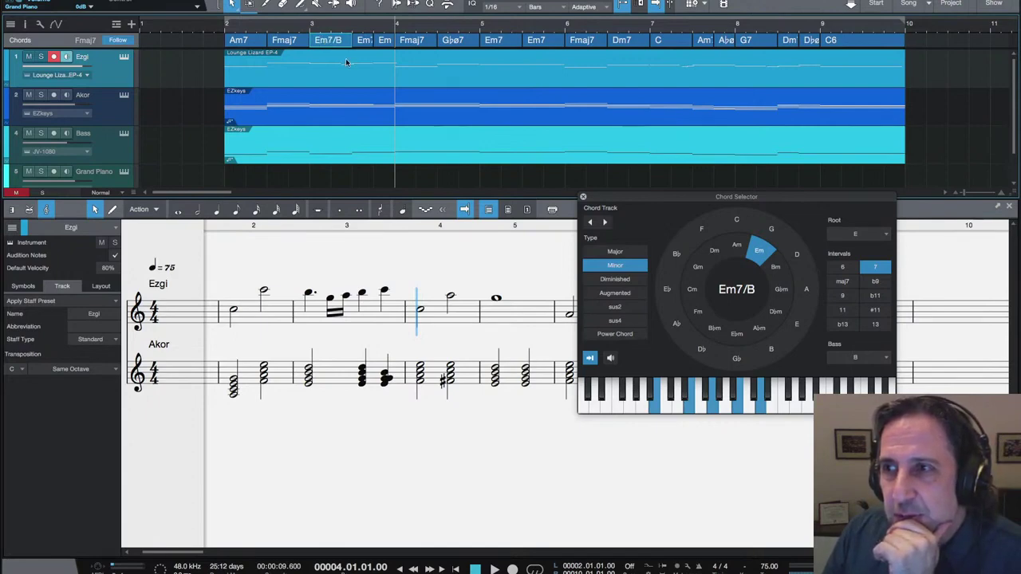
{"action": "left_click", "coordinate": [739, 223]}
{"action": "left_click", "coordinate": [842, 283]}
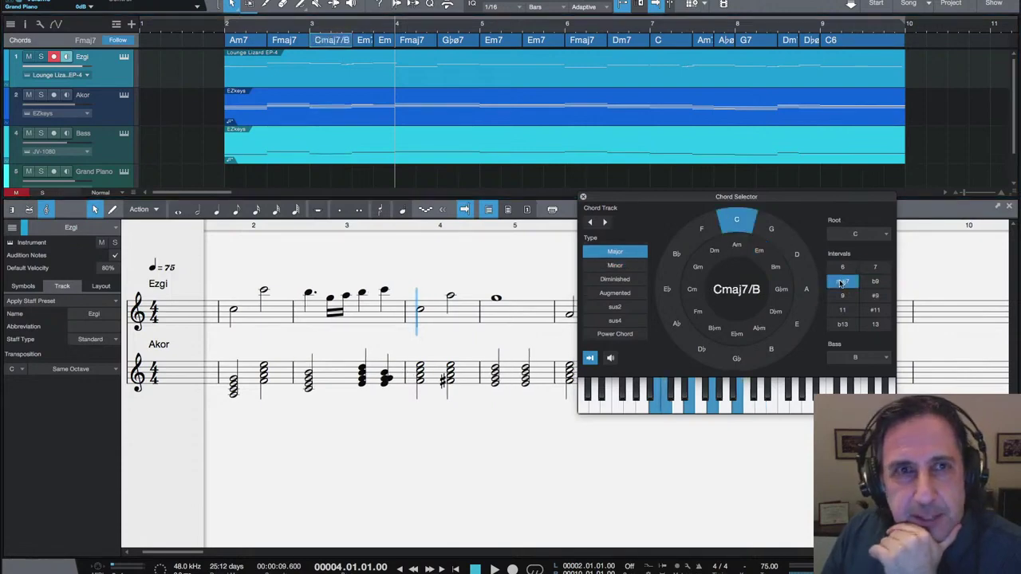
{"action": "left_click", "coordinate": [860, 357]}
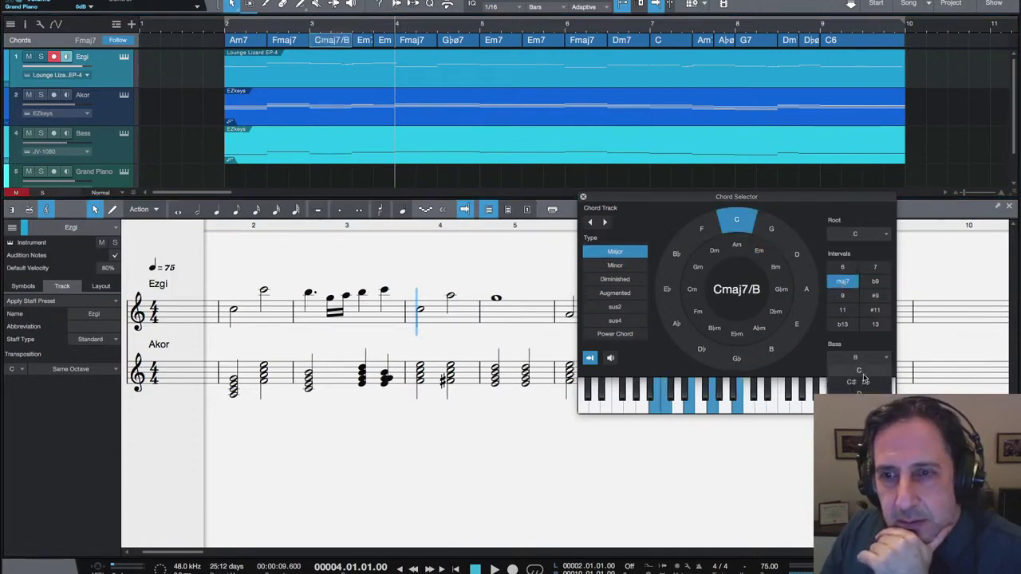
{"action": "left_click", "coordinate": [857, 369]}
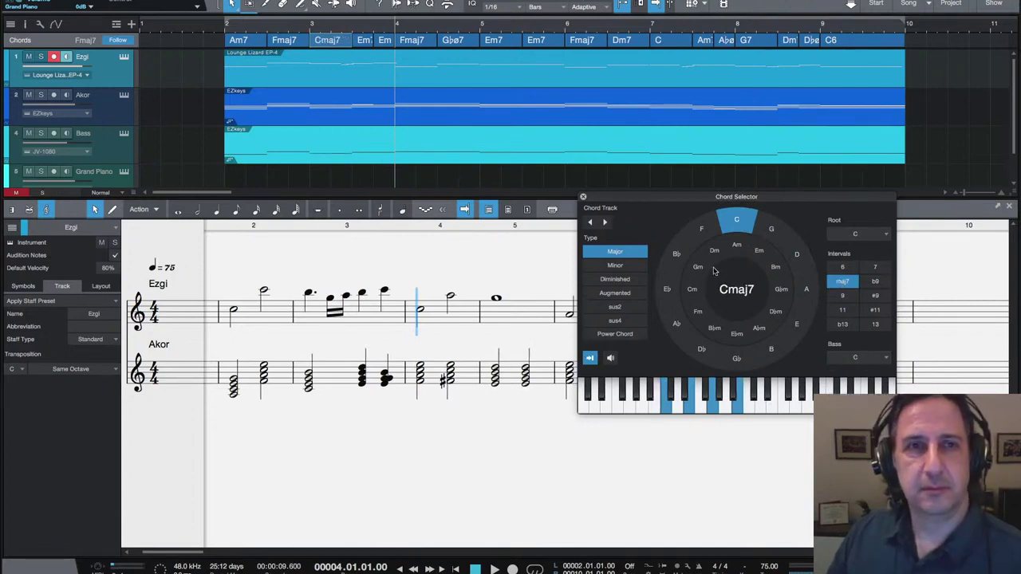
Step: Play the passage from bar 3 to hear the Cmaj7 in context
{"action": "left_click", "coordinate": [311, 26]}
{"action": "key", "text": "space"}
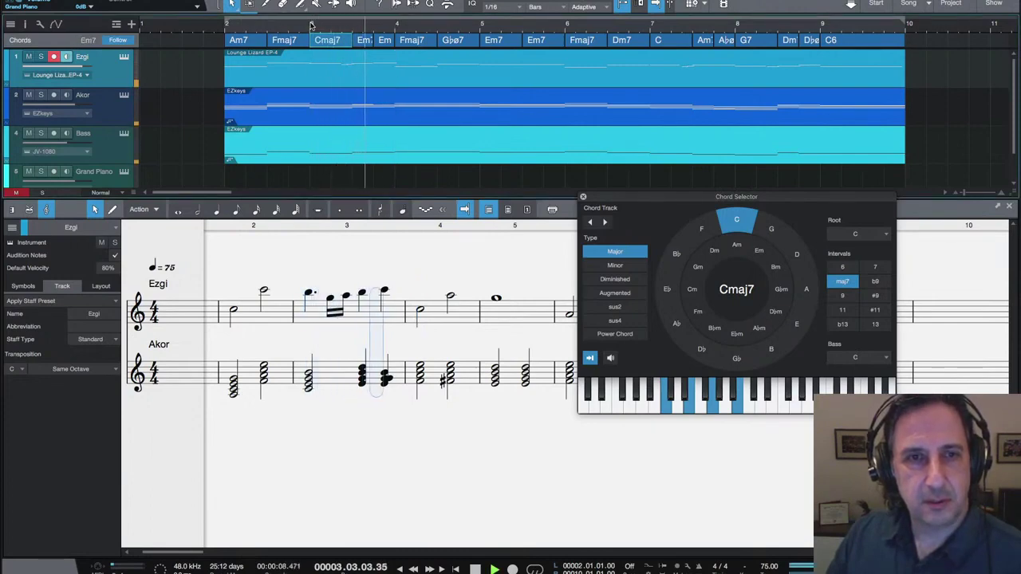
{"action": "key", "text": "space"}
{"action": "key", "text": "space"}
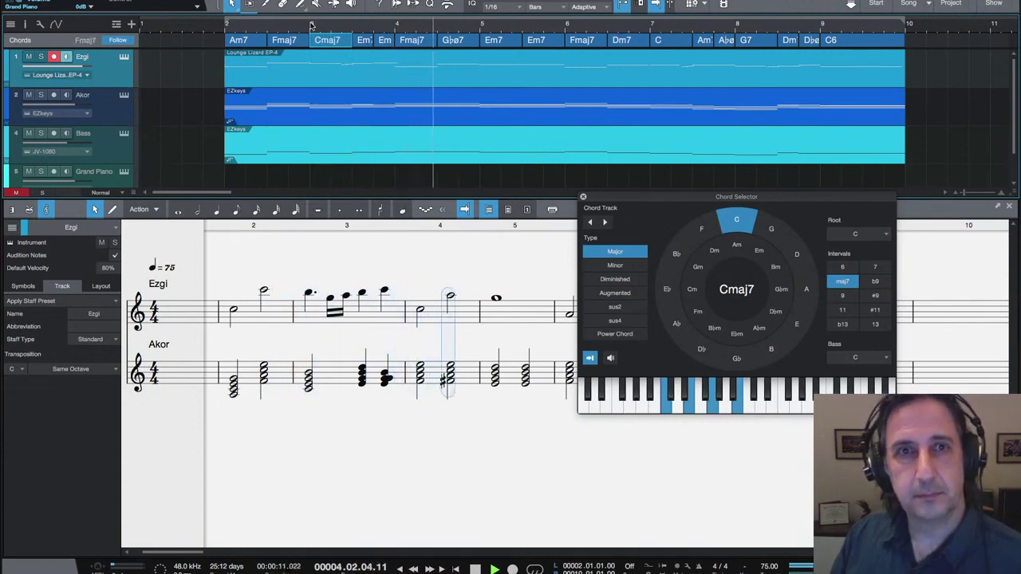
{"action": "key", "text": "space"}
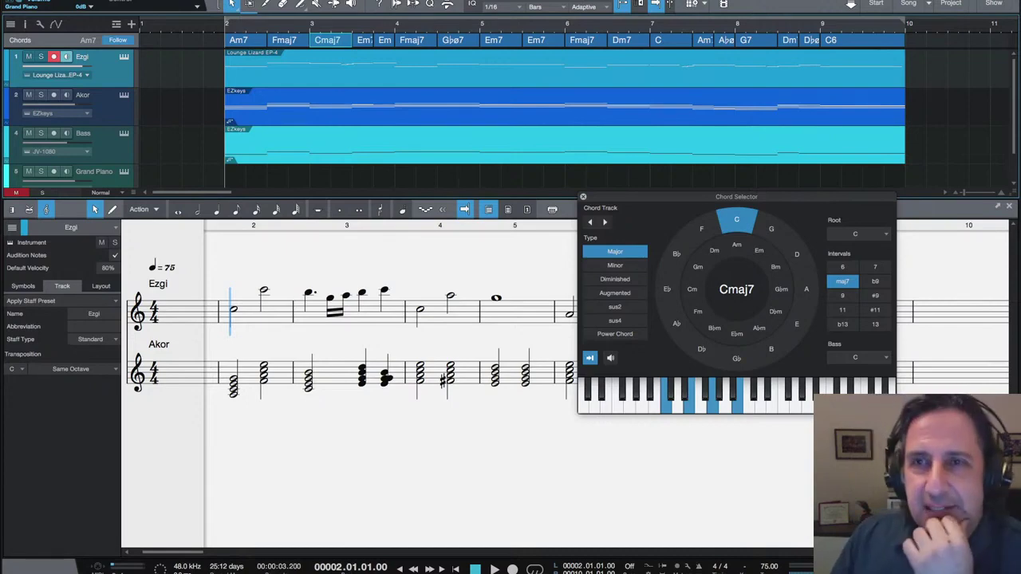
Step: Play from bar 8 to hear the cadence leading into the final C6
{"action": "left_click", "coordinate": [737, 26]}
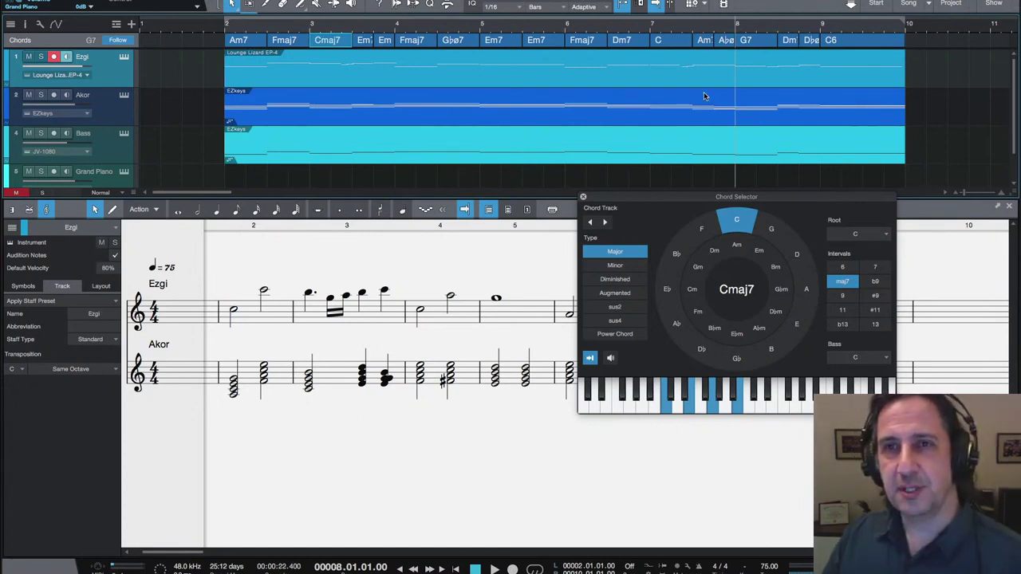
{"action": "key", "text": "space"}
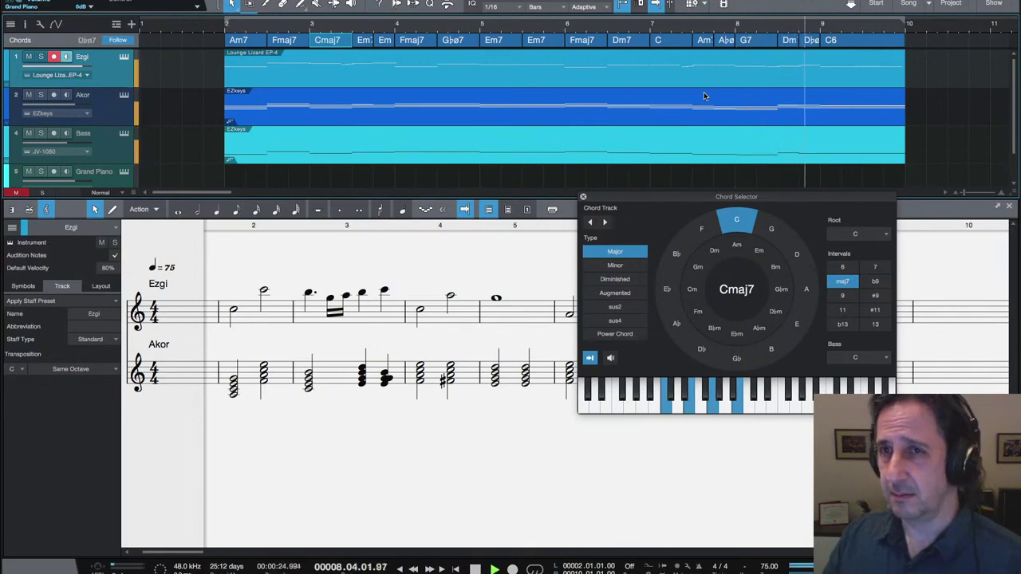
{"action": "key", "text": "space"}
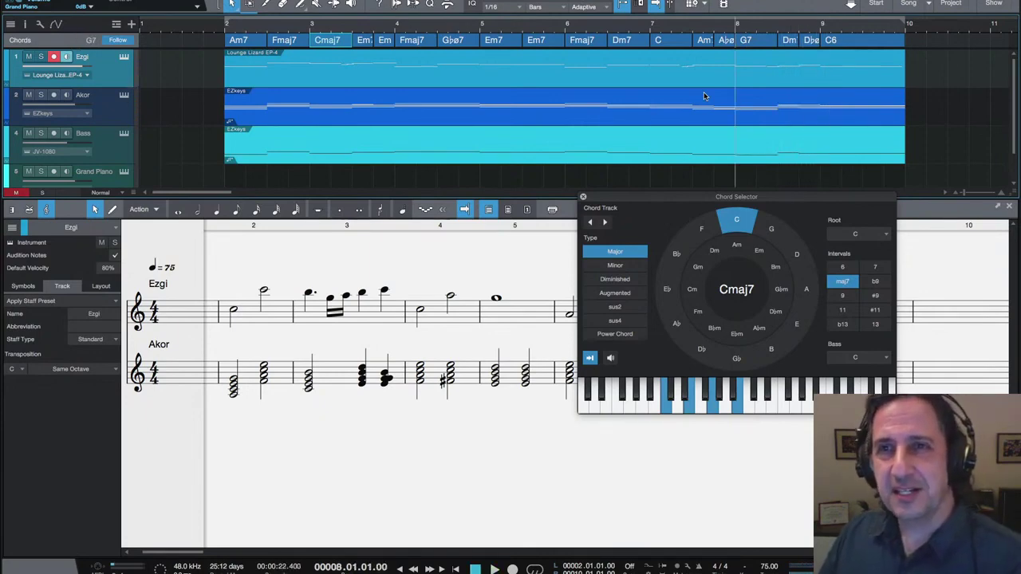
Step: Change the last chord of bar 8 to G7 with a major chord type
{"action": "left_click", "coordinate": [809, 41]}
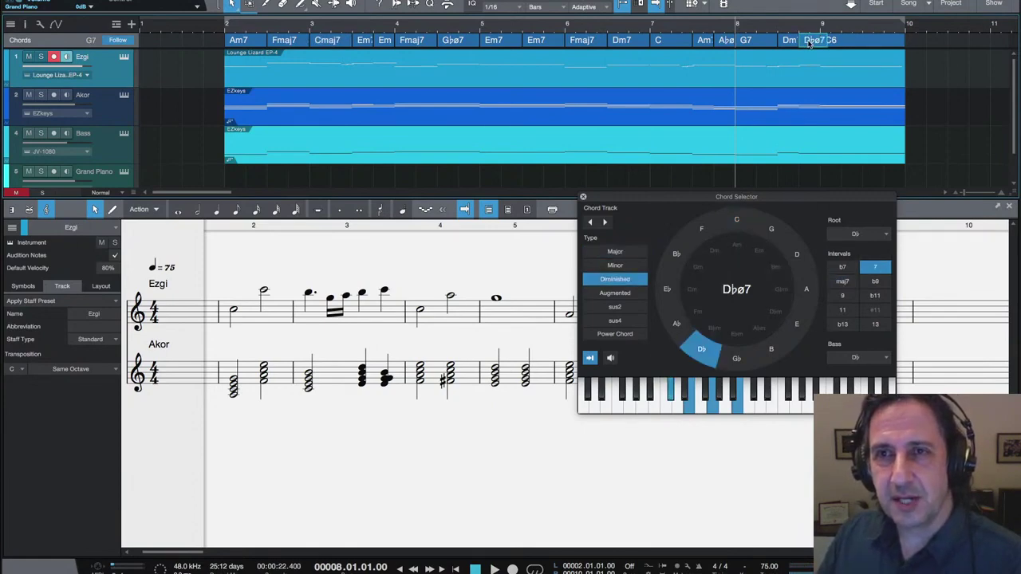
{"action": "left_click", "coordinate": [772, 231]}
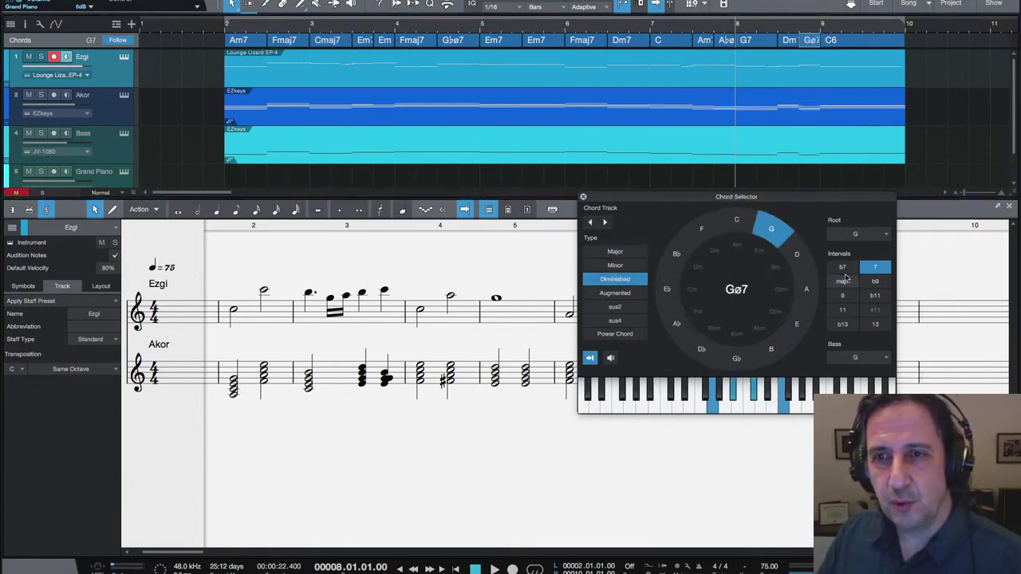
{"action": "left_click", "coordinate": [615, 251]}
Step: Play from bar 8 twice to hear the G7 resolving to the final C6
{"action": "key", "text": "space"}
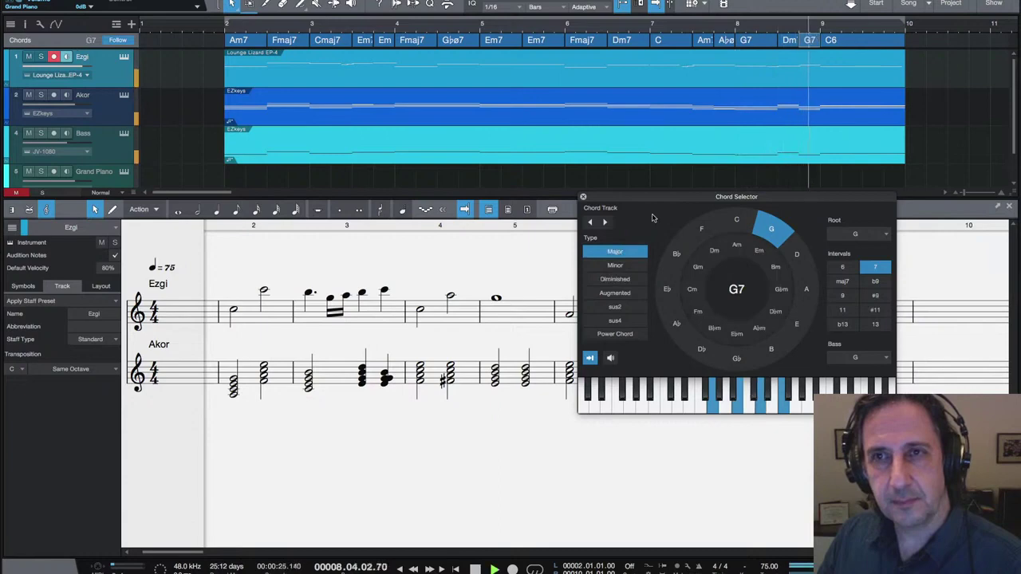
{"action": "key", "text": "space"}
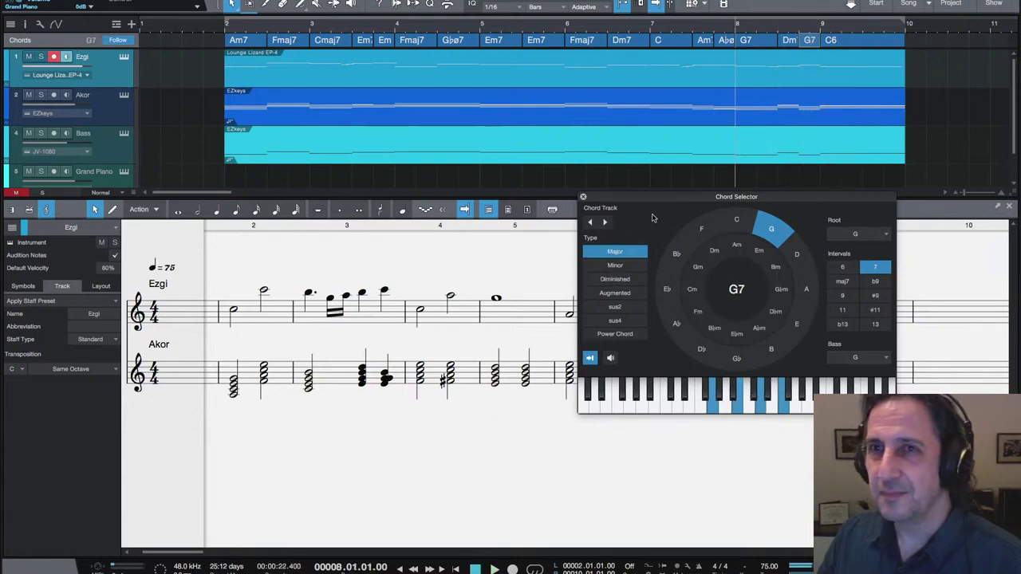
{"action": "key", "text": "space"}
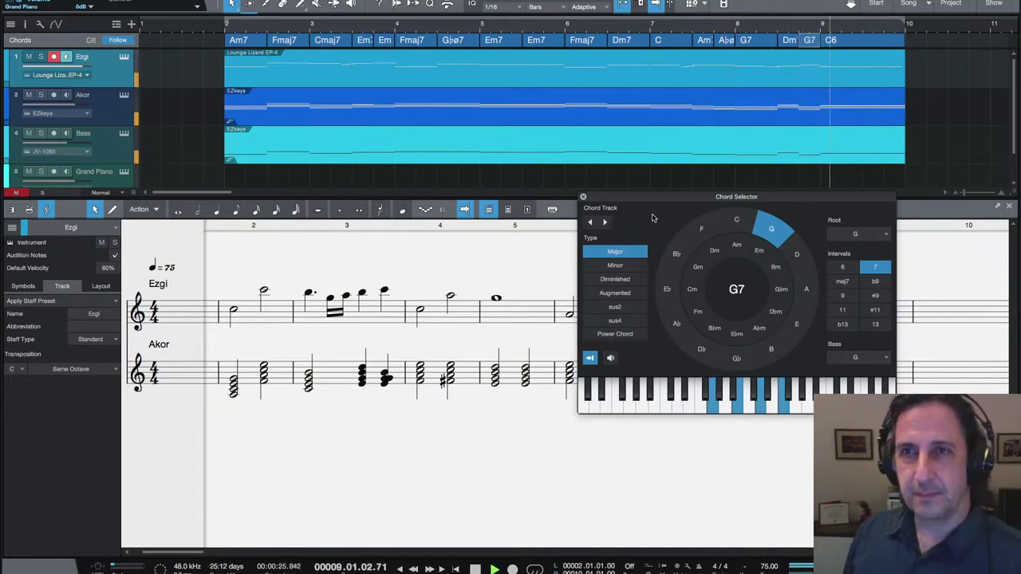
{"action": "key", "text": "space"}
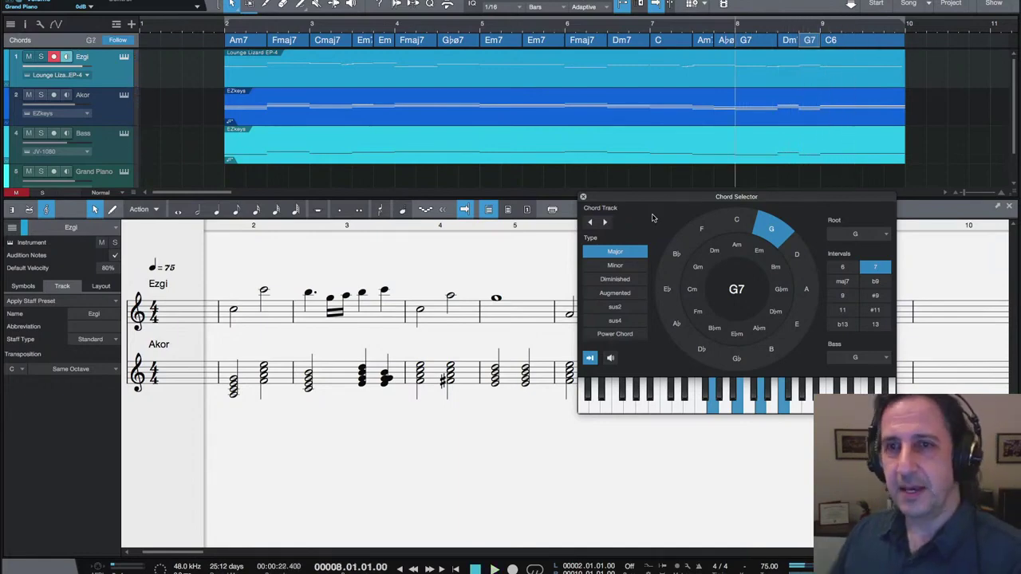
Step: Move the Chord Selector clear of bars 6 to 9 in the score and play repeatedly from bar 7
{"action": "left_click_drag", "start_coordinate": [652, 204], "coordinate": [447, 225]}
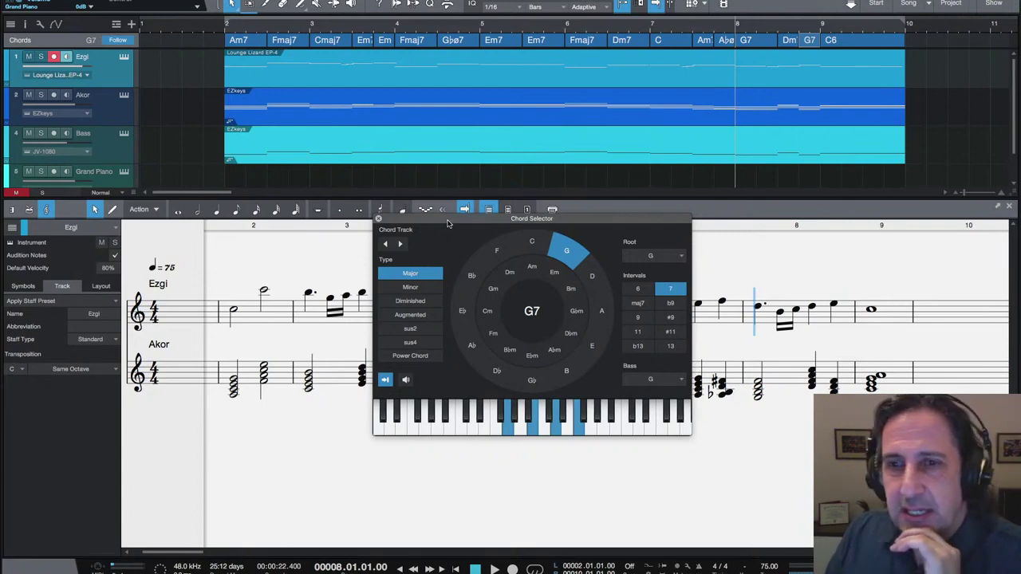
{"action": "left_click_drag", "start_coordinate": [582, 221], "coordinate": [442, 213]}
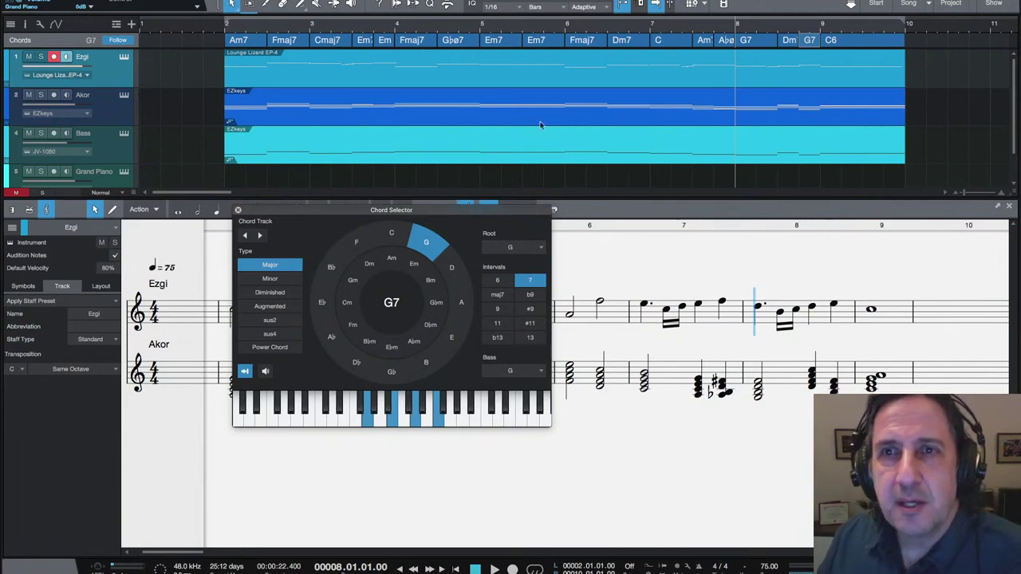
{"action": "left_click", "coordinate": [654, 38]}
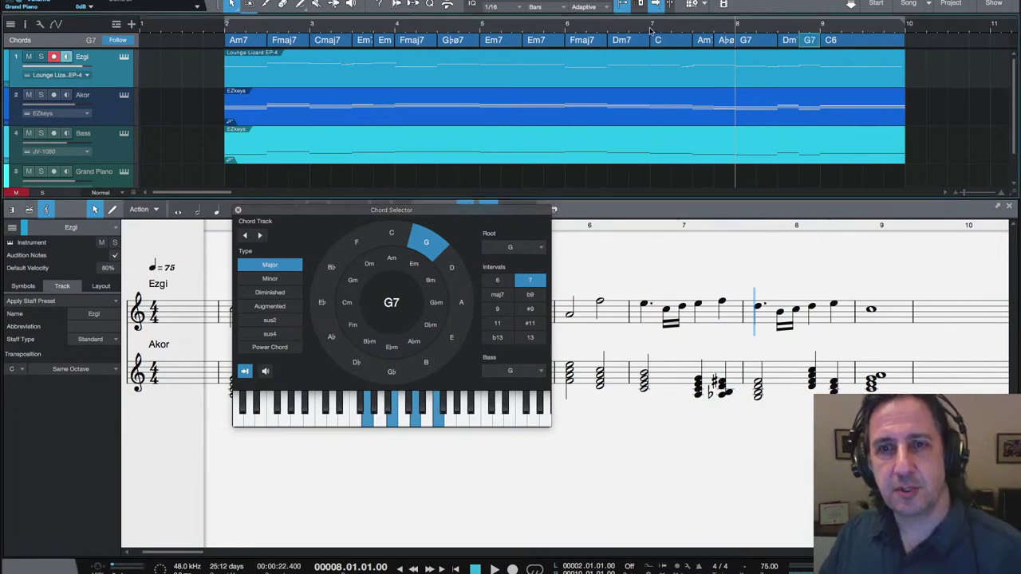
{"action": "key", "text": "space"}
{"action": "key", "text": "space"}
{"action": "key", "text": "space"}
{"action": "key", "text": "space"}
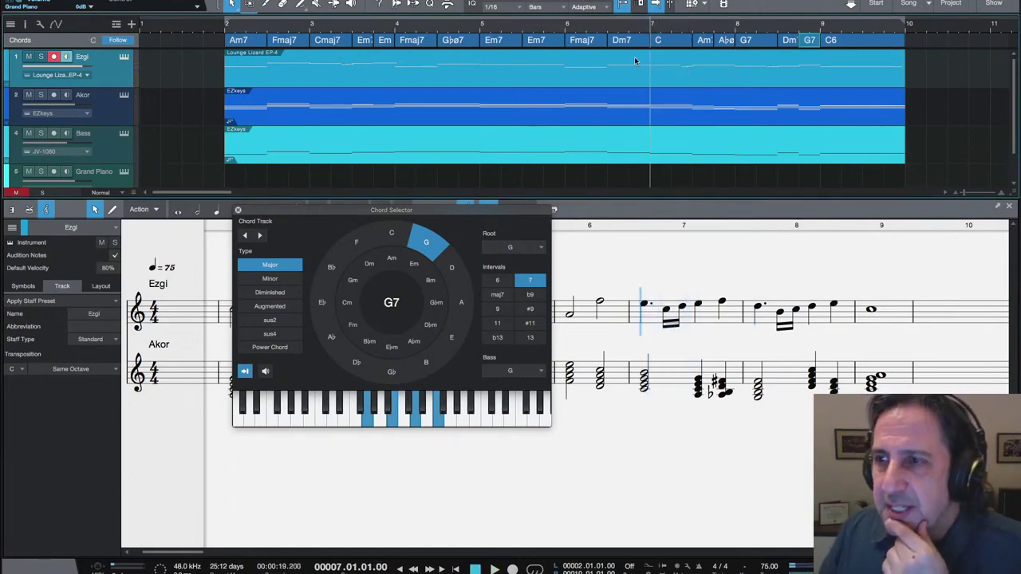
{"action": "key", "text": "space"}
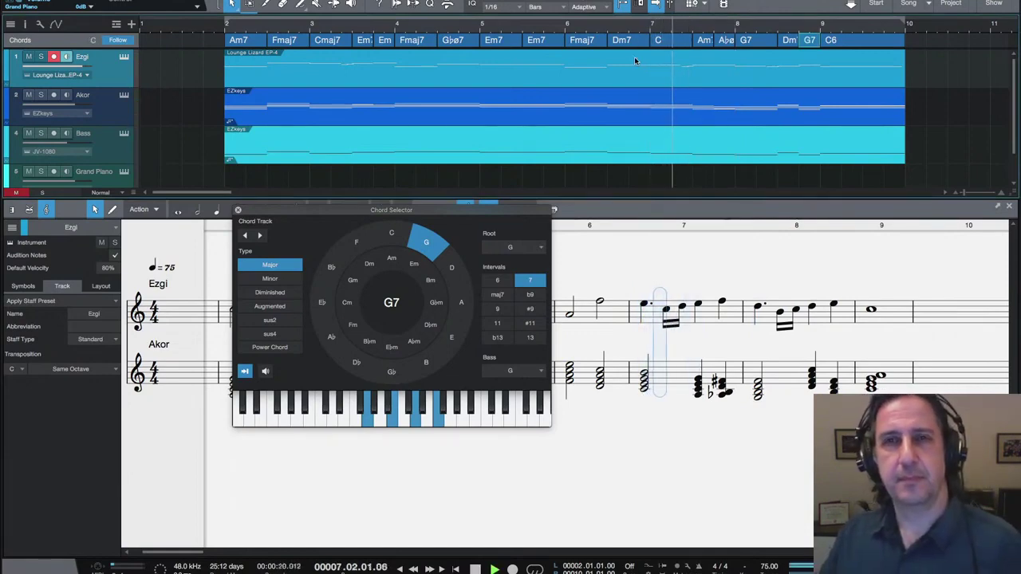
{"action": "key", "text": "space"}
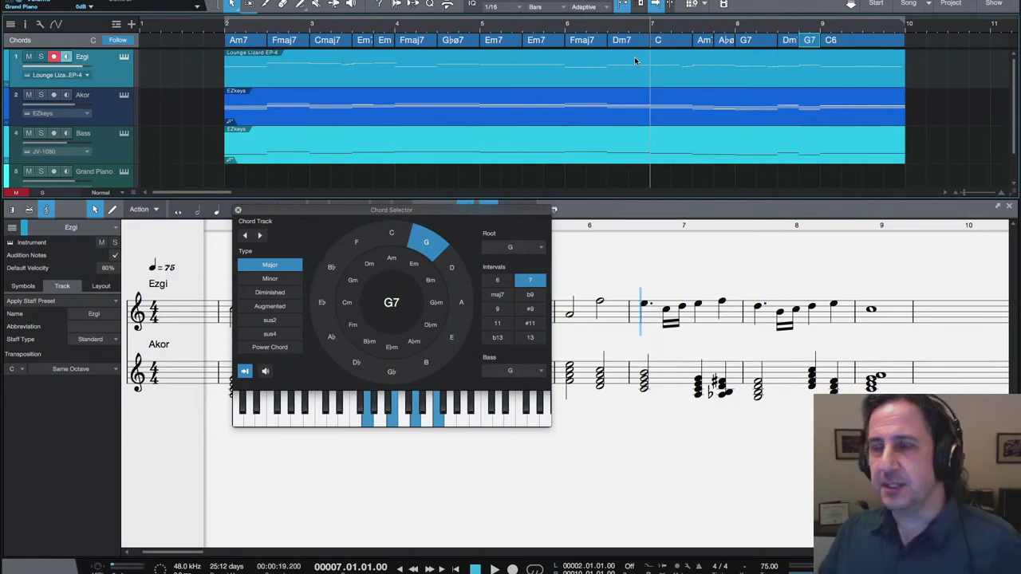
{"action": "key", "text": "space"}
{"action": "key", "text": "space"}
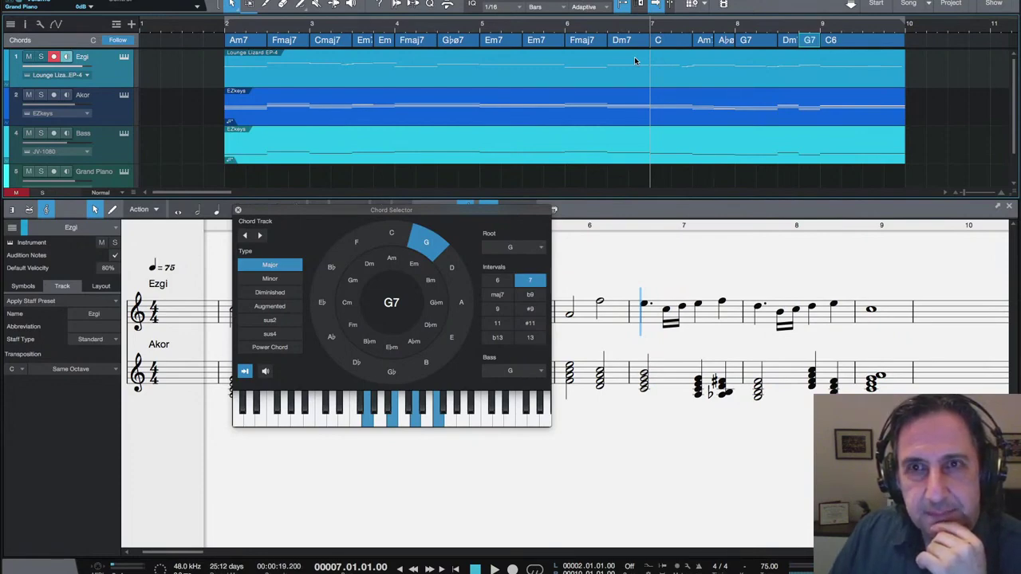
Step: Change the first chord of bar 7 to Am7
{"action": "left_click", "coordinate": [661, 41]}
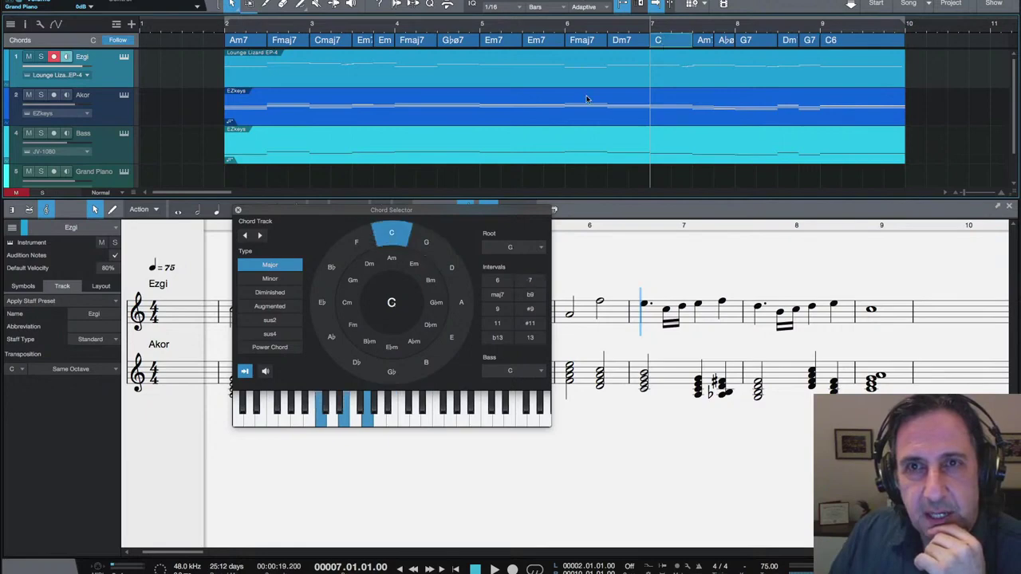
{"action": "left_click", "coordinate": [392, 258]}
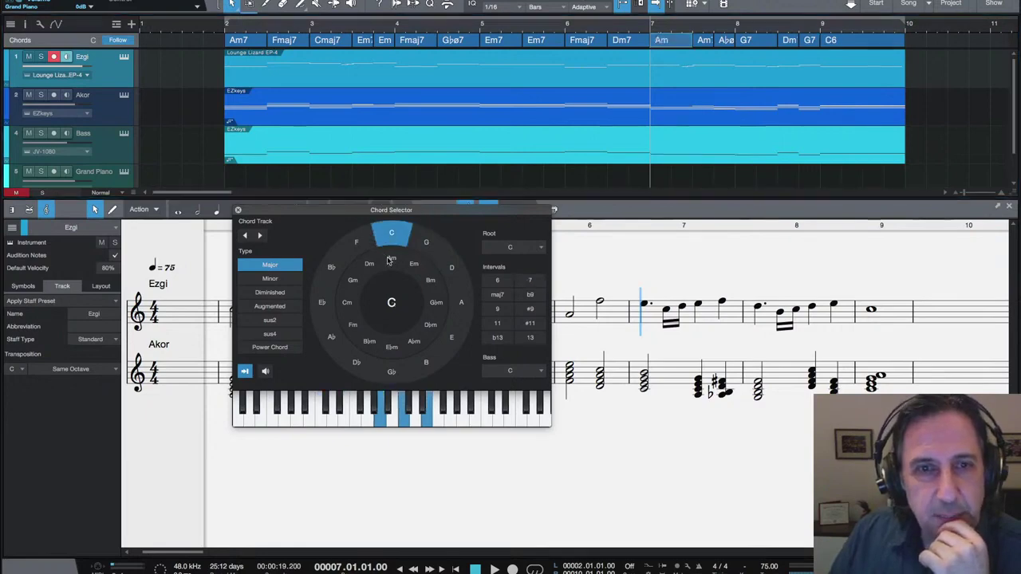
{"action": "left_click", "coordinate": [529, 280]}
Step: Listen to the Am7 from bar 7 and again from bar 6, moving the Chord Selector clear of bar 5
{"action": "key", "text": "space"}
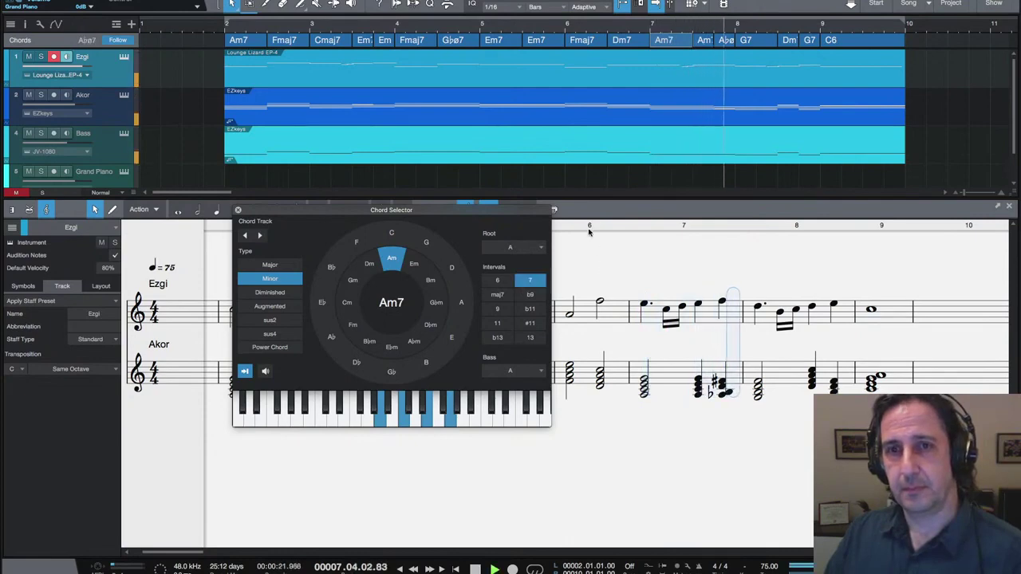
{"action": "key", "text": "space"}
{"action": "left_click_drag", "start_coordinate": [520, 213], "coordinate": [421, 214]}
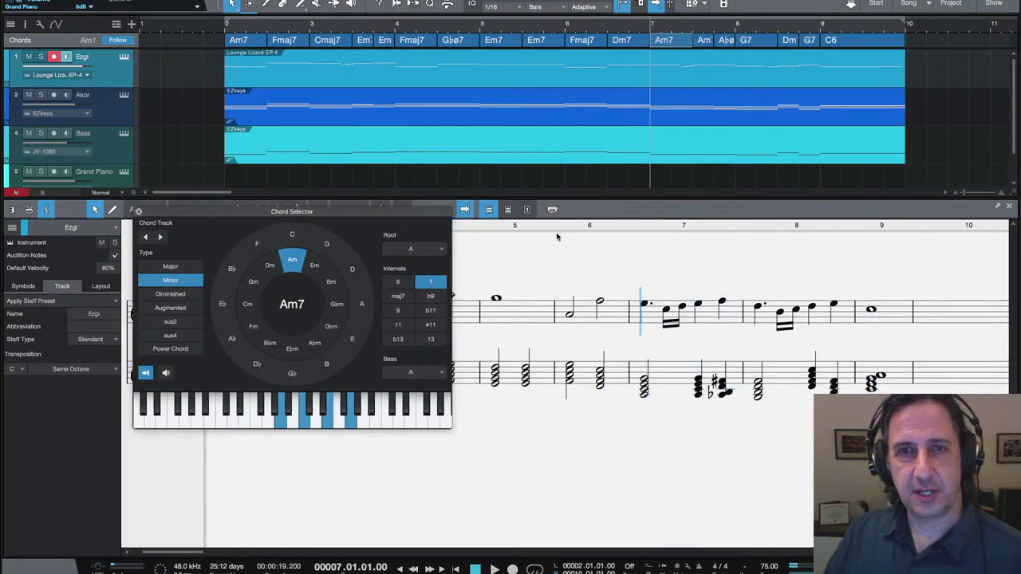
{"action": "left_click", "coordinate": [566, 23]}
{"action": "key", "text": "space"}
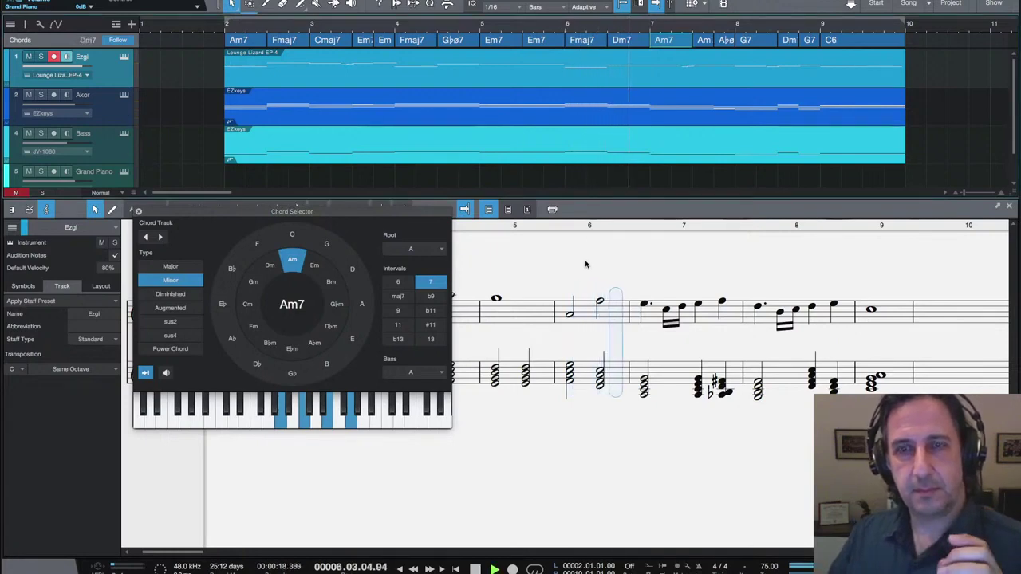
{"action": "key", "text": "space"}
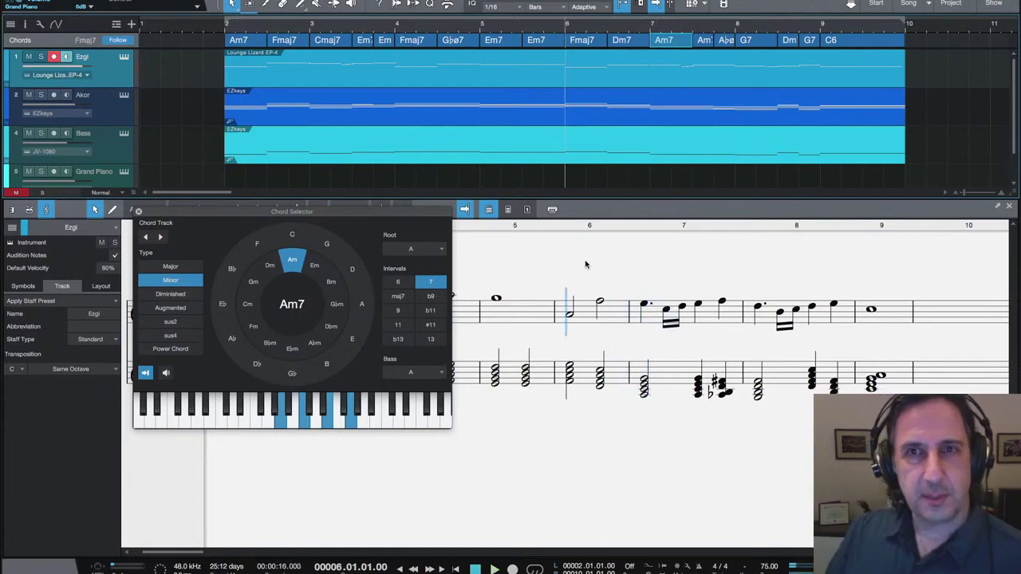
Step: Return the playback position to bar 7 and change its first chord to Fmaj7
{"action": "left_click", "coordinate": [629, 248]}
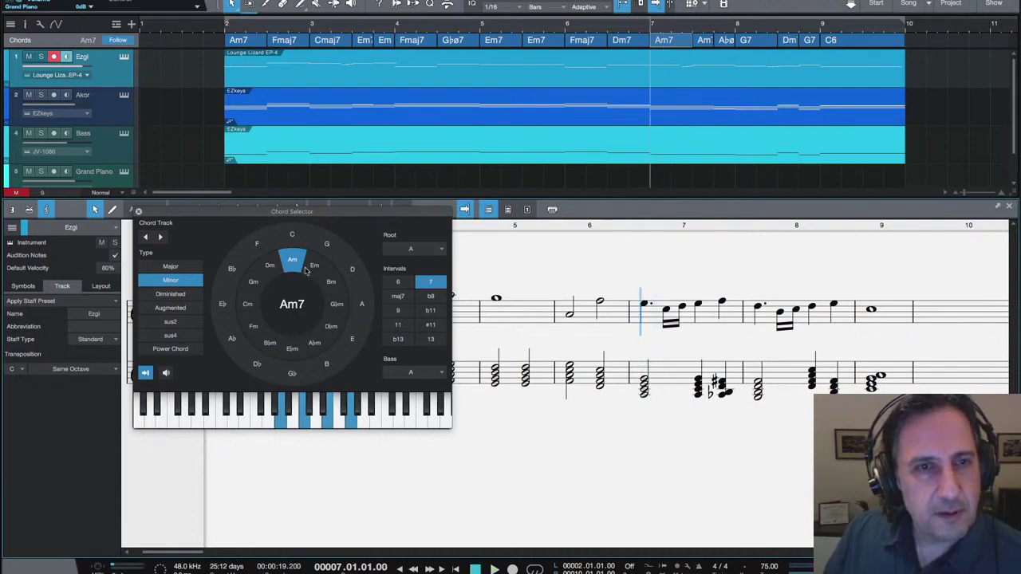
{"action": "left_click", "coordinate": [258, 243]}
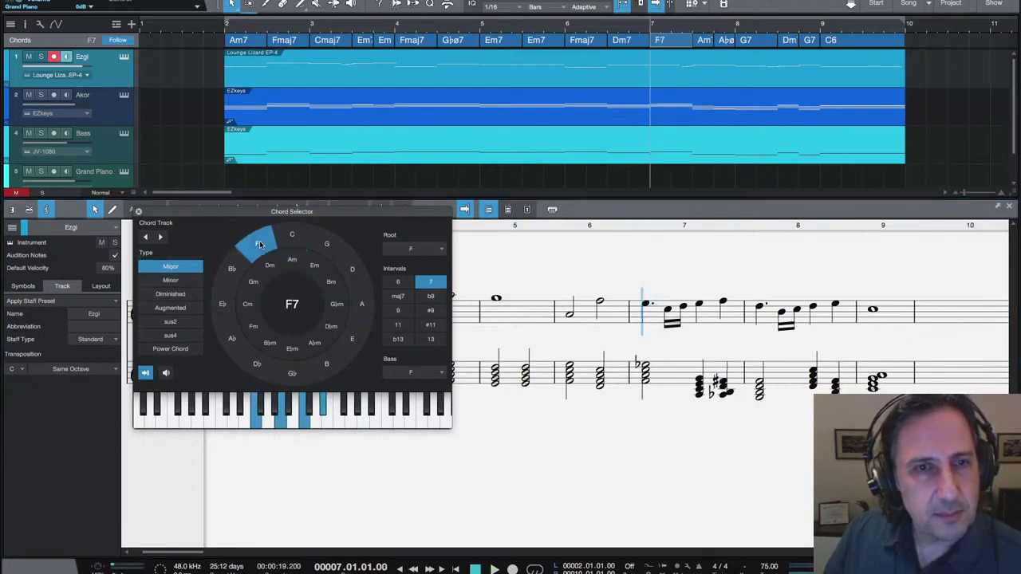
{"action": "left_click", "coordinate": [398, 296]}
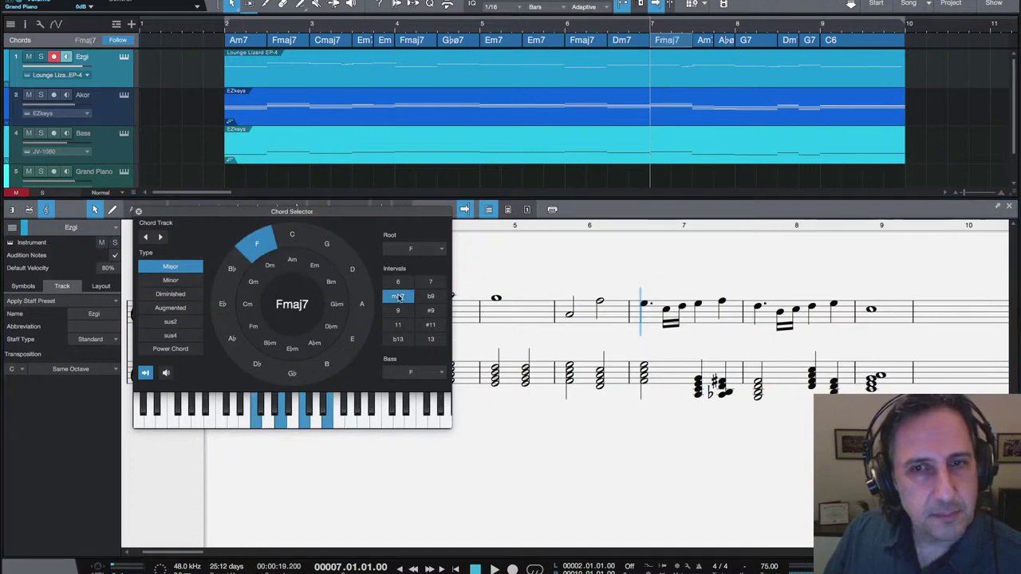
Step: Set the playback position to bar 6 and listen to the Fmaj7 in bar 7
{"action": "left_click", "coordinate": [552, 284]}
{"action": "key", "text": "space"}
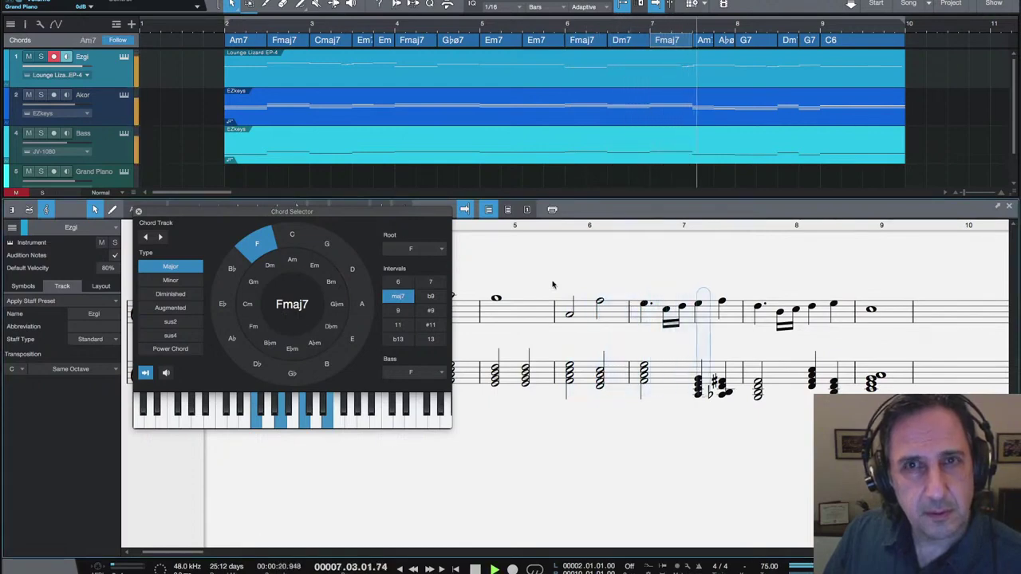
{"action": "key", "text": "space"}
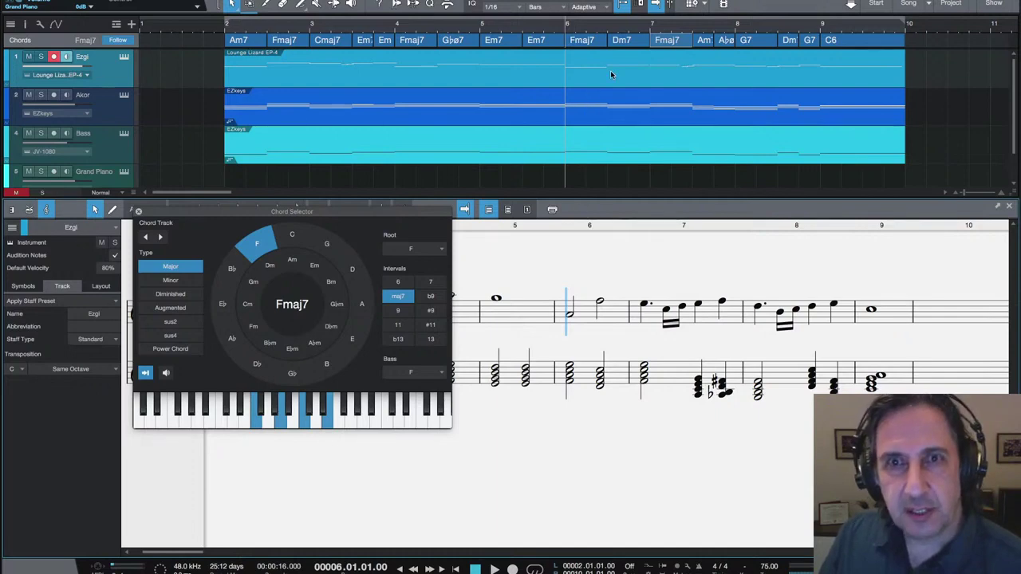
Step: Change the first chord of bar 7 to a plain C and listen to it from bar 6
{"action": "left_click", "coordinate": [293, 238]}
{"action": "left_click", "coordinate": [405, 297]}
{"action": "key", "text": "space"}
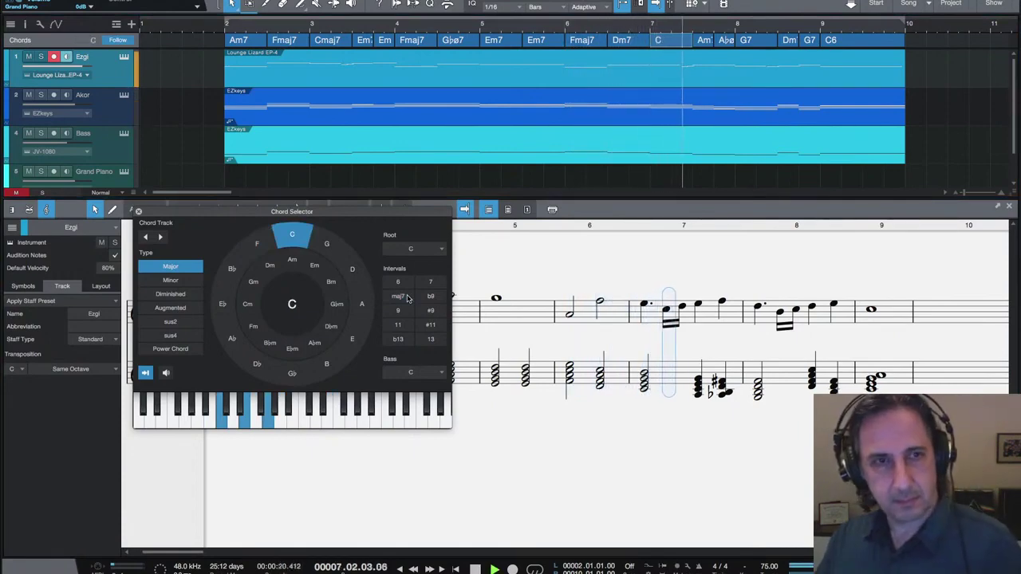
{"action": "key", "text": "space"}
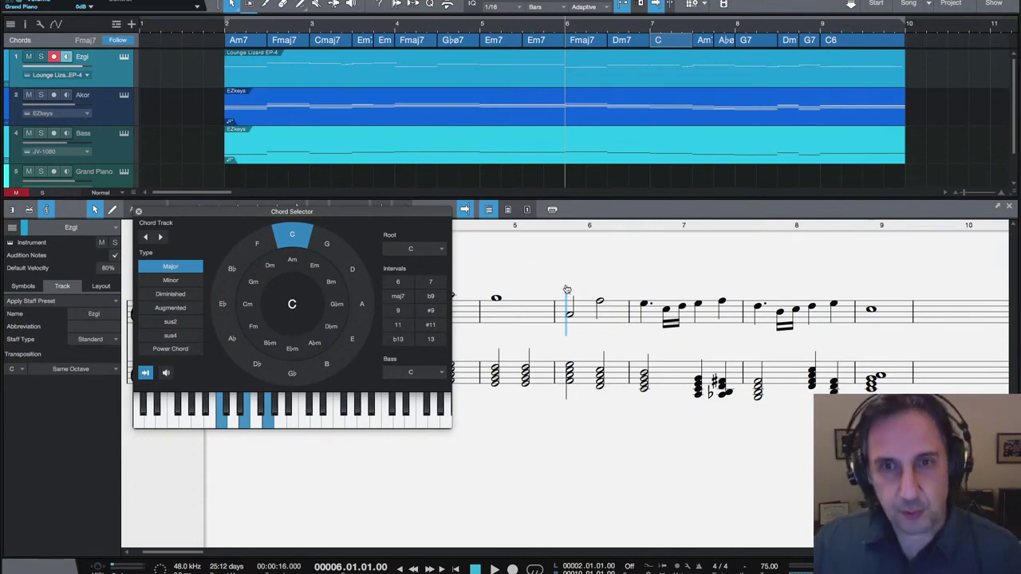
Step: Switch to the Google Slides presentation, advance to the REVERB slide and reveal its first point, Doğrudan/Direct/Dry
{"action": "key", "text": "super+Tab"}
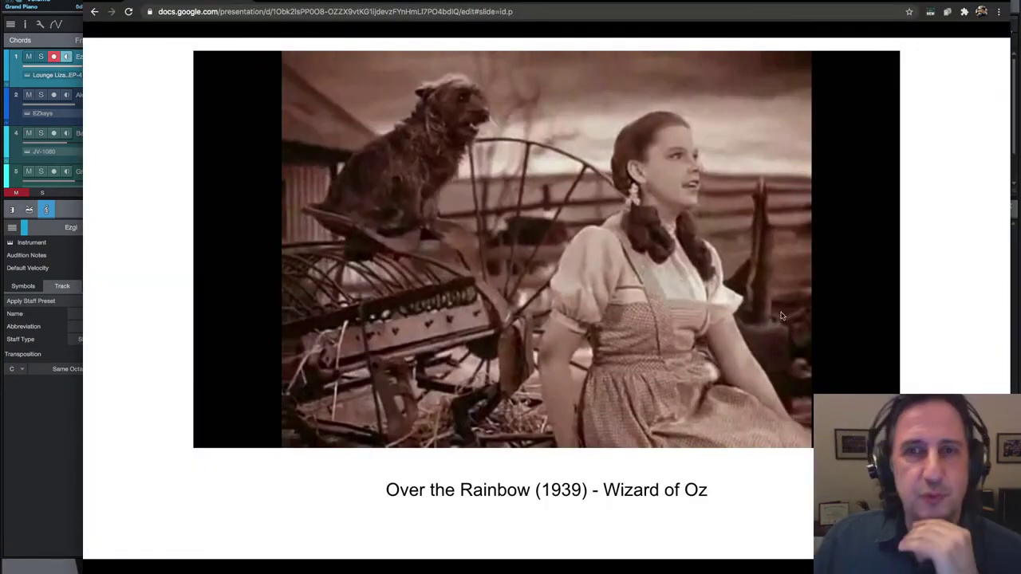
{"action": "key", "text": "Right"}
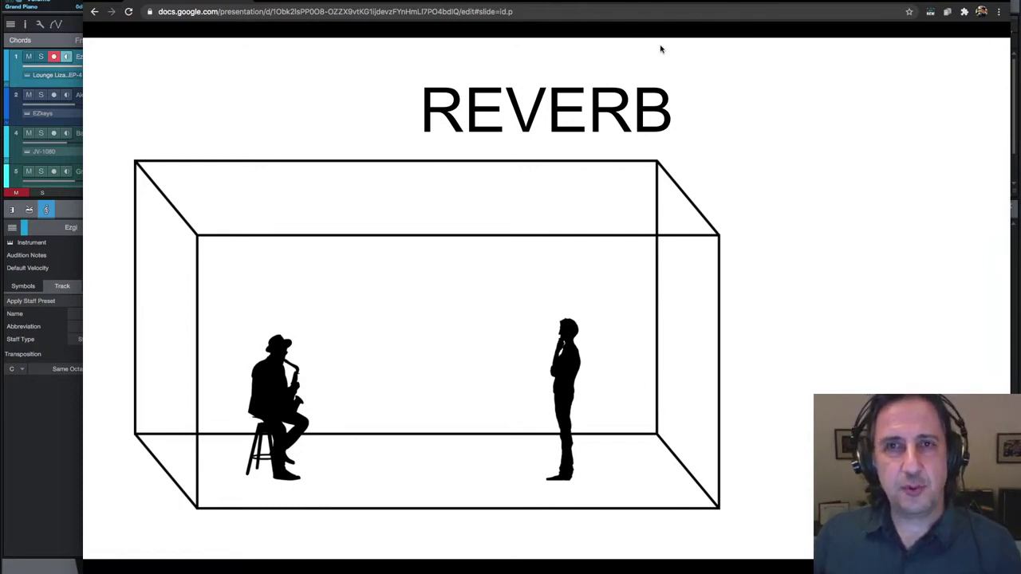
{"action": "key", "text": "Right"}
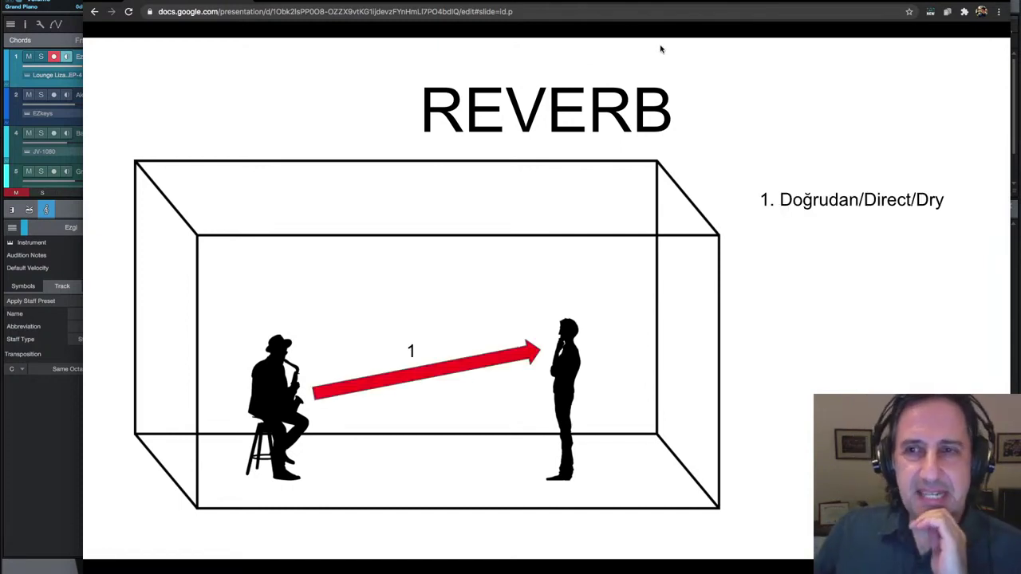
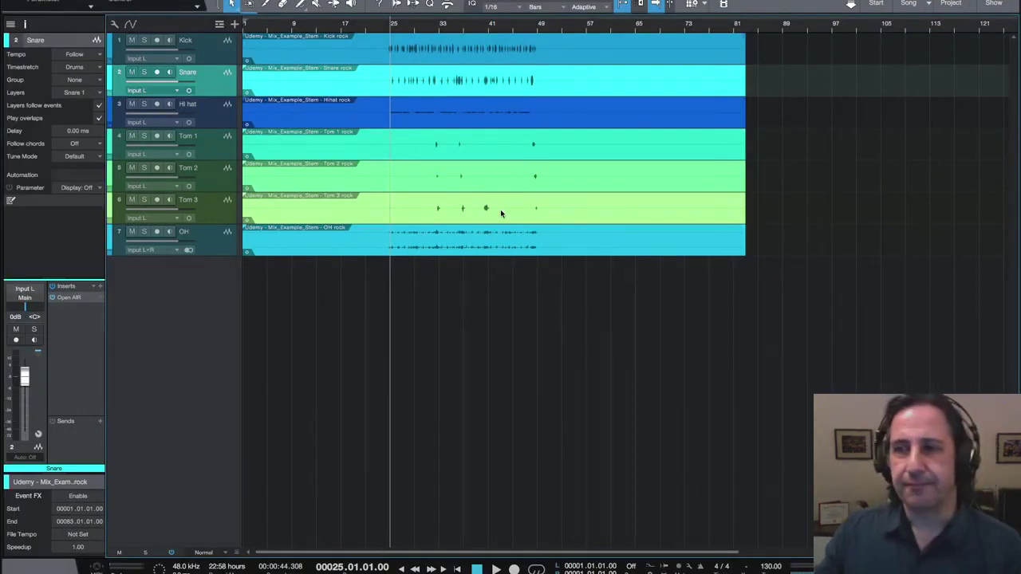
Step: Play the drum tracks from bar 25 and open the Open AIR reverb inserted on the Snare track
{"action": "key", "text": "space"}
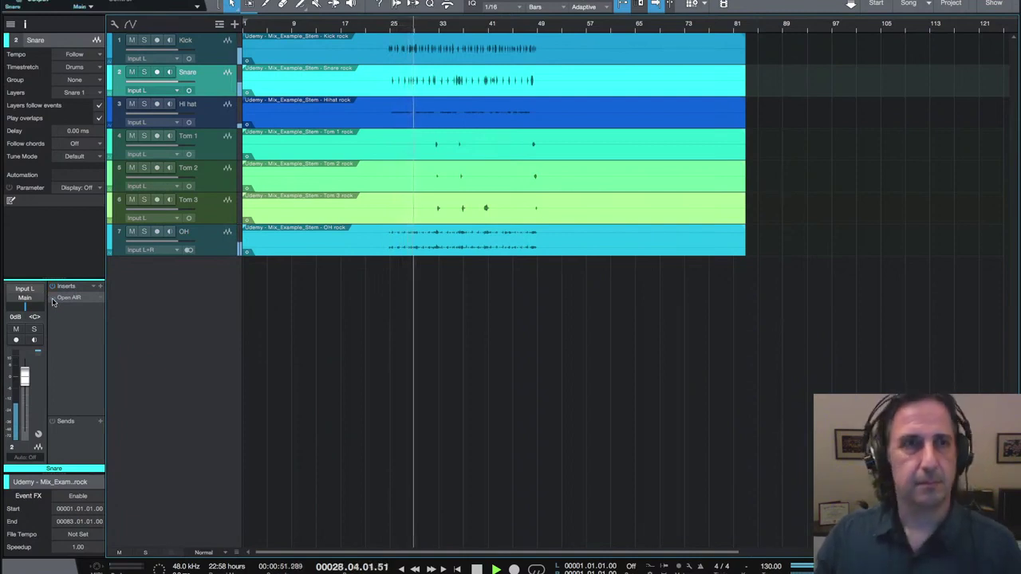
{"action": "key", "text": "space"}
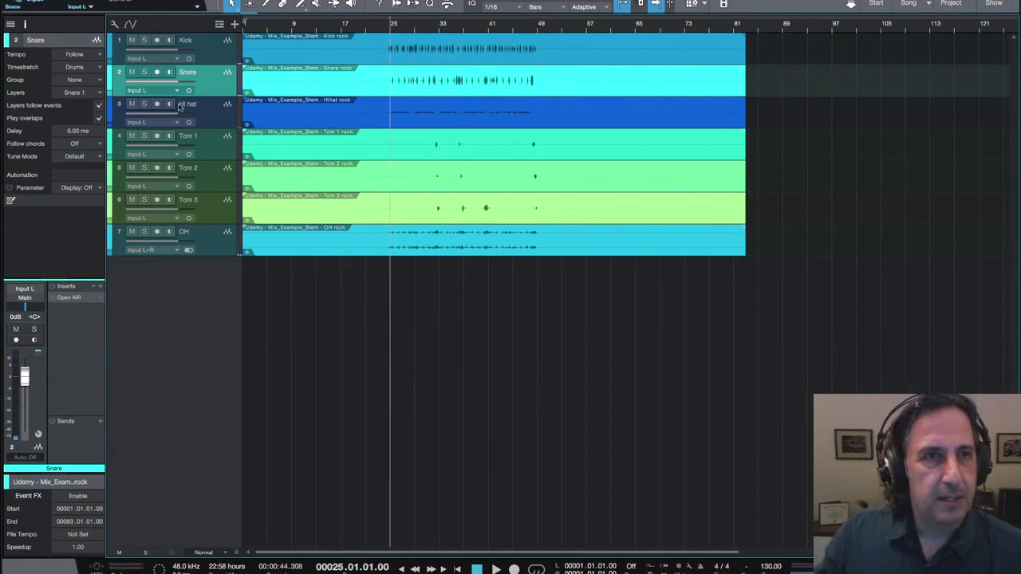
{"action": "left_click", "coordinate": [69, 299]}
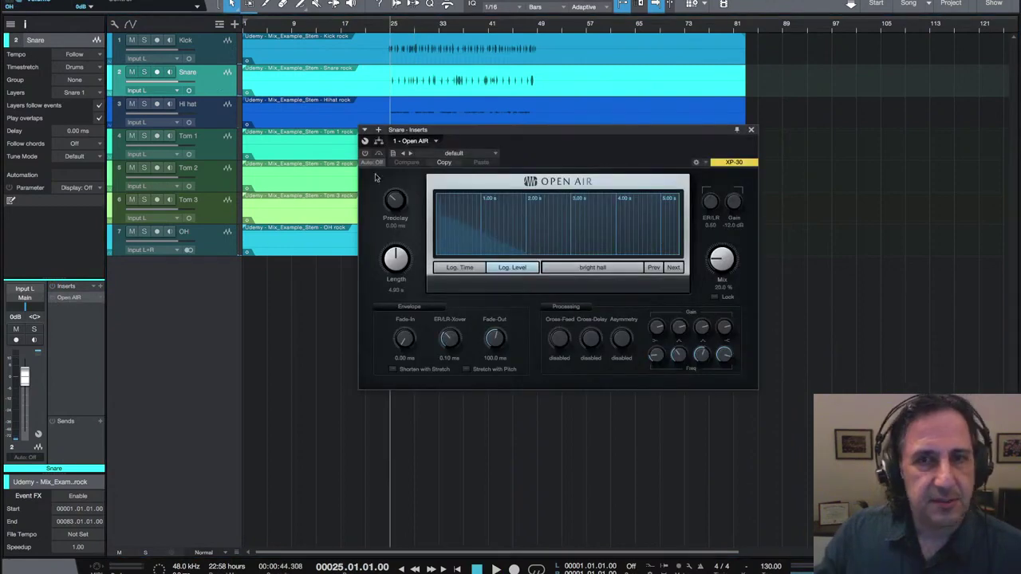
{"action": "left_click_drag", "start_coordinate": [497, 130], "coordinate": [498, 132]}
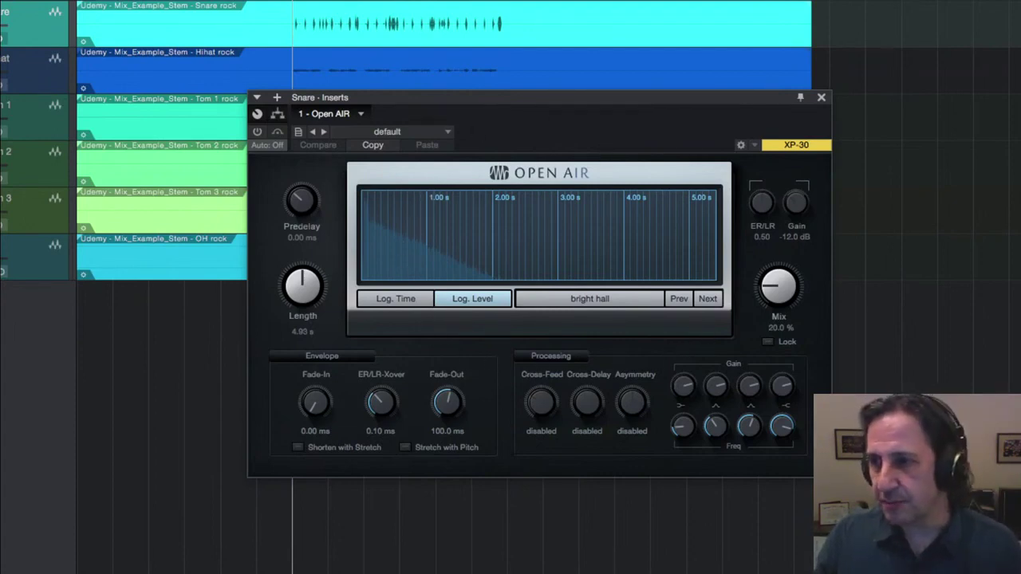
{"action": "key", "text": "ctrl+w"}
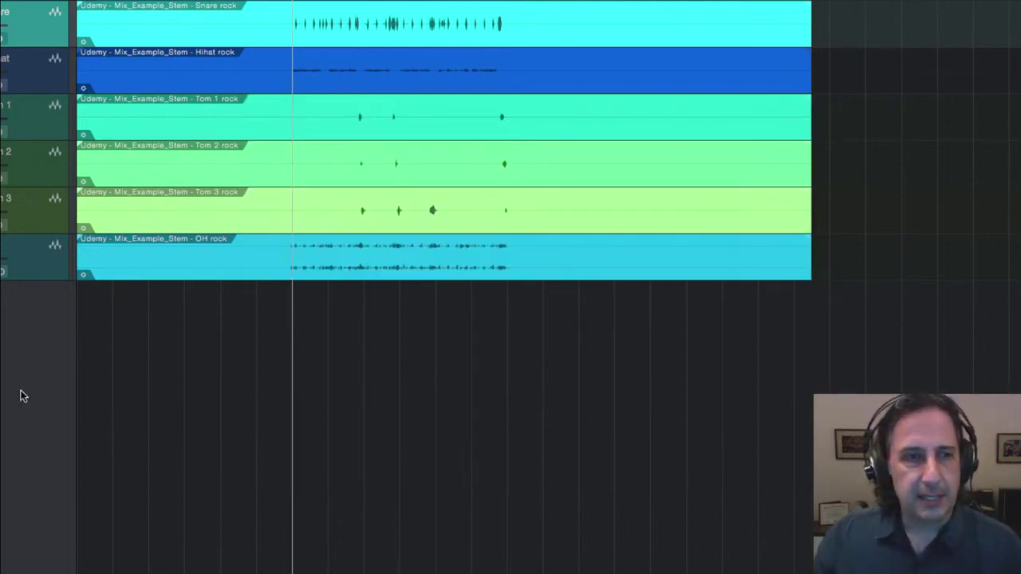
{"action": "key", "text": "ctrl+w"}
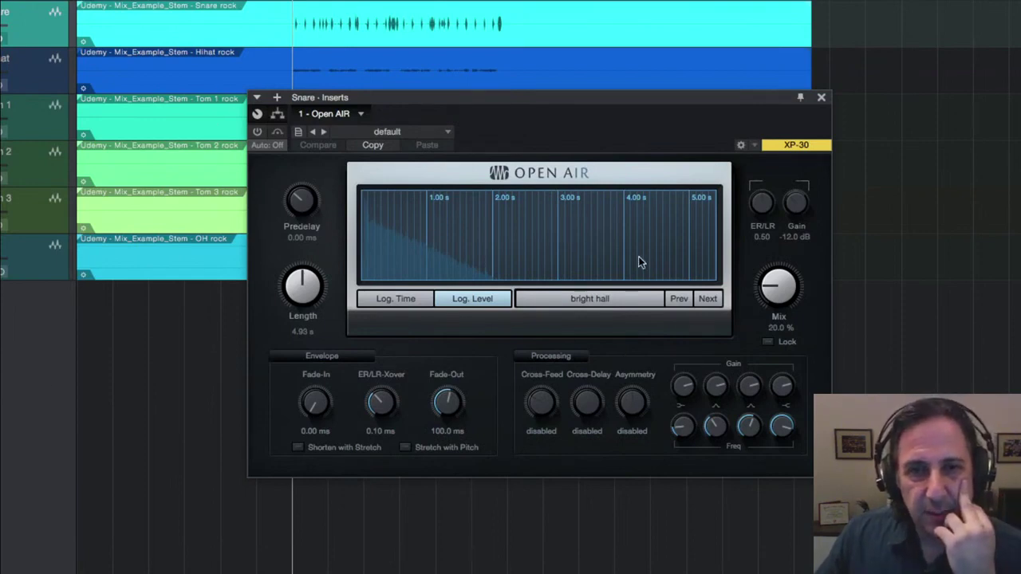
Step: Load the Brght Hall 990 preset from the Medium Halls presets into Open AIR
{"action": "left_click", "coordinate": [443, 137]}
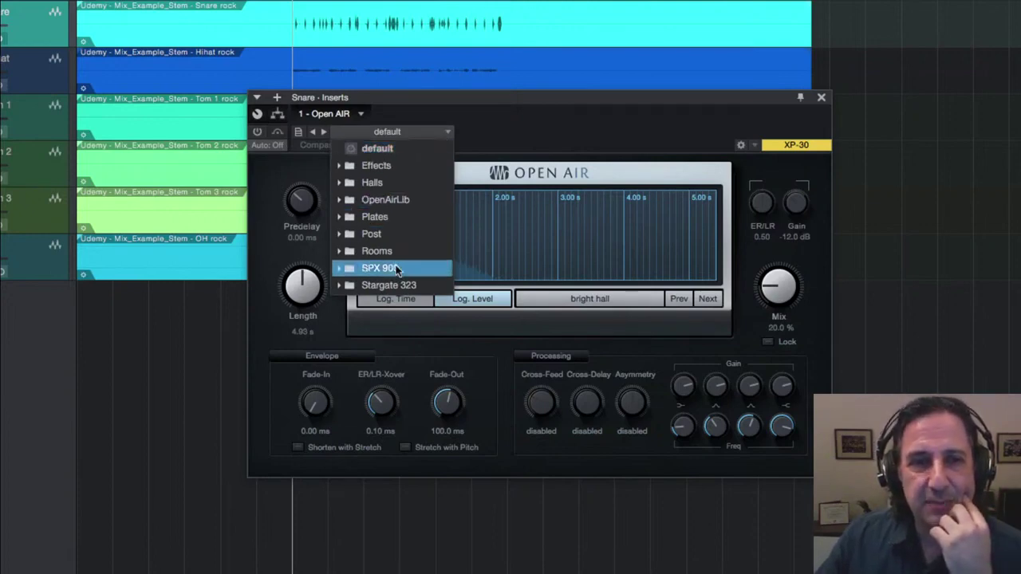
{"action": "left_click", "coordinate": [338, 183]}
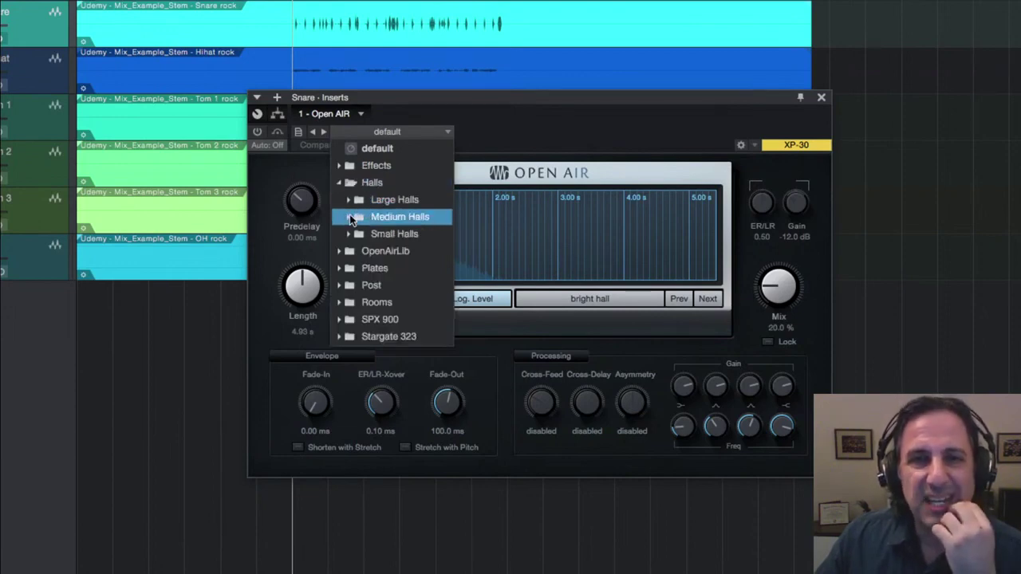
{"action": "left_click", "coordinate": [350, 217]}
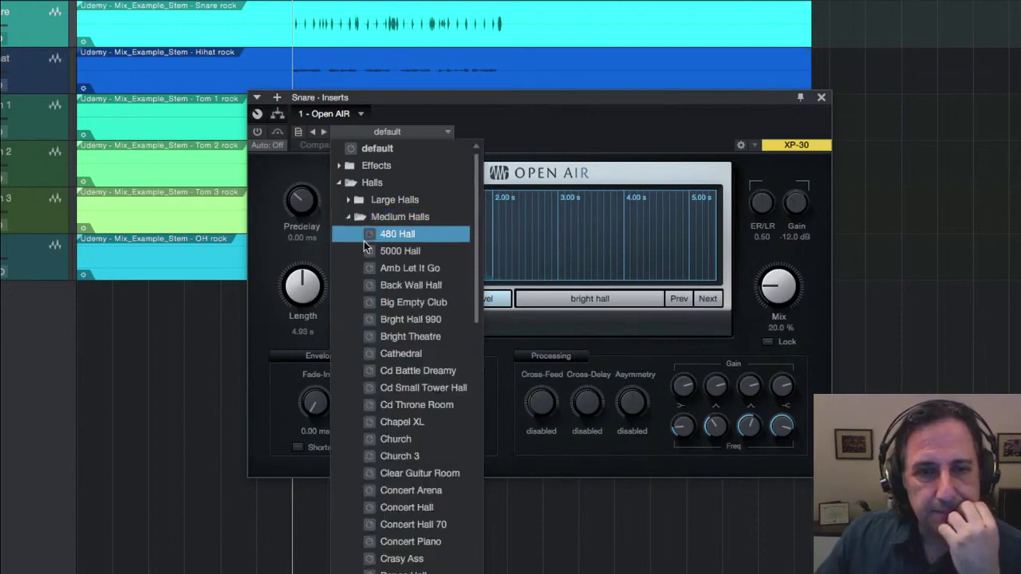
{"action": "left_click", "coordinate": [403, 326]}
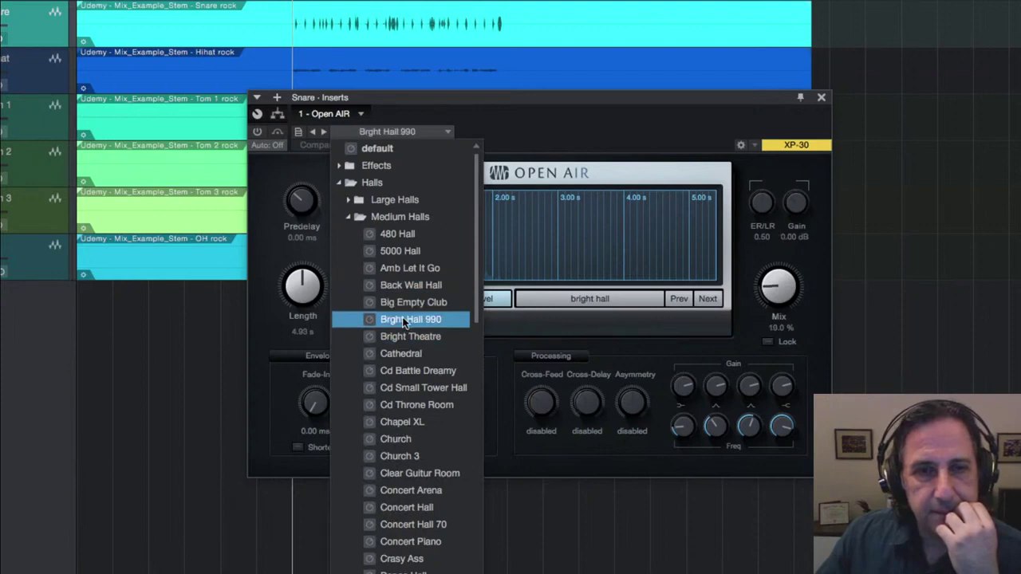
{"action": "left_click", "coordinate": [404, 322]}
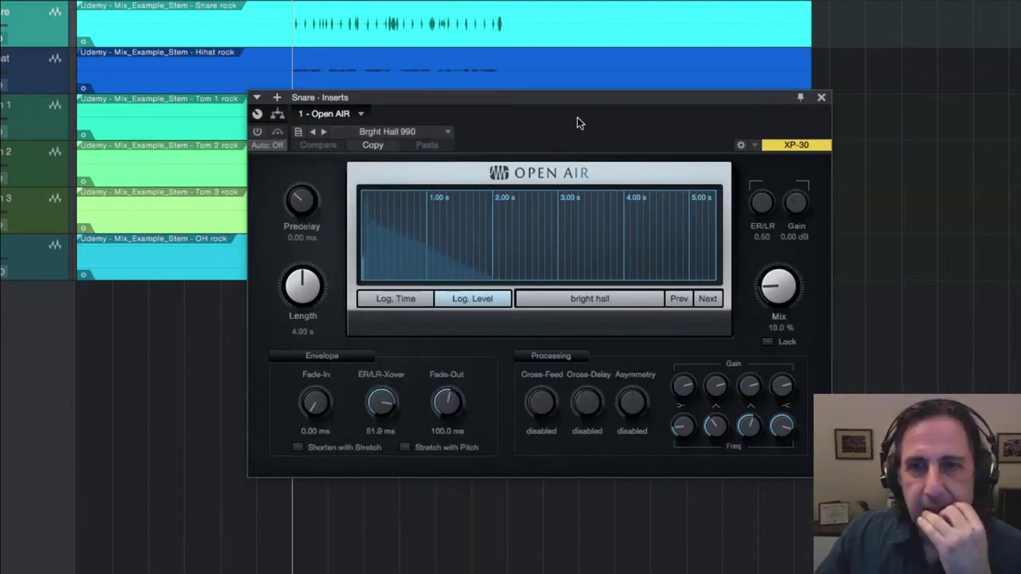
Step: Show the impulse response on a logarithmic time scale and activate the Open AIR effect
{"action": "left_click", "coordinate": [405, 301]}
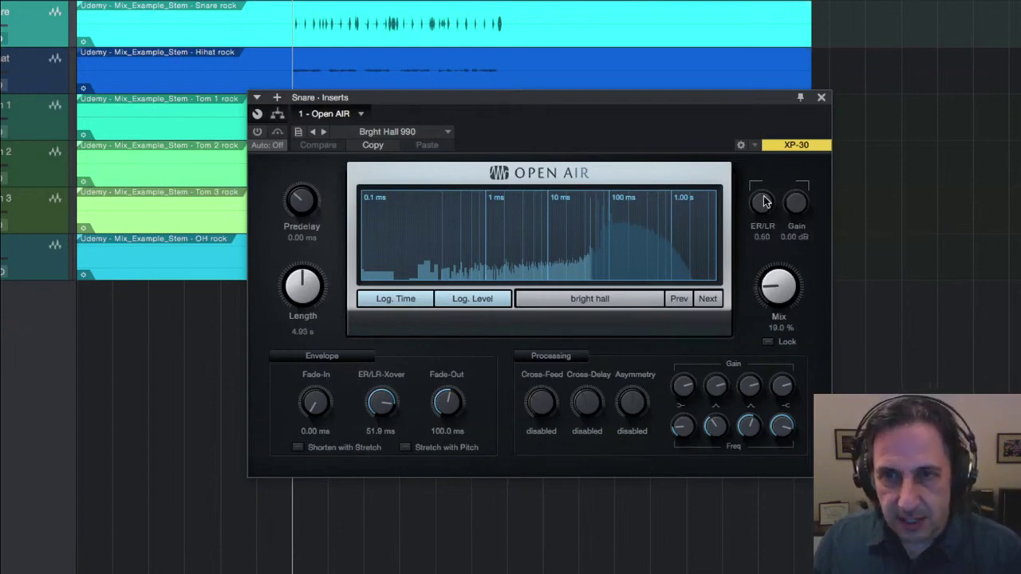
{"action": "left_click", "coordinate": [257, 132]}
Step: Sweep the ER/LR balance down to 0.00 and back up, and return it to 0.50
{"action": "left_click_drag", "start_coordinate": [762, 202], "coordinate": [741, 275]}
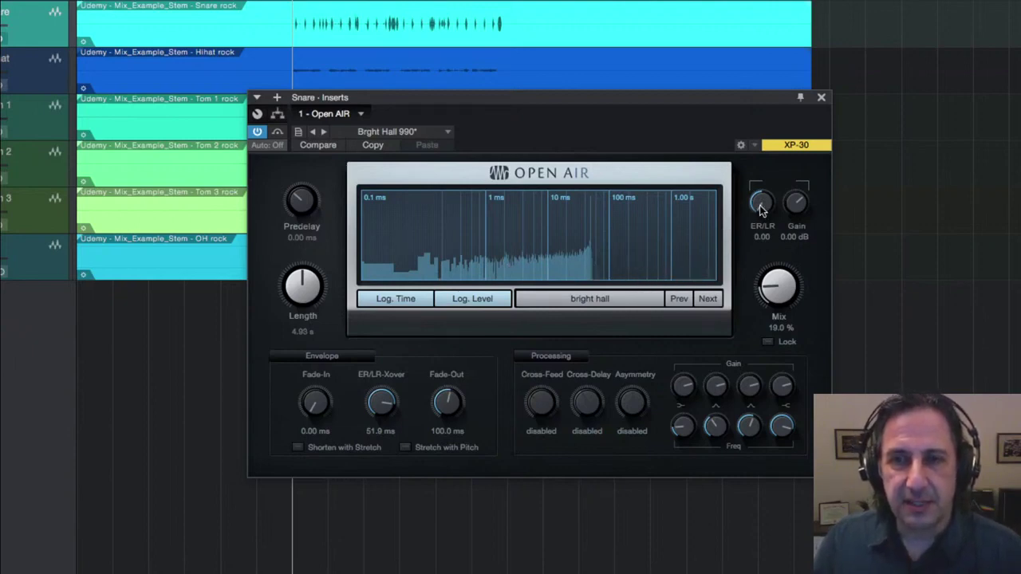
{"action": "left_click_drag", "start_coordinate": [762, 204], "coordinate": [762, 160]}
{"action": "mouse_move", "coordinate": [763, 205]}
{"action": "left_mouse_down"}
{"action": "mouse_move", "coordinate": [763, 173]}
{"action": "mouse_move", "coordinate": [758, 297]}
{"action": "mouse_move", "coordinate": [761, 208]}
{"action": "left_mouse_up"}
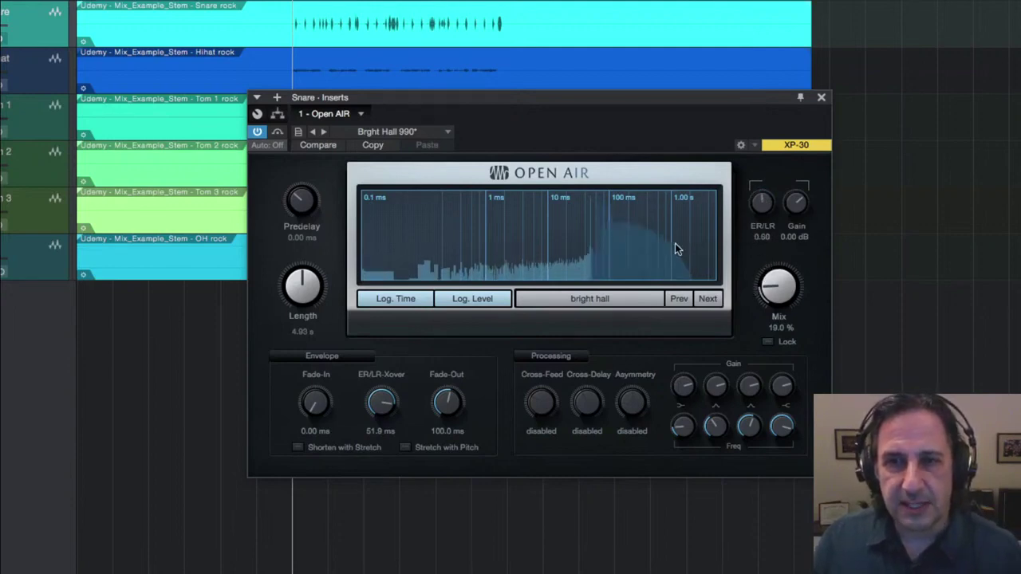
Step: Raise the reverb Mix to 51%, solo the Snare track and listen to it
{"action": "left_click_drag", "start_coordinate": [775, 294], "coordinate": [776, 242]}
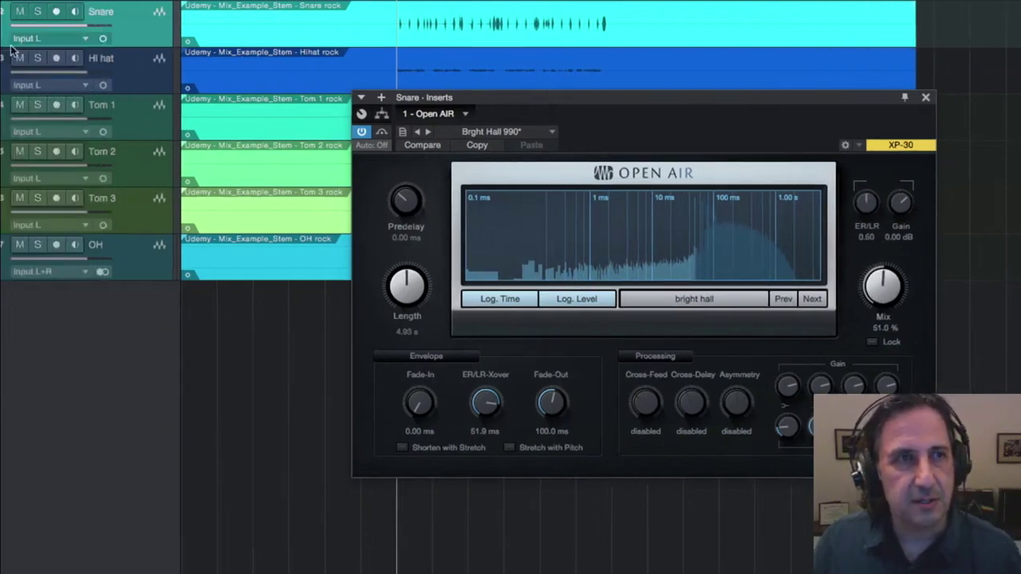
{"action": "left_click", "coordinate": [38, 12]}
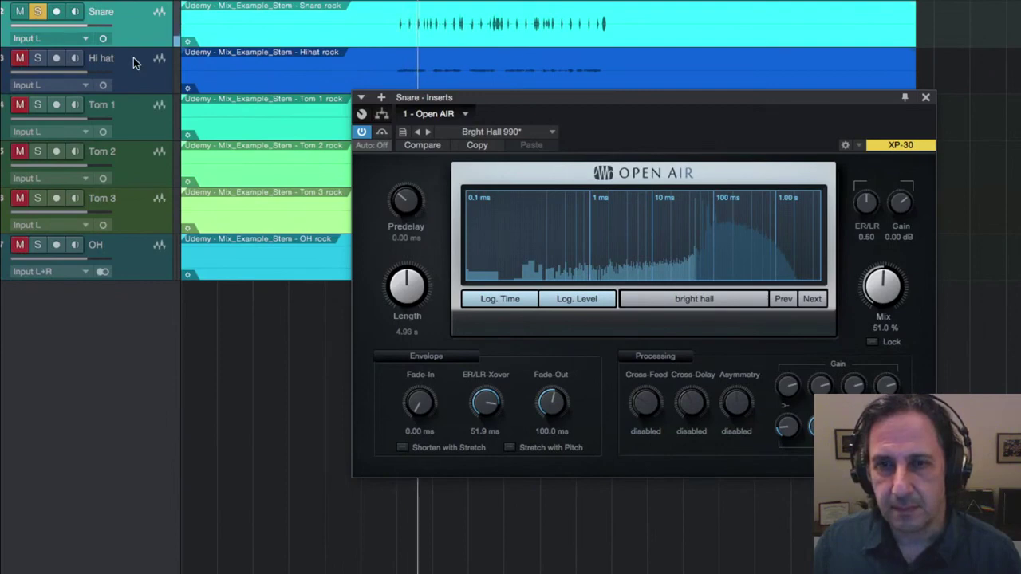
{"action": "key", "text": "space"}
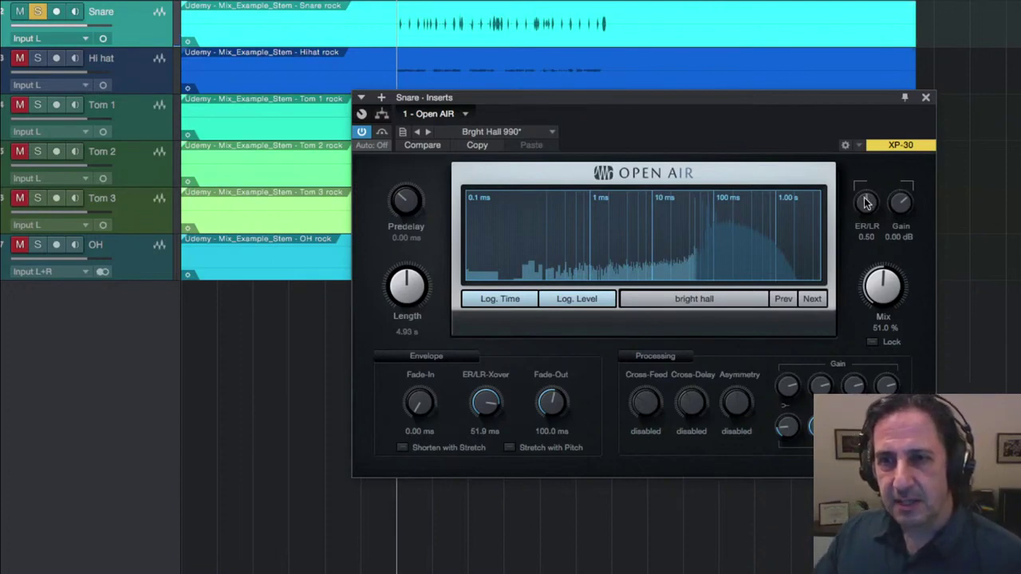
Step: Set the ER/LR balance to 0.00 for early reflections only and compare the snare with the reverb bypassed and active
{"action": "left_click_drag", "start_coordinate": [865, 203], "coordinate": [879, 287]}
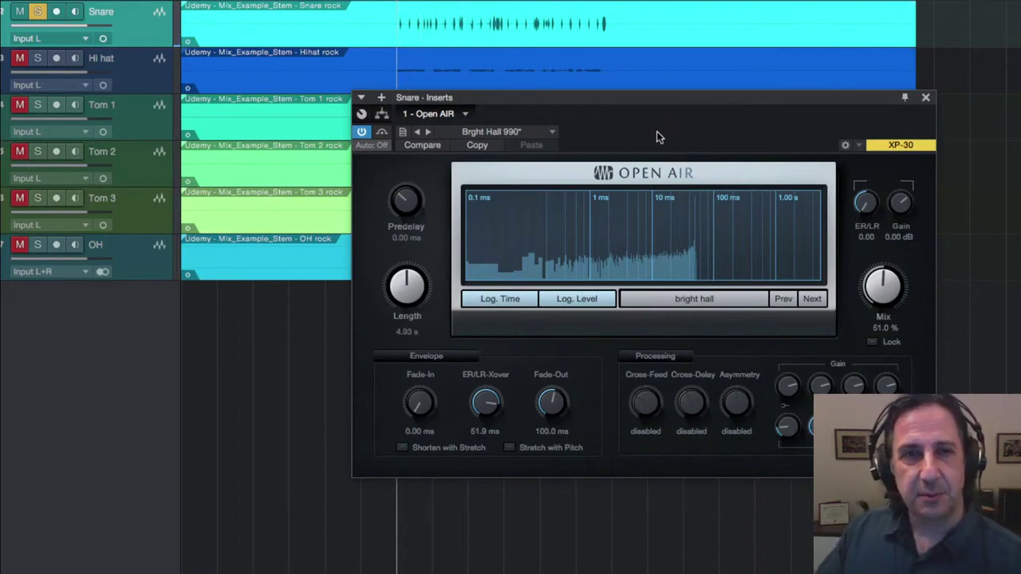
{"action": "left_click", "coordinate": [381, 132]}
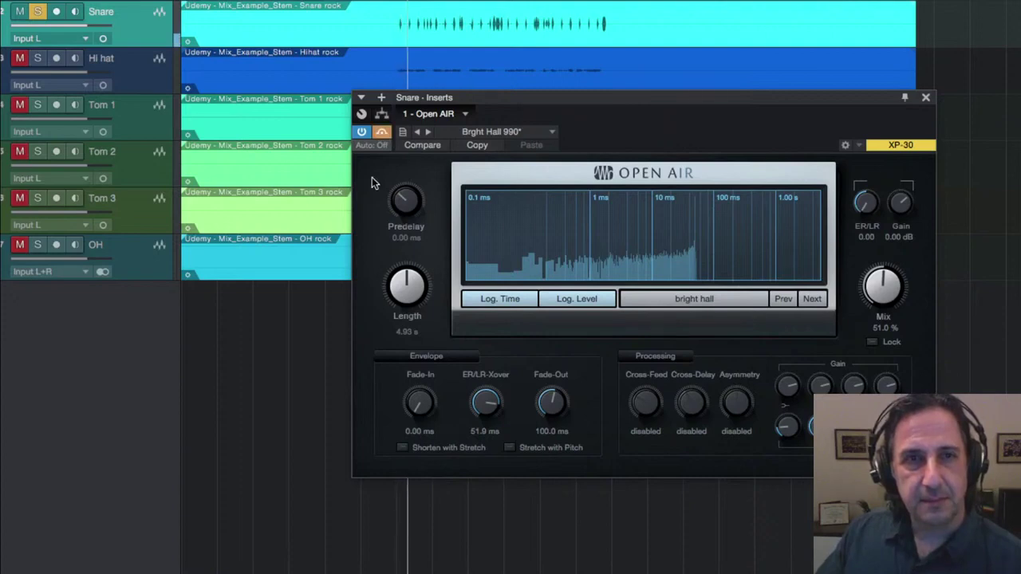
{"action": "key", "text": "space"}
{"action": "left_click", "coordinate": [382, 133]}
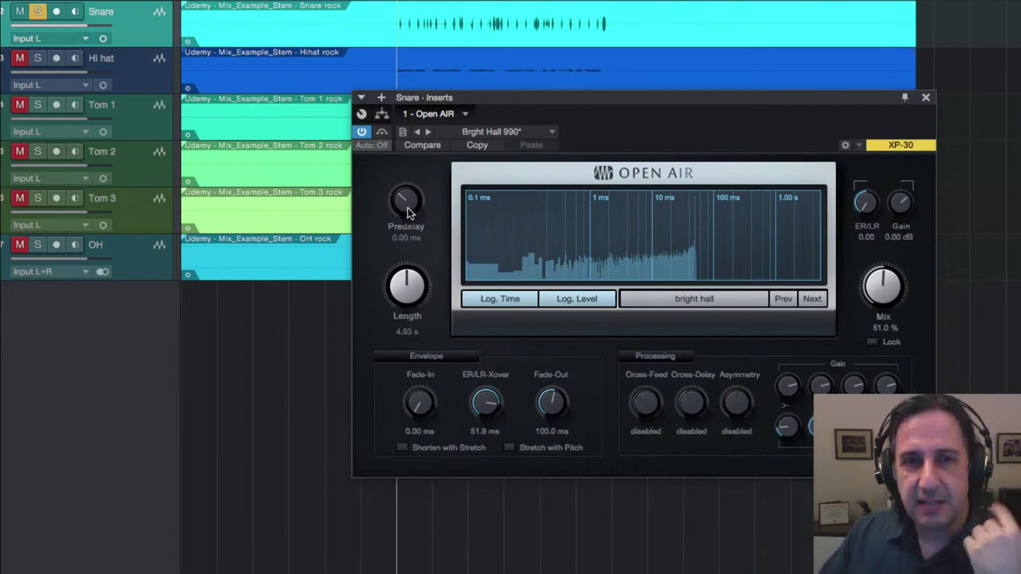
Step: Try a Predelay of 4.50 ms on the snare reverb and reset it to 0.00 ms
{"action": "left_click_drag", "start_coordinate": [406, 205], "coordinate": [404, 204]}
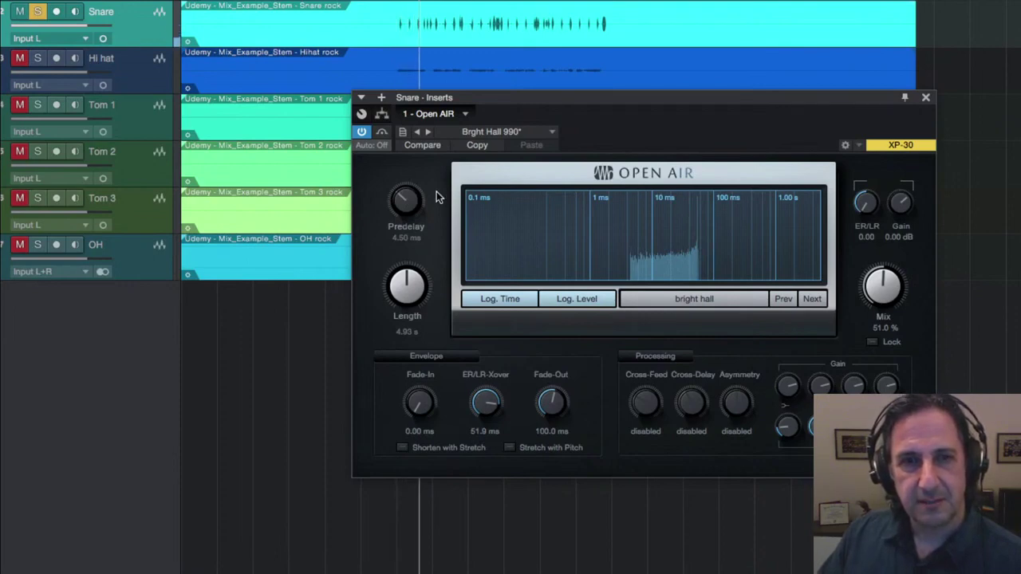
{"action": "double_click", "coordinate": [408, 202]}
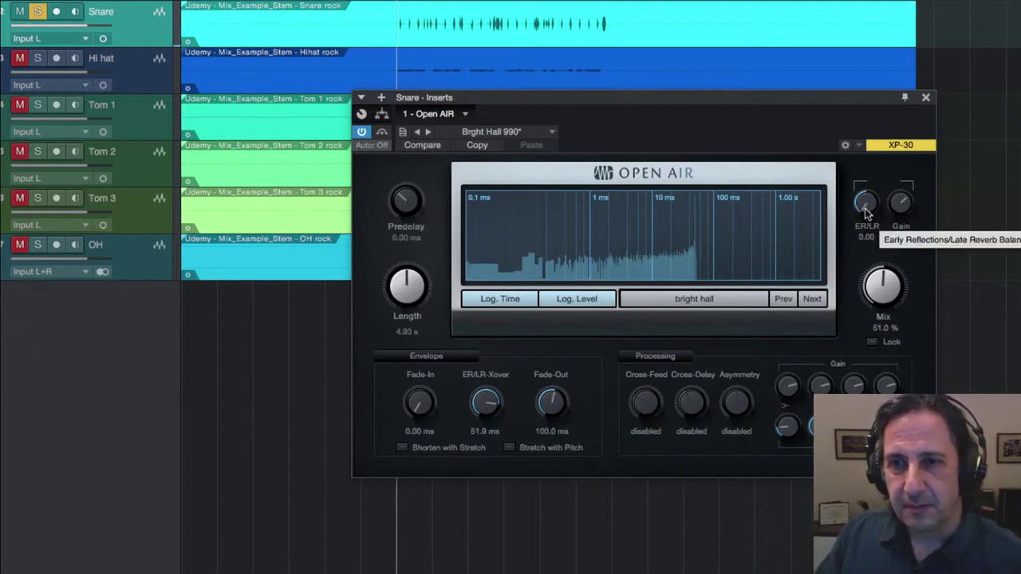
Step: Raise the ER/LR balance to 1.00, listen to the reverb tail alone and return the balance to 0.50
{"action": "left_click_drag", "start_coordinate": [867, 212], "coordinate": [870, 109]}
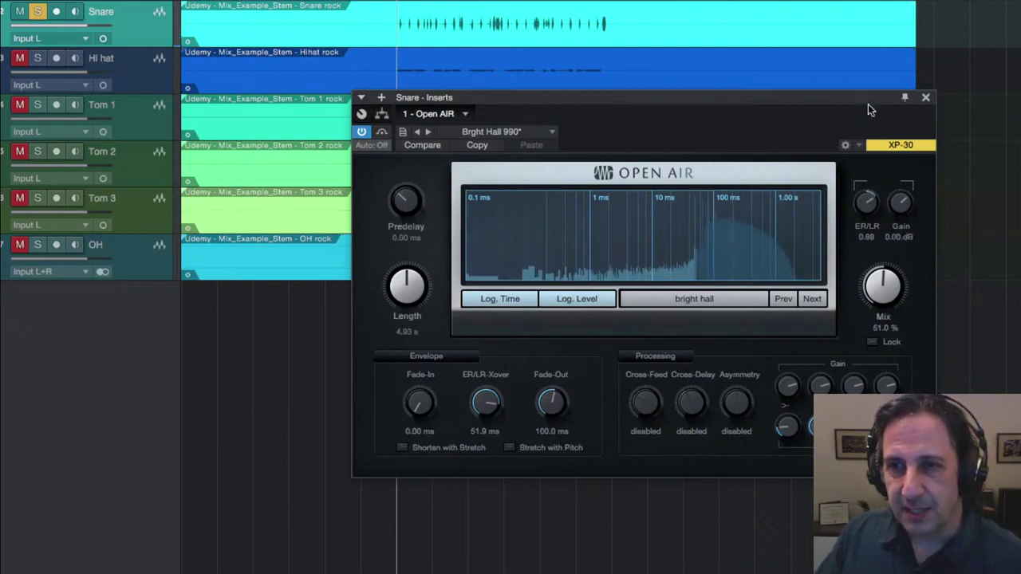
{"action": "left_click_drag", "start_coordinate": [868, 203], "coordinate": [872, 109]}
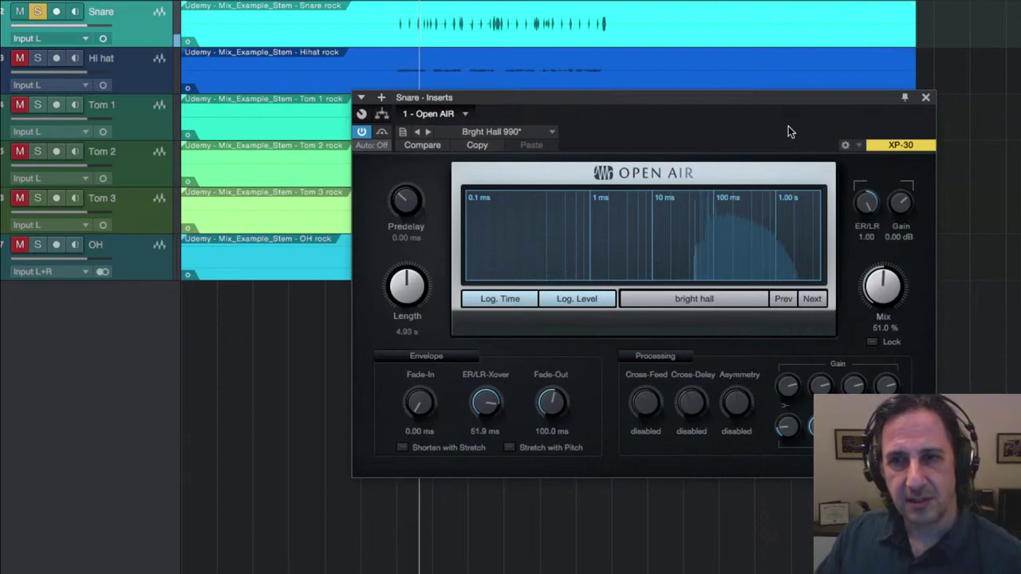
{"action": "left_click_drag", "start_coordinate": [858, 229], "coordinate": [864, 235]}
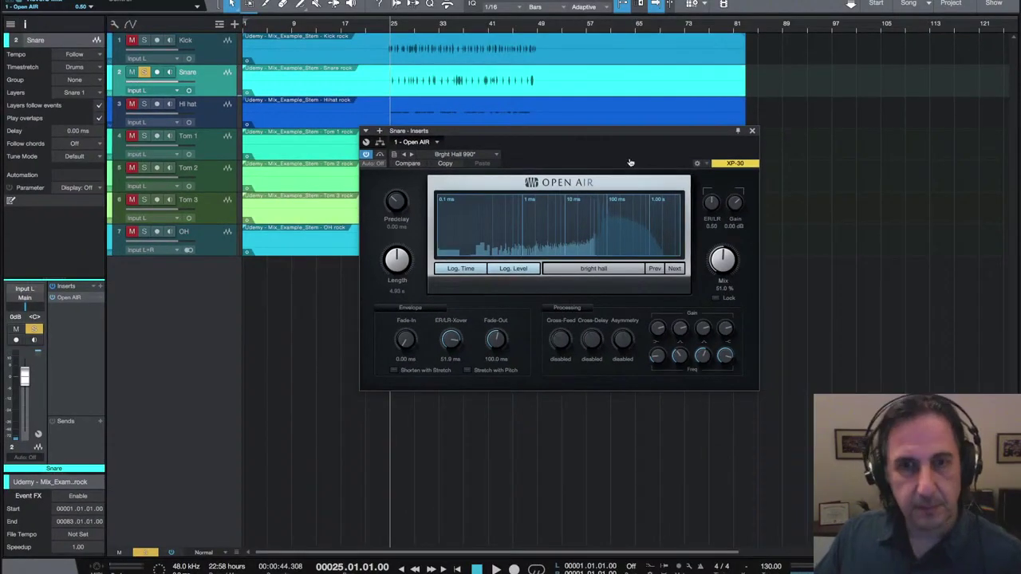
Step: Switch back to the REVERB slide in the Google Slides presentation
{"action": "key", "text": "super+Tab"}
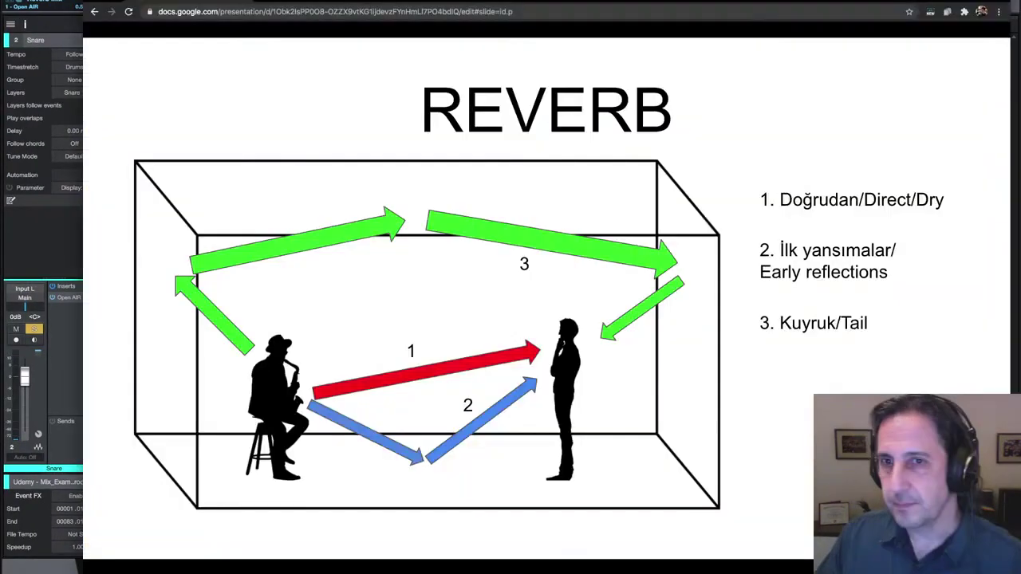